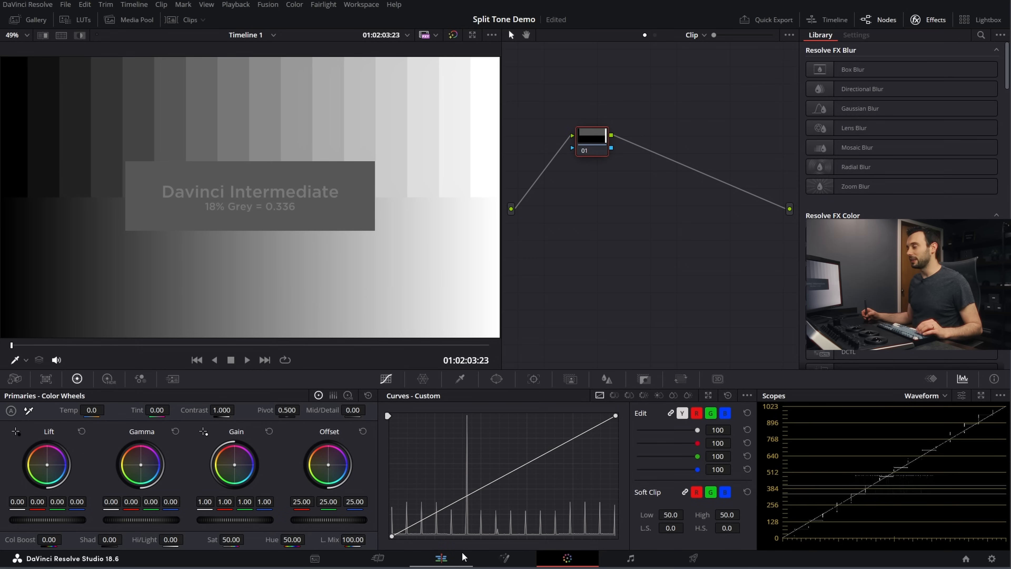
Step: On the Edit page, place a Grey Scale generator at the end of Video 1 and a 10 Step generator above it
click(445, 559)
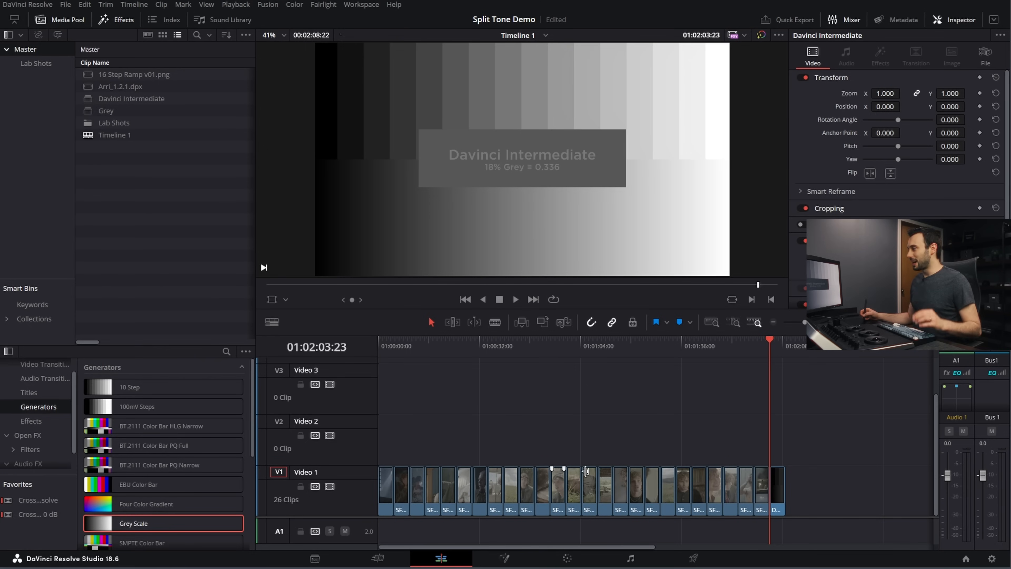
drag(773, 342, 785, 343)
drag(184, 517, 794, 496)
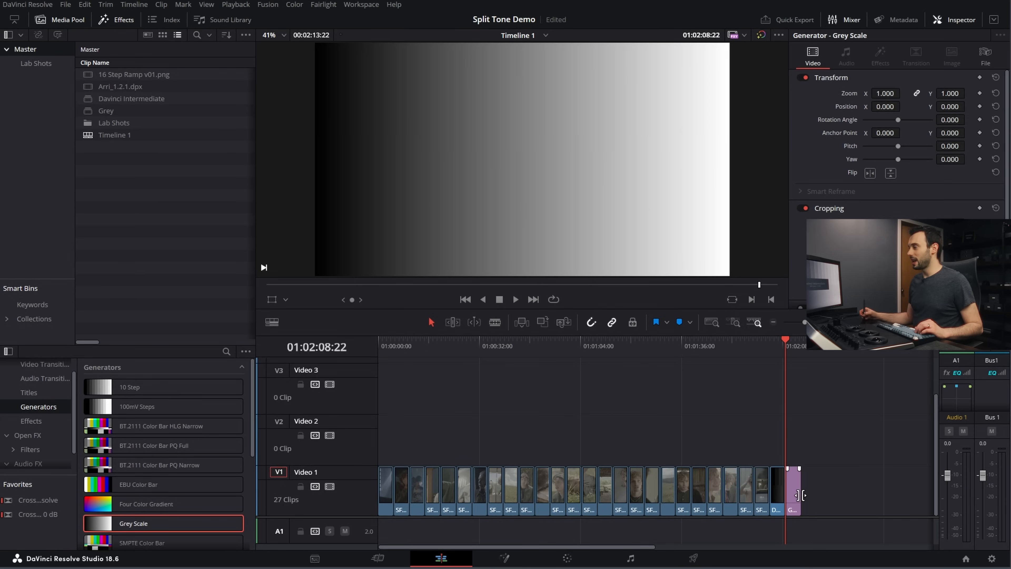
drag(115, 388, 787, 459)
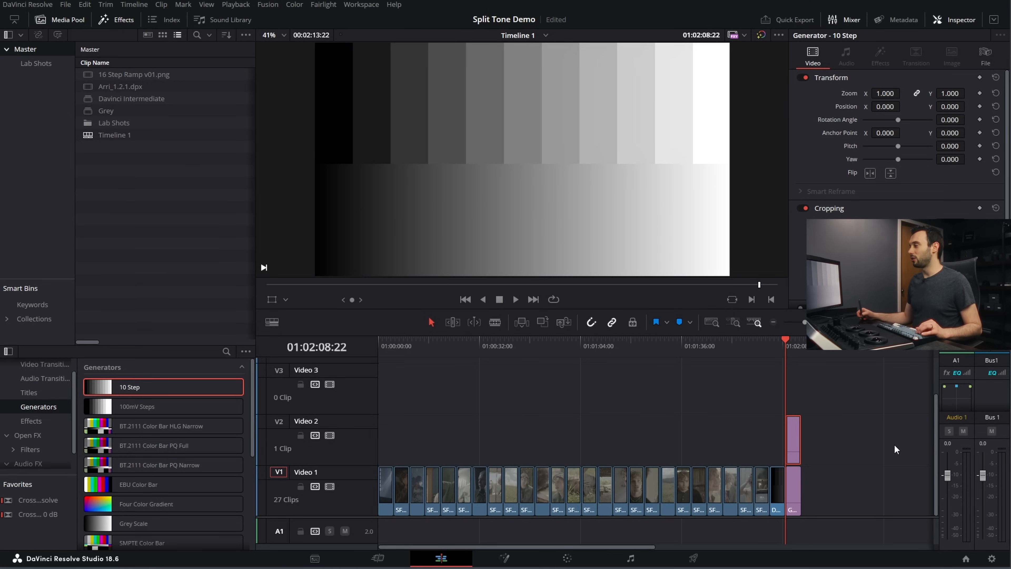
Step: Combine the Grey Scale and 10 Step generator clips into a compound clip named Grey
drag(798, 482, 792, 499)
right_click(799, 453)
drag(841, 418, 797, 487)
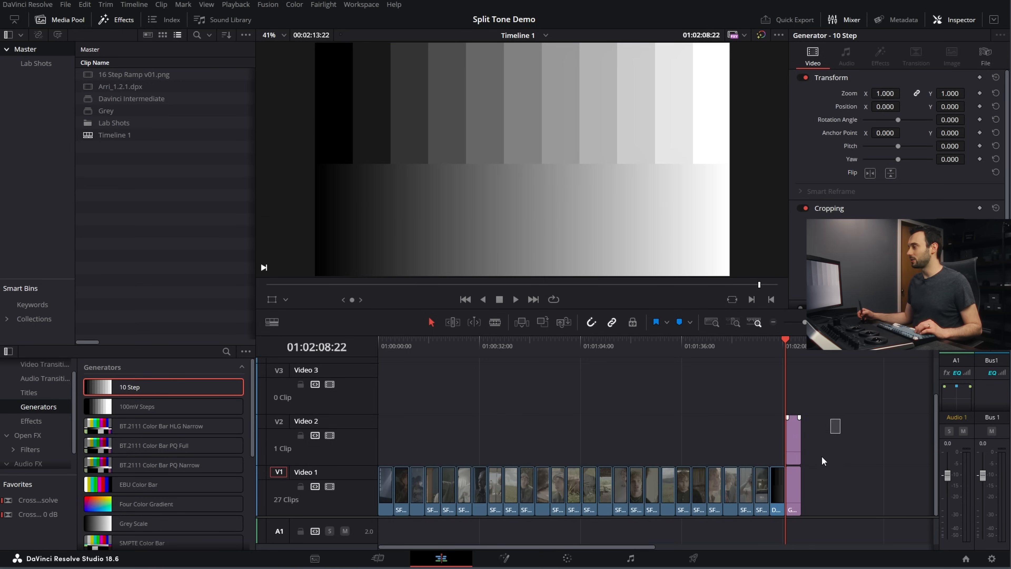
right_click(792, 438)
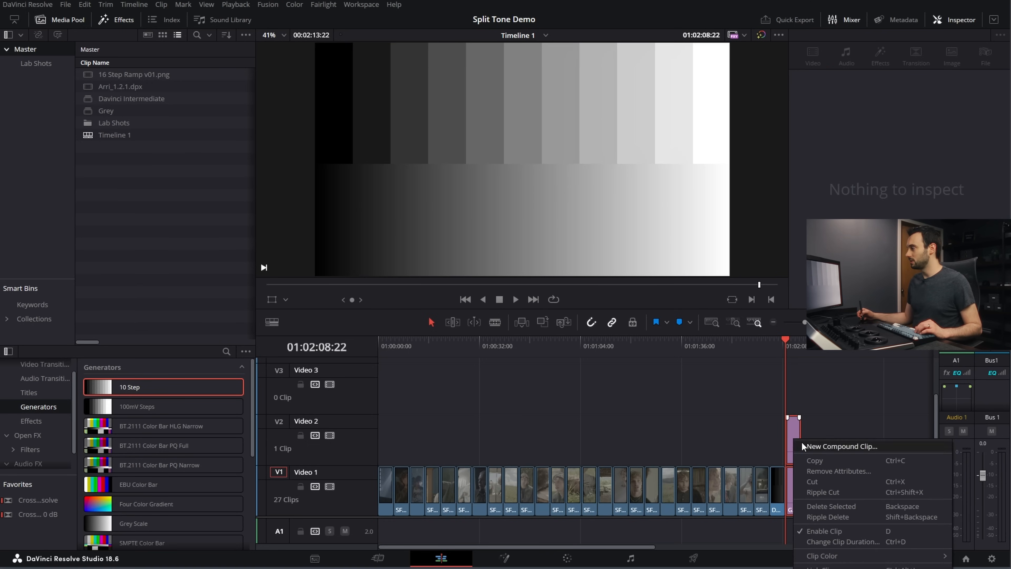
click(833, 442)
text(Grey)
key(Return)
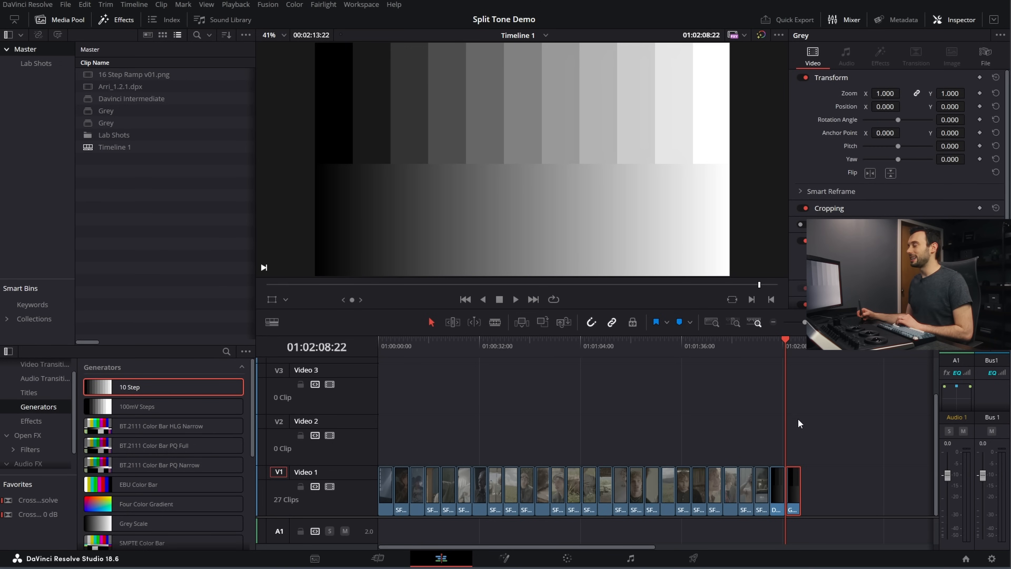
Step: Compare the Grey clip with the adjacent Davinci Intermediate chart and delete the Grey clip from the timeline
key(Left)
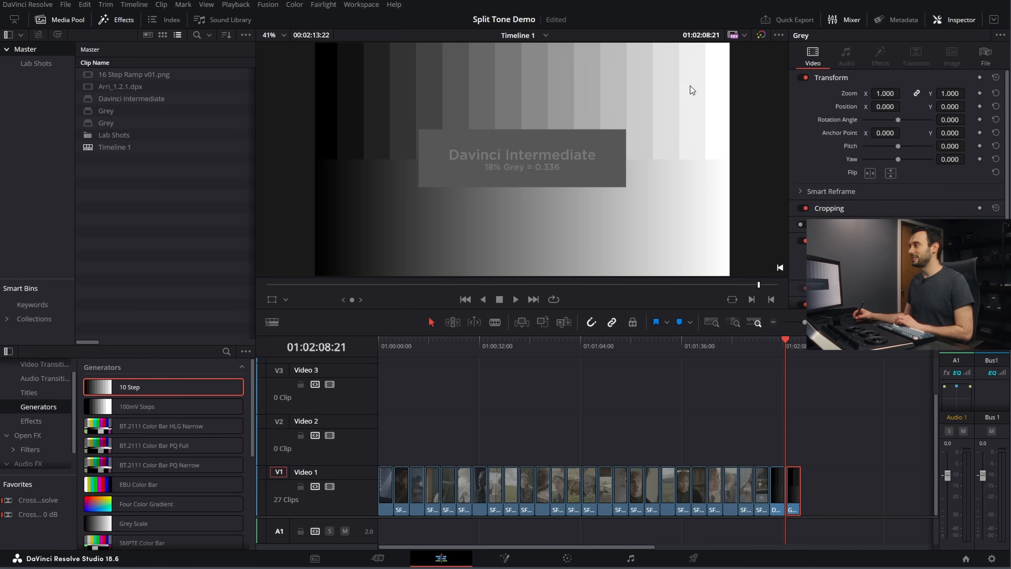
key(Right)
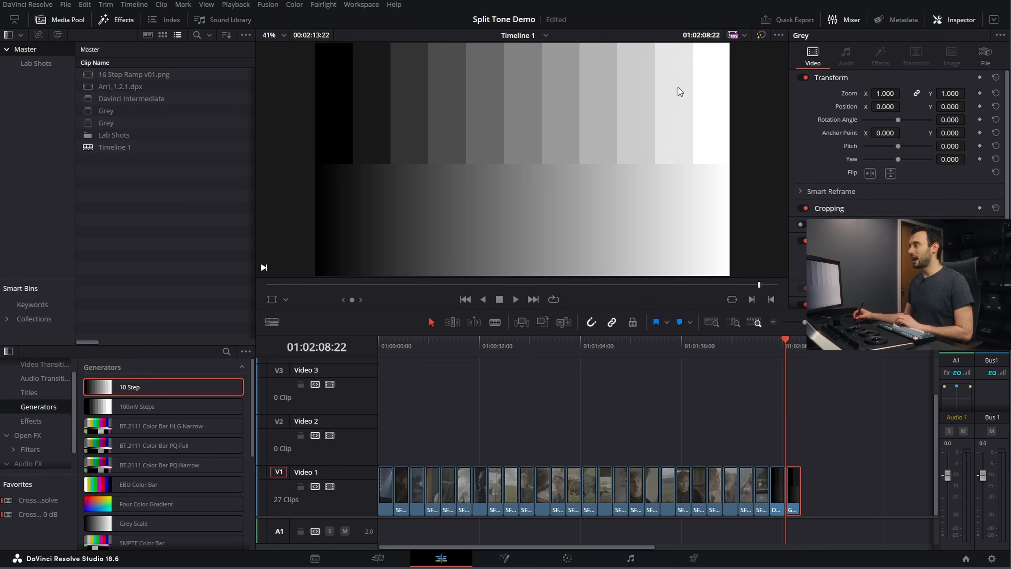
key(Left)
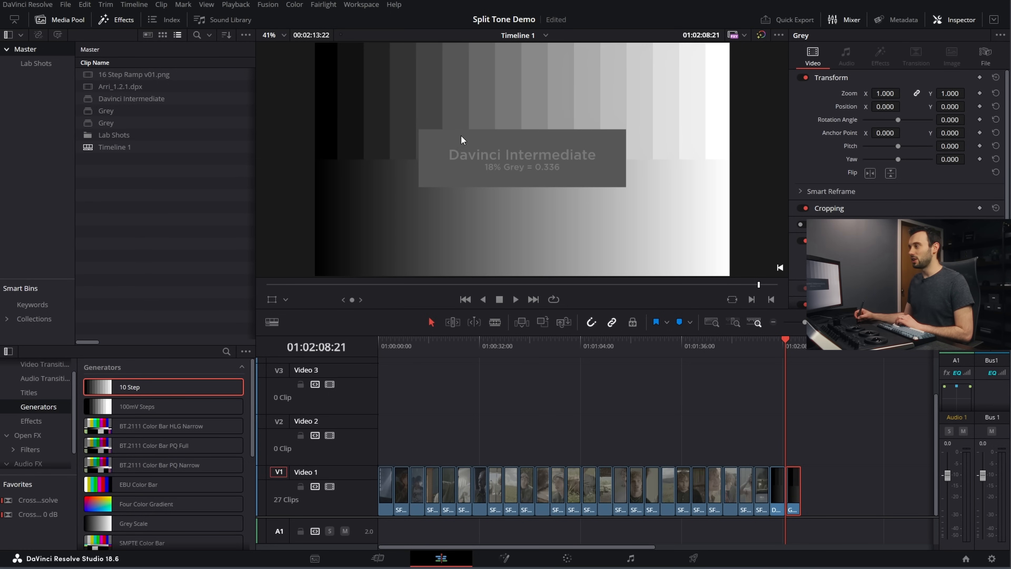
key(Right)
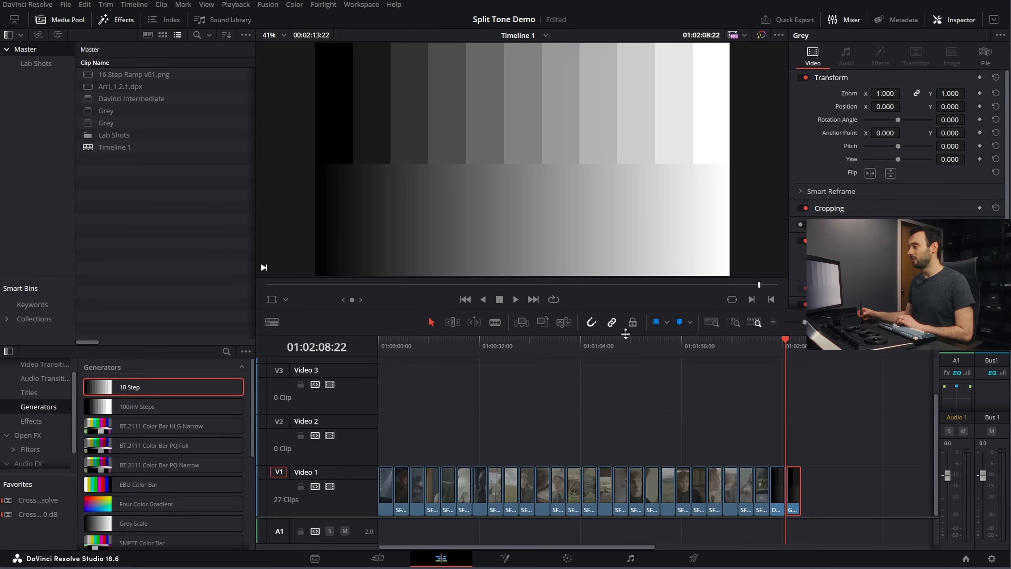
key(Delete)
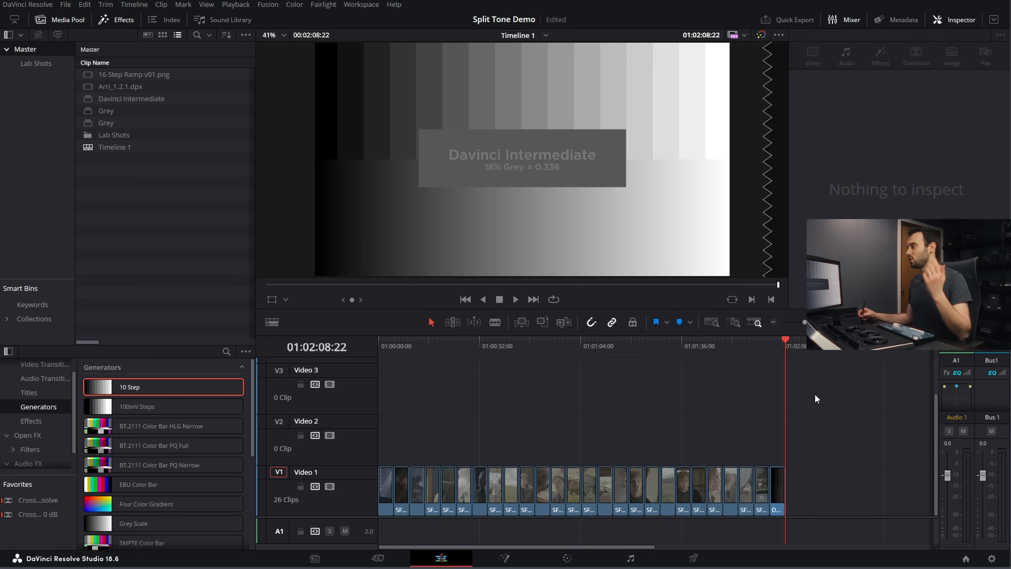
Step: Open the Davinci Intermediate chart on the Color page and sample its 18% grey patch to anchor mid-grey on the custom curve
key(Up)
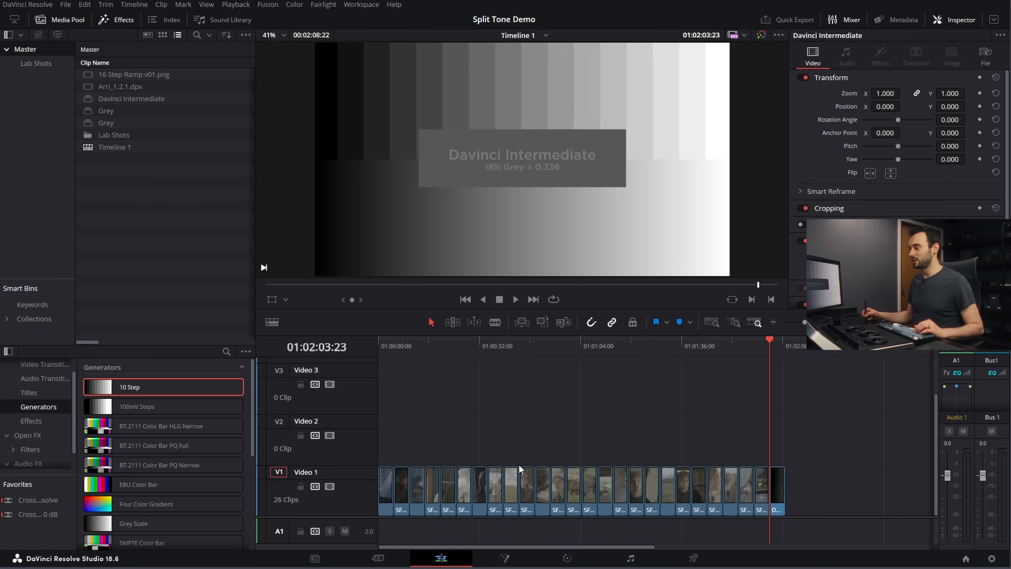
click(535, 554)
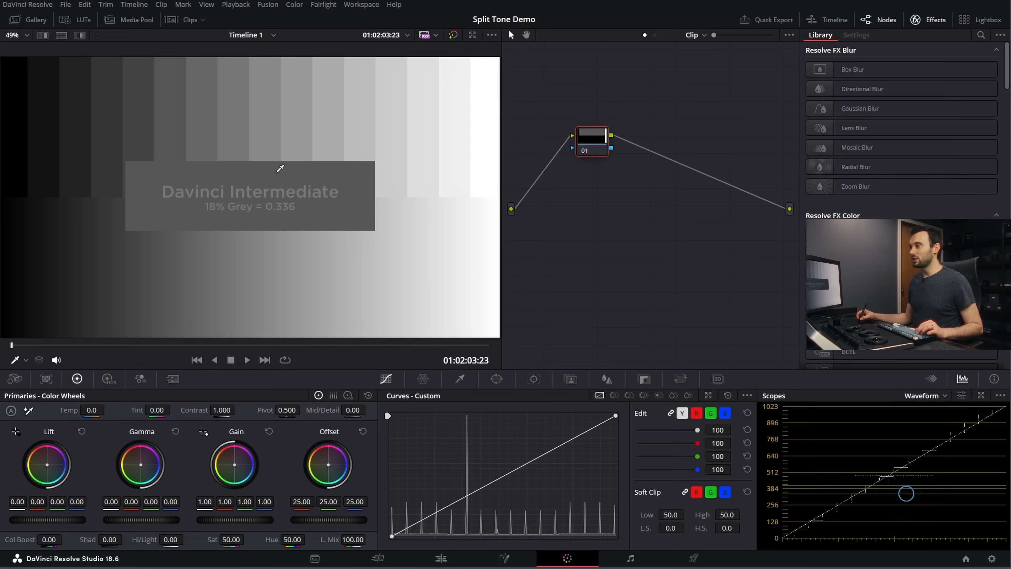
click(23, 361)
click(44, 391)
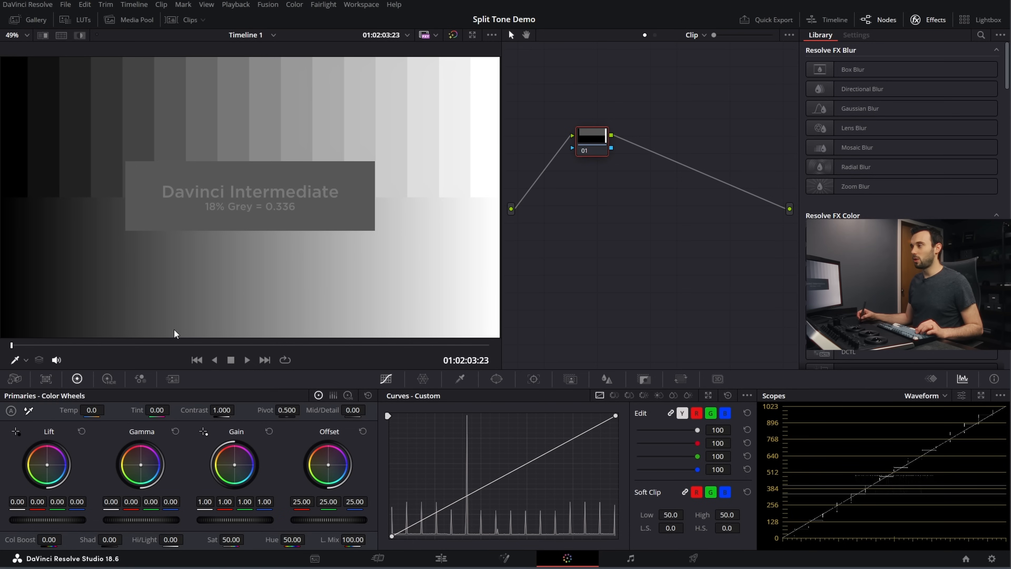
click(278, 173)
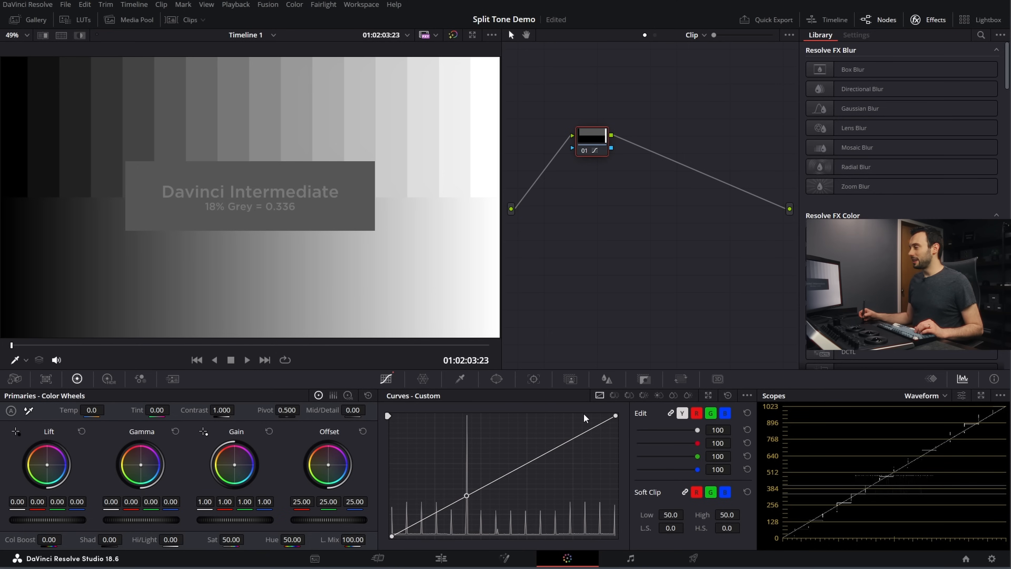
Step: Try raising the red curve's highlights and lowering its shadows around the mid-grey anchor, and remove the test points
click(696, 413)
drag(524, 461, 519, 453)
drag(415, 525, 428, 524)
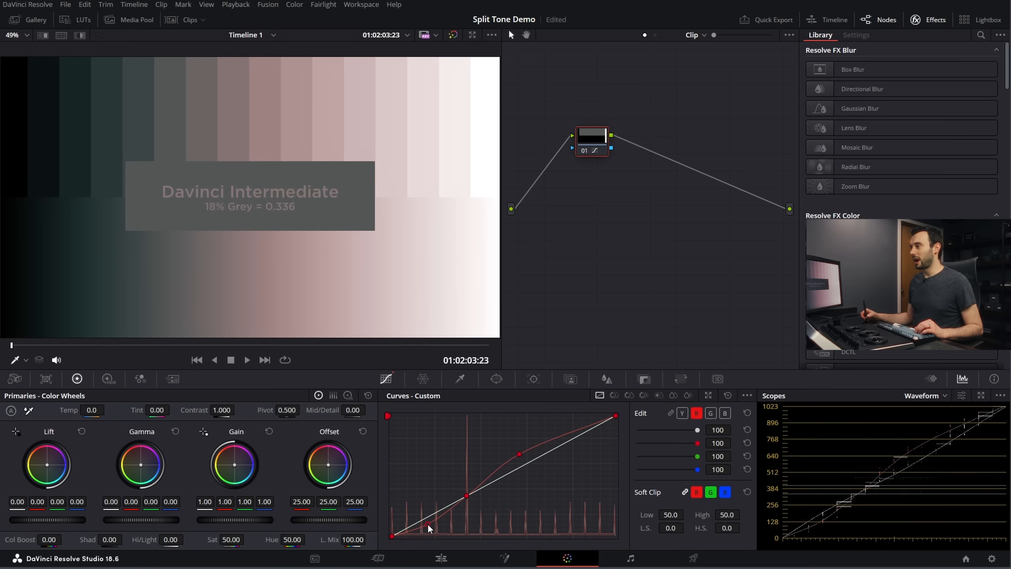
right_click(428, 525)
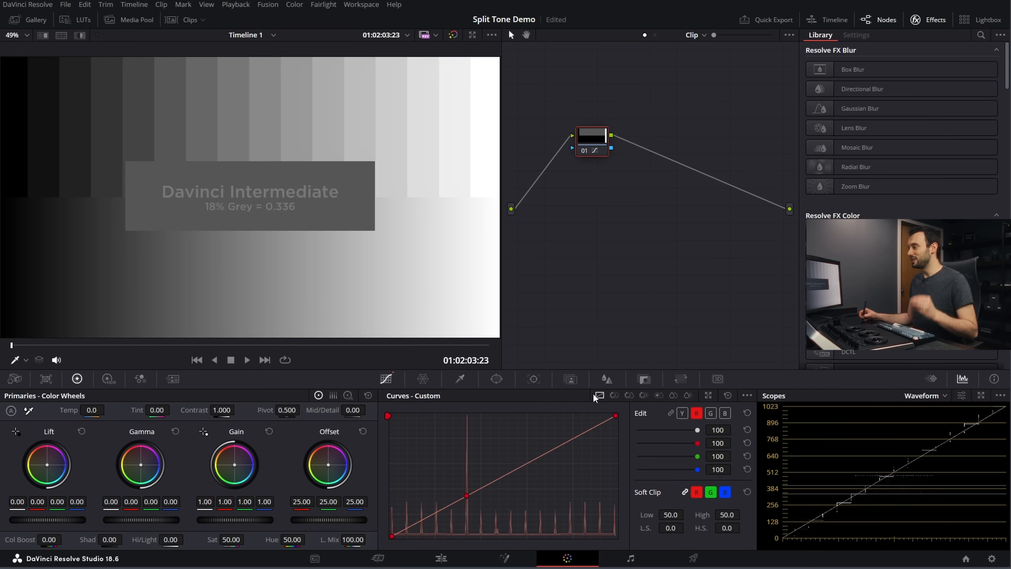
Step: Set node 01's key output gain to 0.333 to soften the curve adjustments
click(644, 378)
double_click(640, 481)
text(0.333)
key(Return)
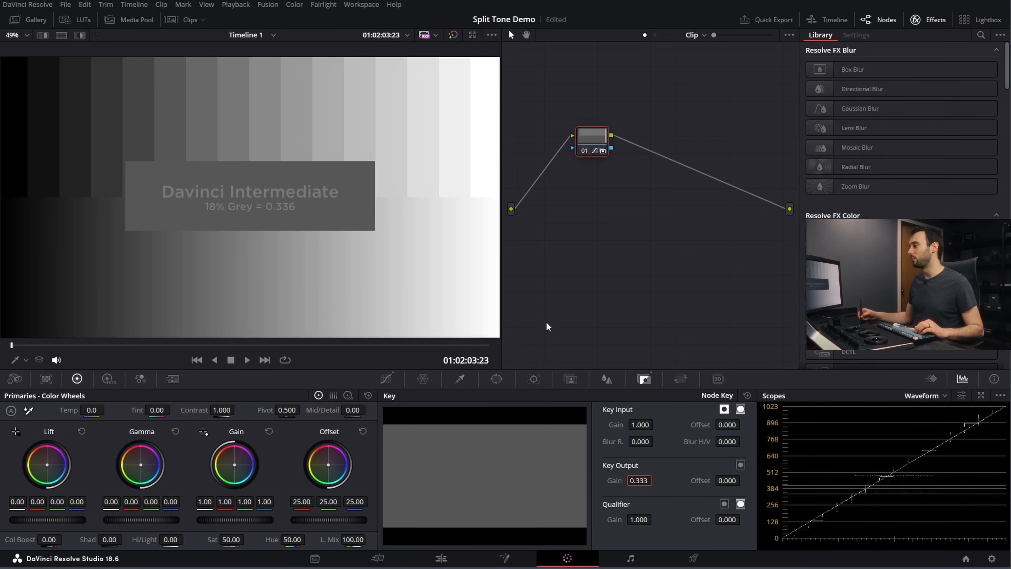
Step: Test a raised highlight point on the red custom curve with the reduced key gain, and remove it
click(393, 385)
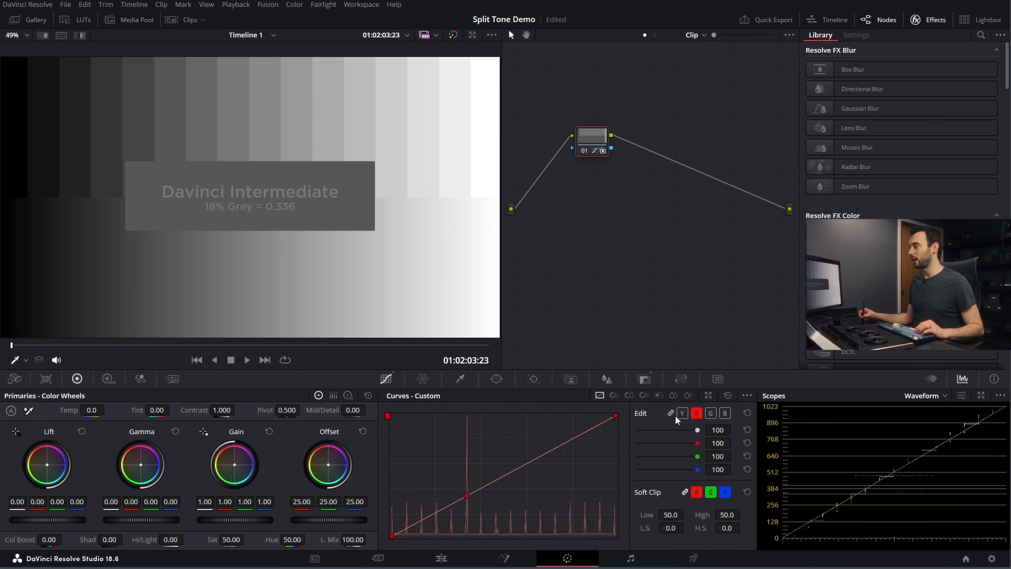
drag(528, 480, 532, 449)
right_click(526, 451)
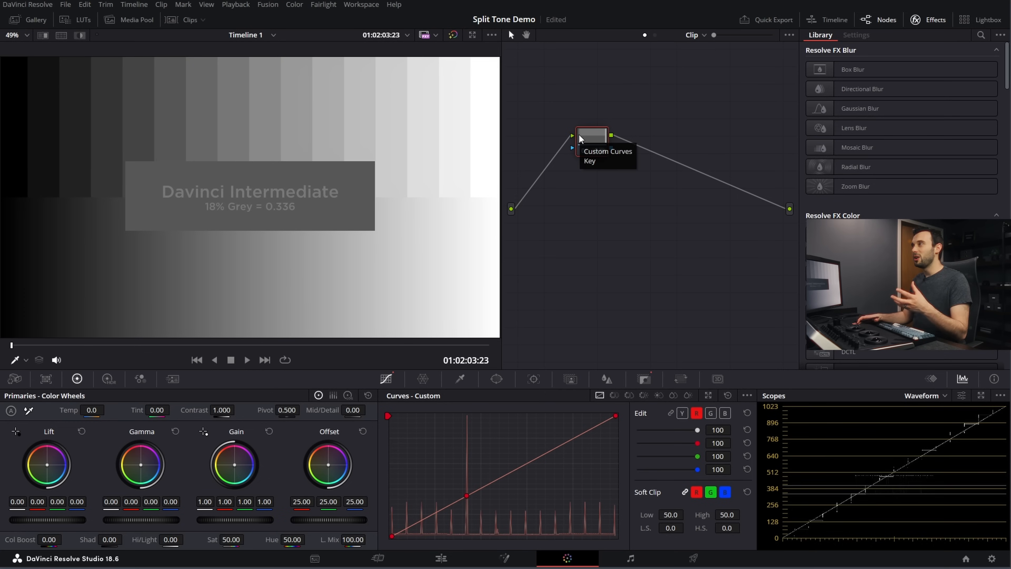
Step: Add a serial node after node 01, disable node 01, and apply the Rec709 Kodak 2383 D65 film look LUT to the new node
key(alt+s)
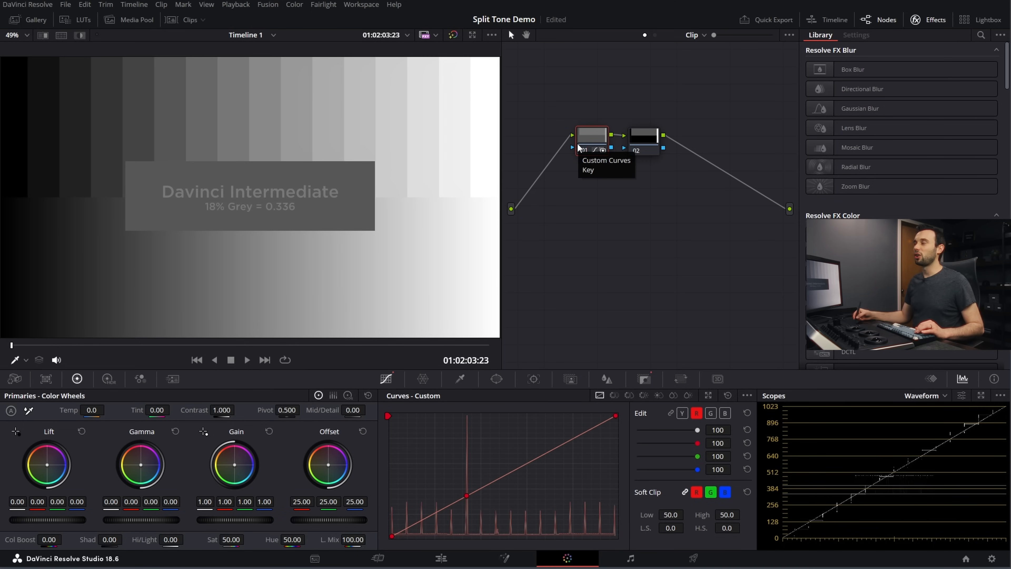
key(ctrl+d)
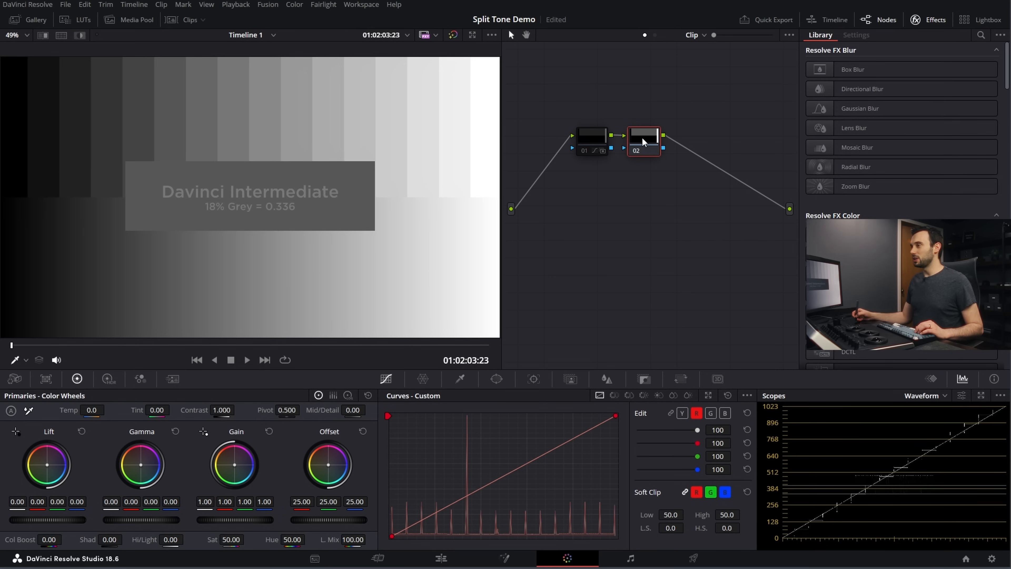
click(82, 22)
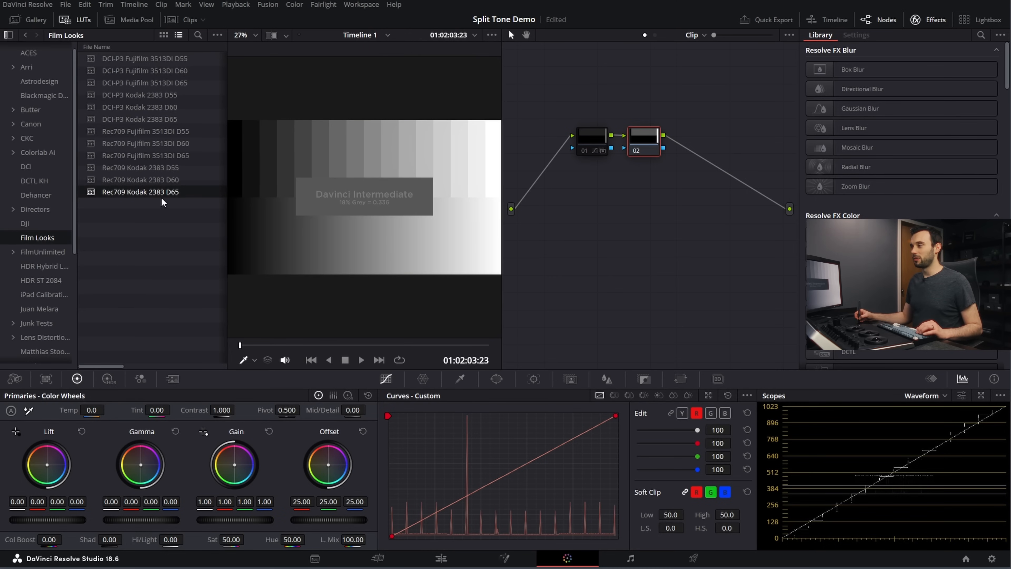
drag(144, 198, 645, 143)
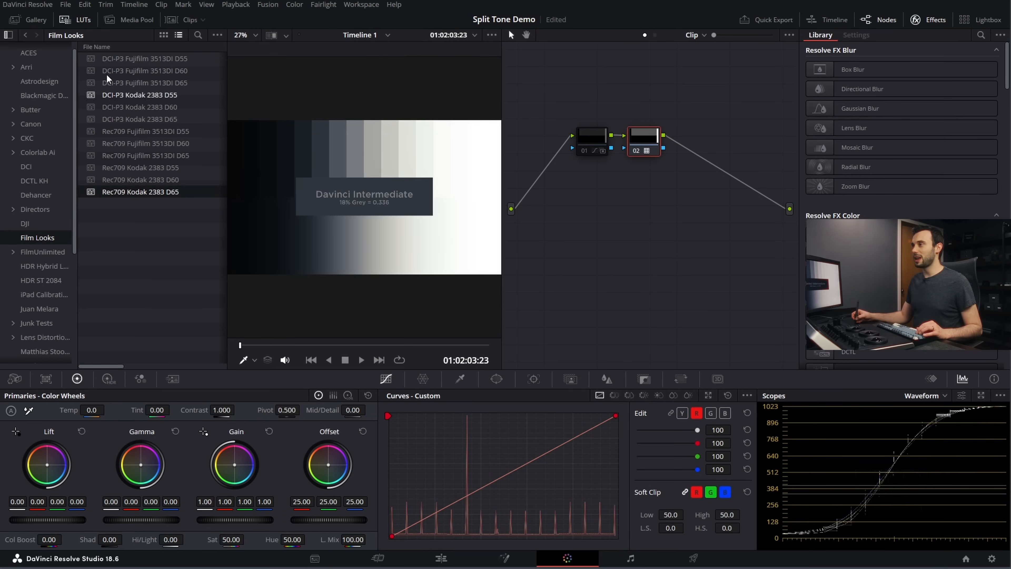
click(76, 20)
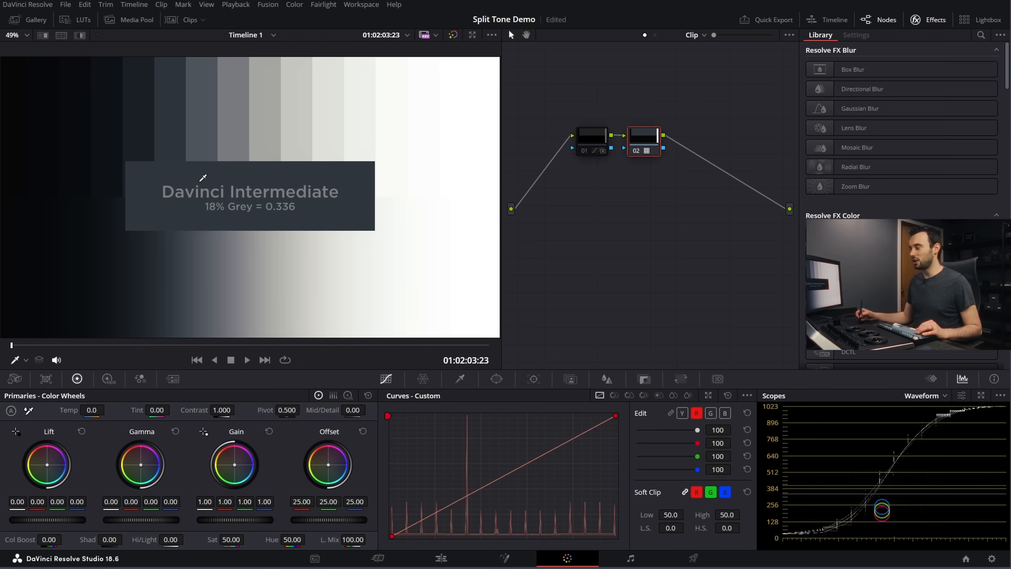
Step: Examine the film LUT's red, green and blue separation across shadows and highlights in an enlarged waveform scope
click(981, 395)
drag(394, 45, 637, 51)
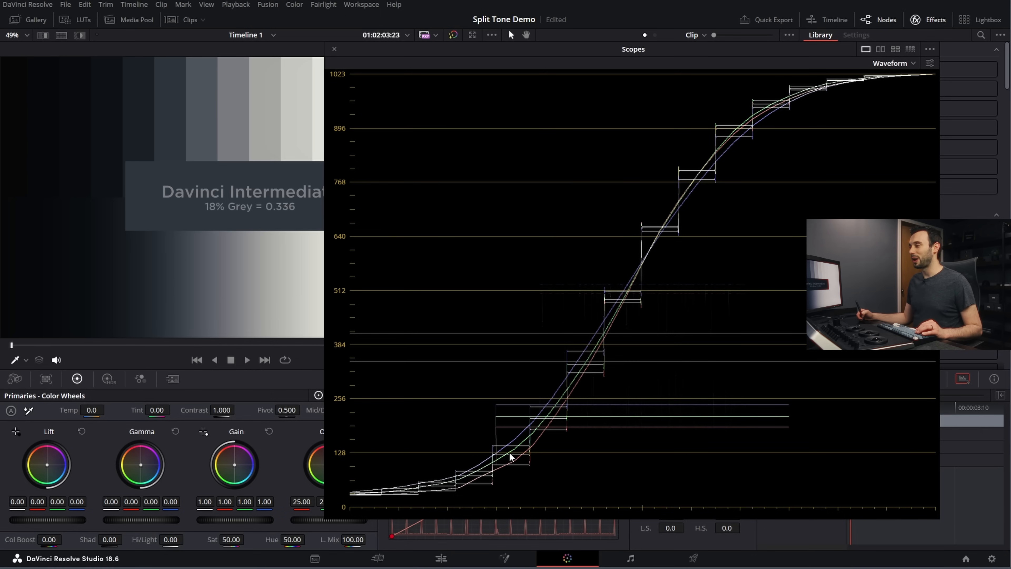
click(335, 49)
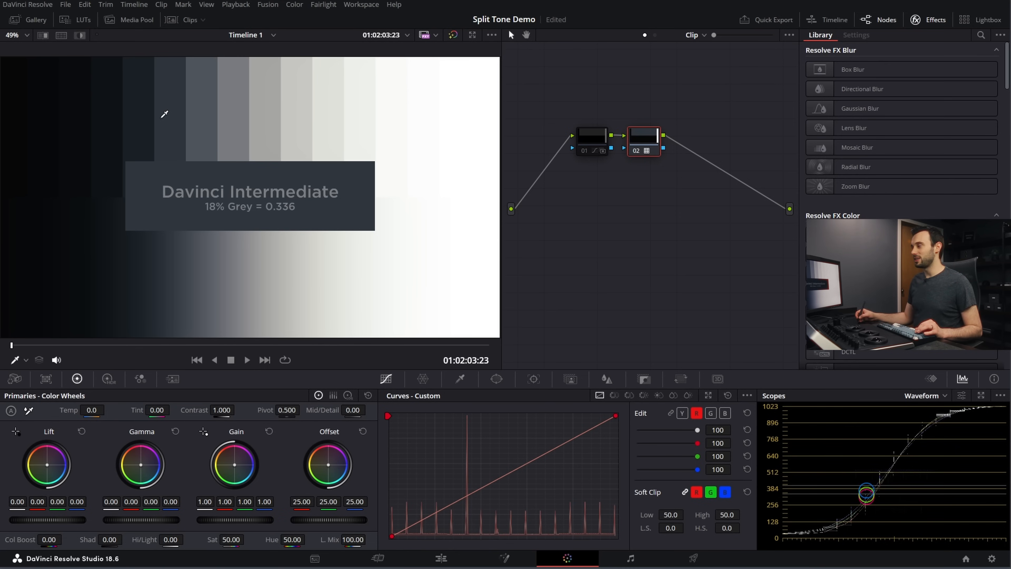
click(981, 396)
drag(635, 56, 461, 46)
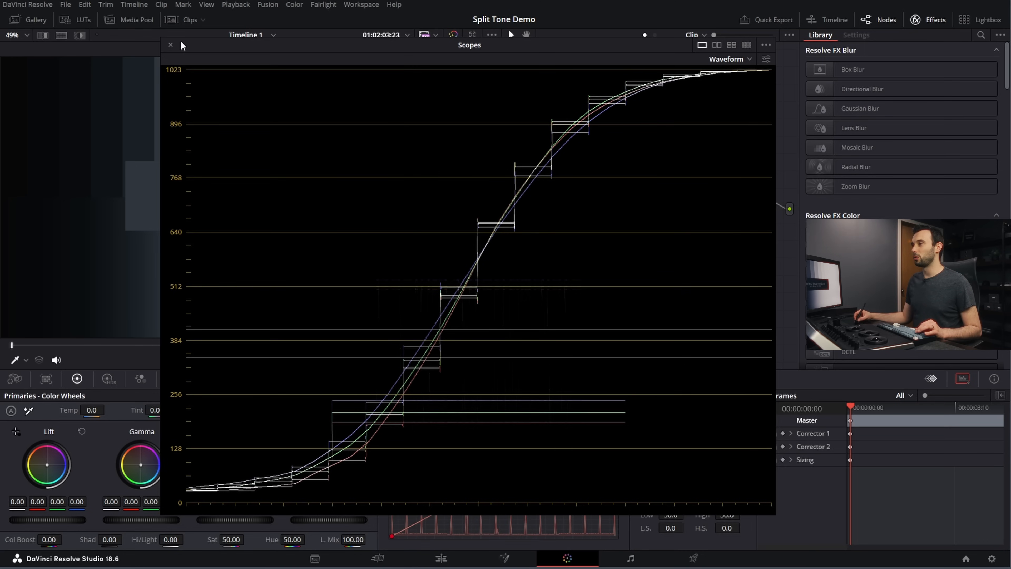
click(170, 45)
Step: Delete node 02 holding the film look LUT and re-enable node 01
click(650, 148)
key(Delete)
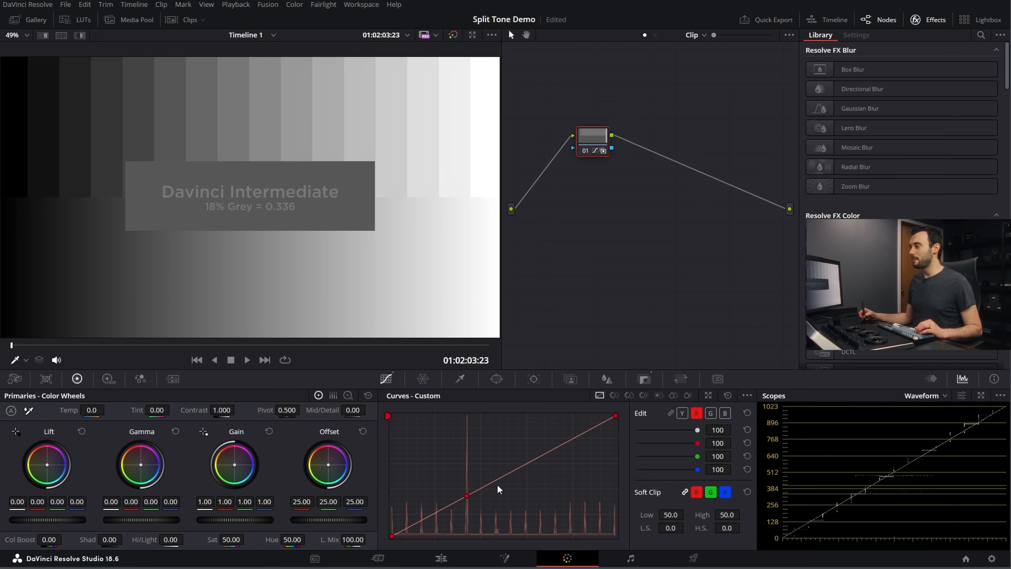
Step: Enlarge the custom curves editor and raise the red curve's highlights above the mid-grey anchor
click(710, 396)
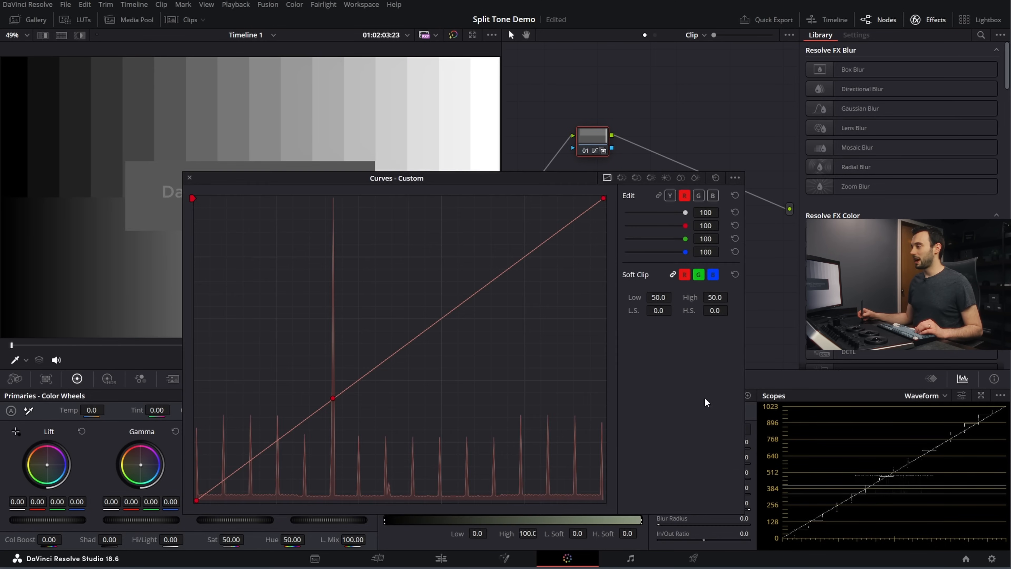
drag(401, 178, 390, 207)
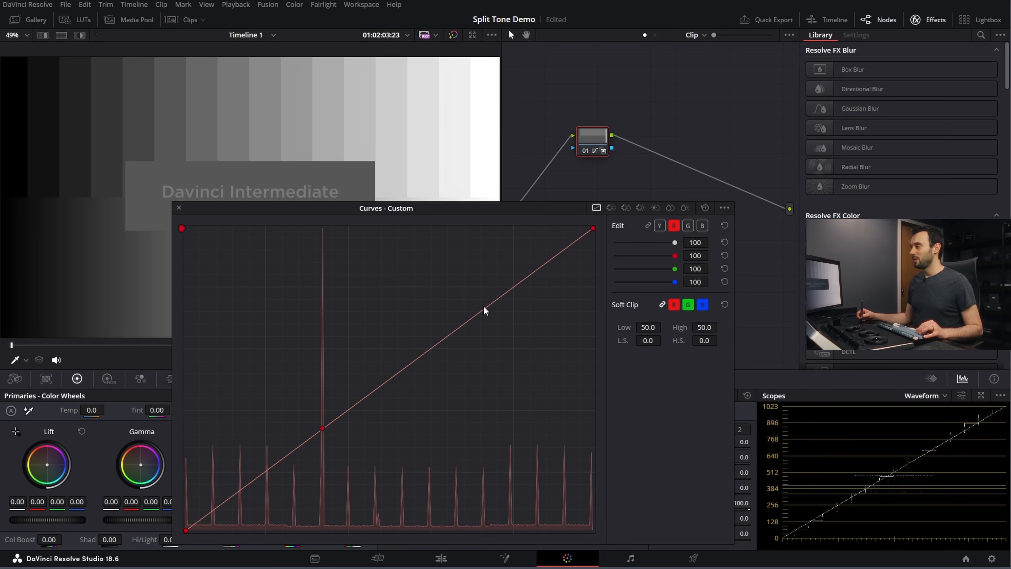
drag(483, 310, 471, 307)
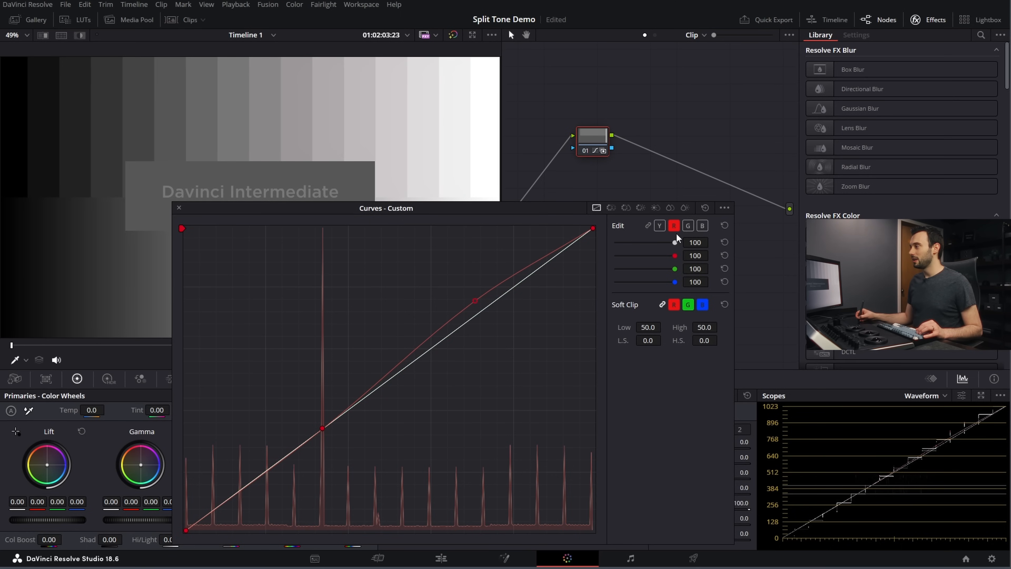
Step: Lower the blue curve's highlights and raise the green curve's highlights slightly to warm the upper tones
click(703, 226)
drag(485, 309, 491, 323)
click(688, 226)
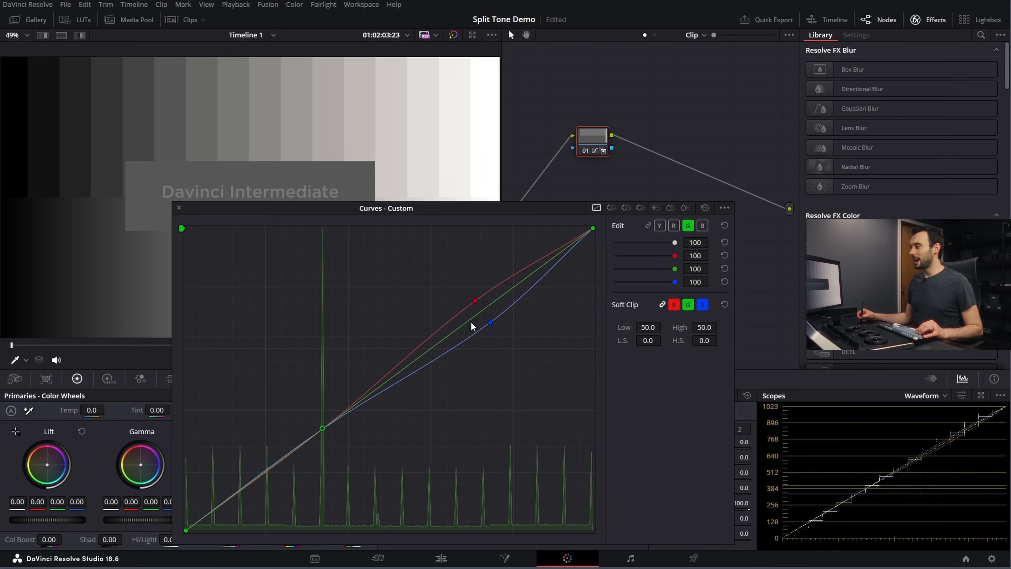
drag(481, 311, 480, 307)
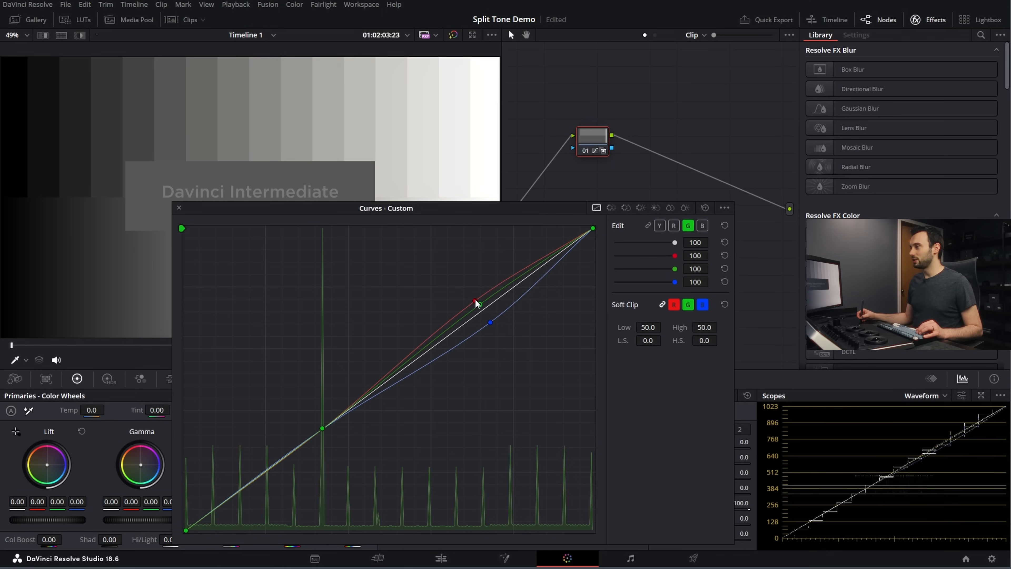
Step: Strengthen the red and blue highlight separation, and pull the red curve down and the blue curve up in the shadows
drag(476, 301, 498, 327)
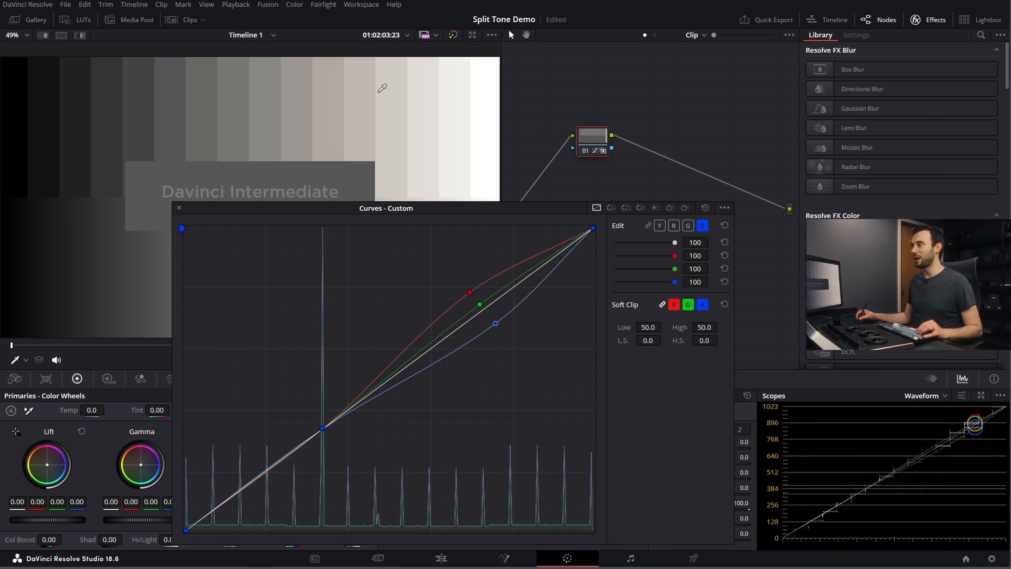
click(673, 225)
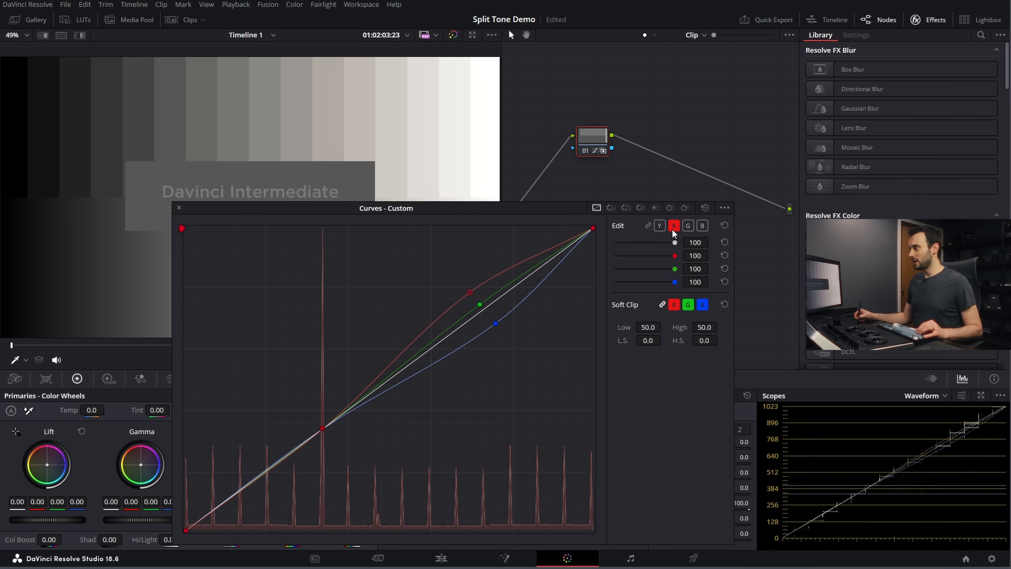
drag(255, 481, 273, 493)
click(702, 225)
drag(260, 477, 246, 463)
Step: Add a shadow point to the green curve near the neutral diagonal, refine the red shadow point, and close the enlarged curves editor
click(687, 226)
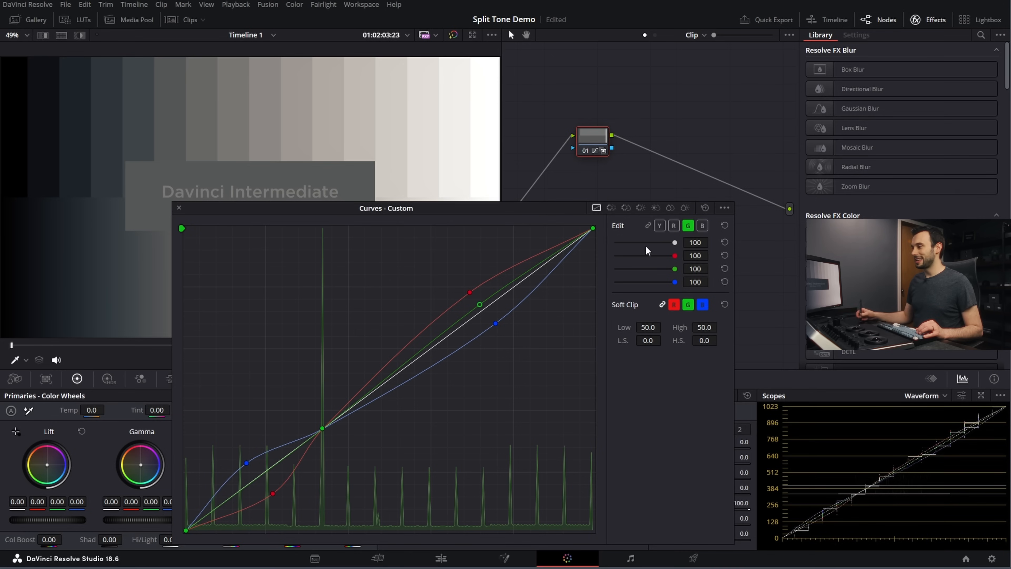
click(259, 475)
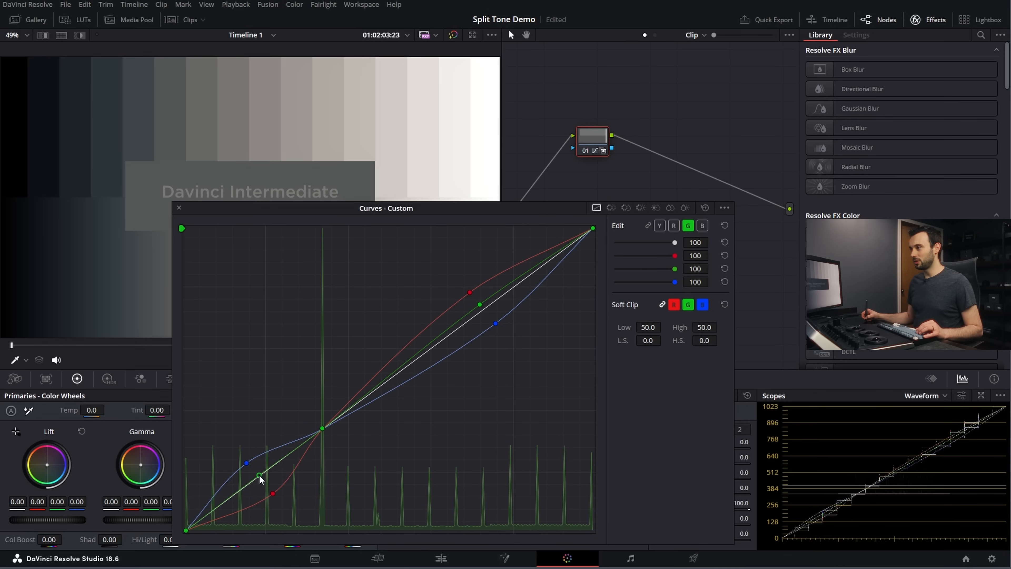
drag(259, 475, 269, 493)
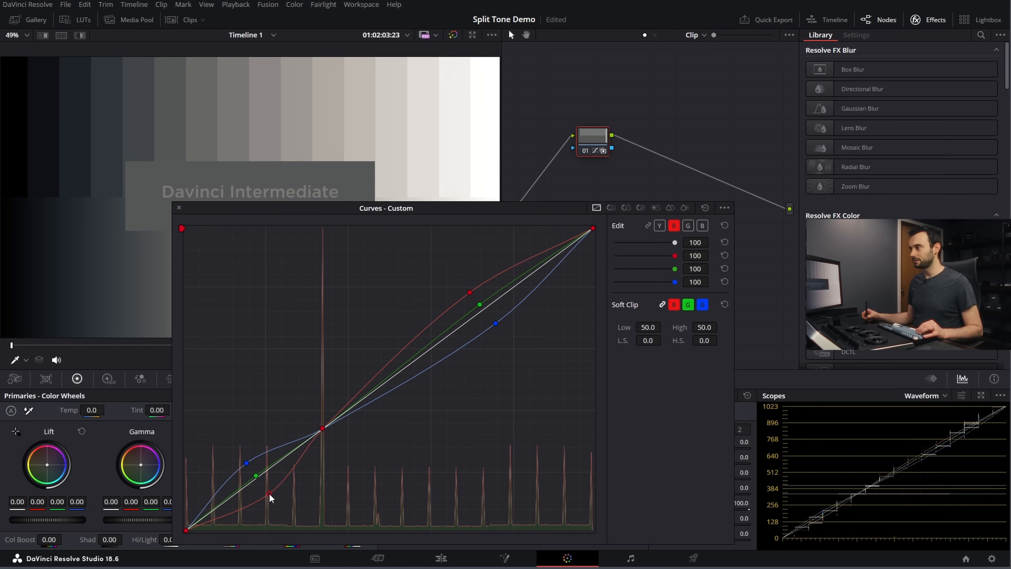
drag(406, 205, 384, 201)
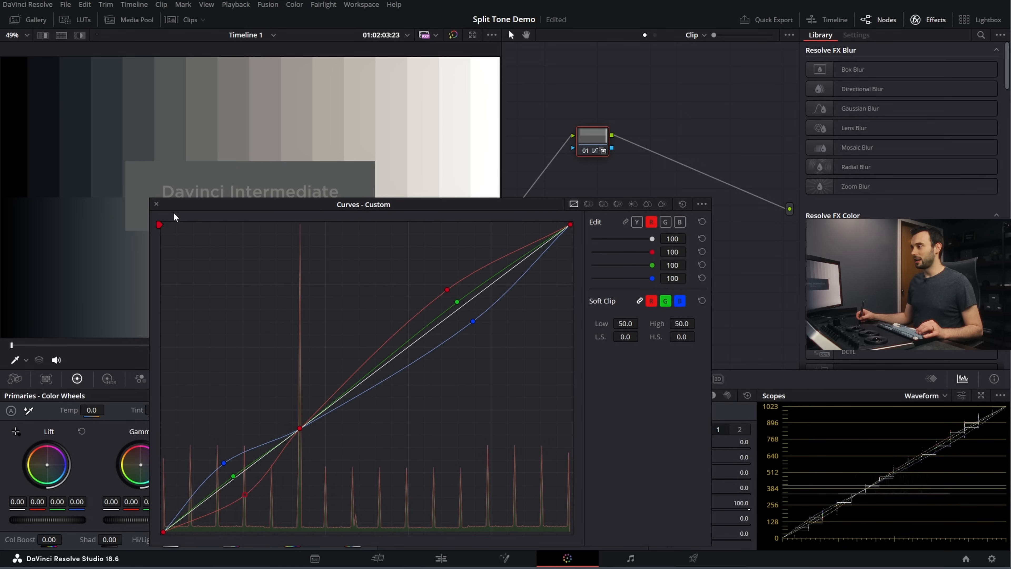
click(157, 204)
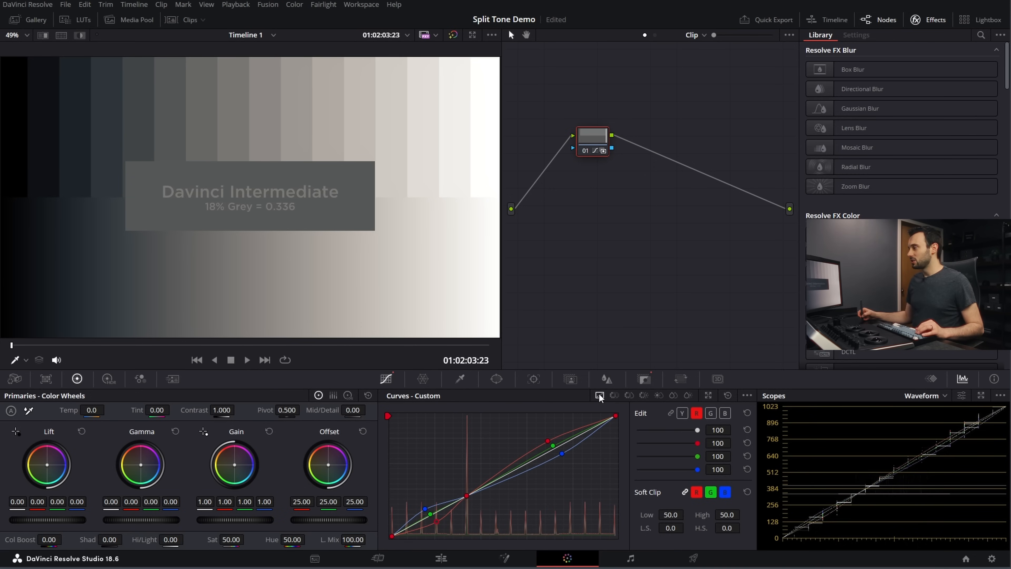
Step: Show the clip thumbnails and add a serial node after node 01 in the clip graph, placed well apart from it
click(178, 21)
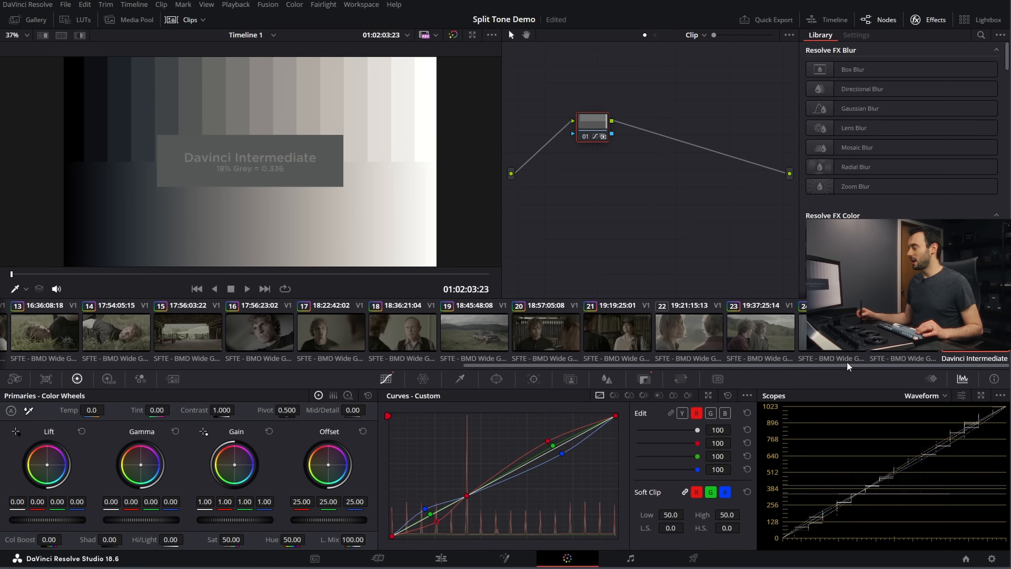
key(alt+s)
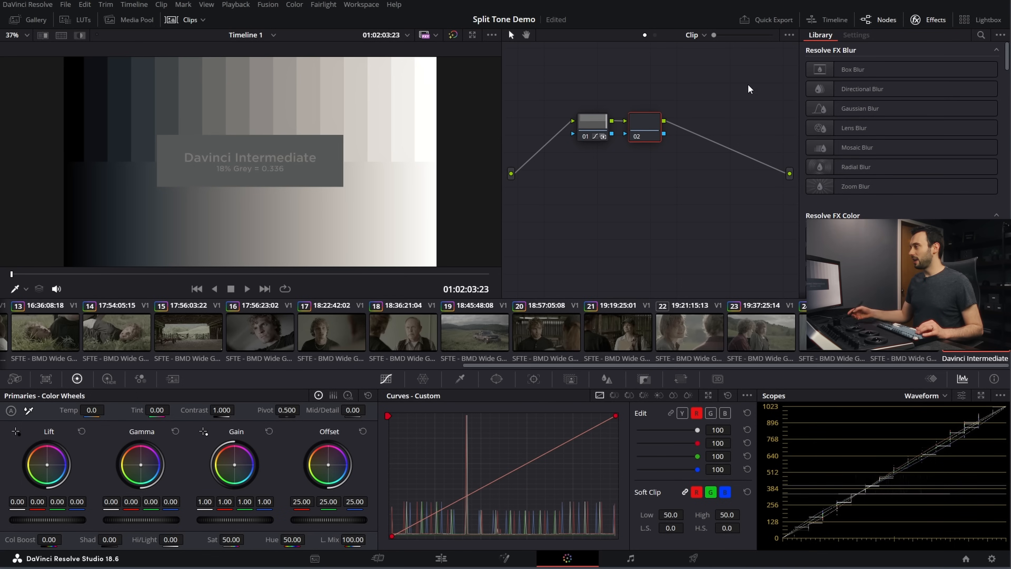
drag(639, 132, 732, 131)
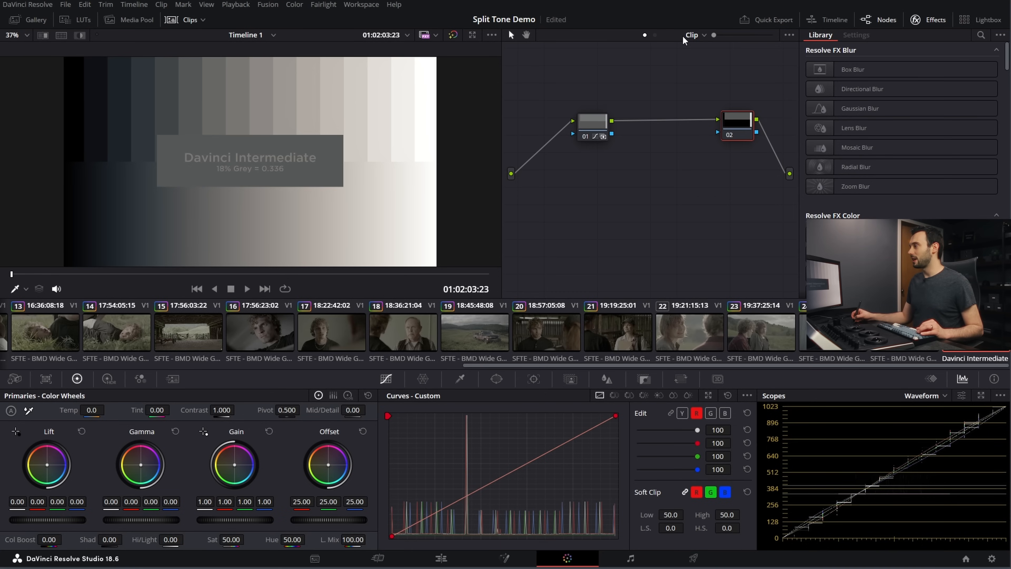
Step: Transfer the split-tone curves from clip node 01 to node 01 of the timeline-level node graph
click(592, 119)
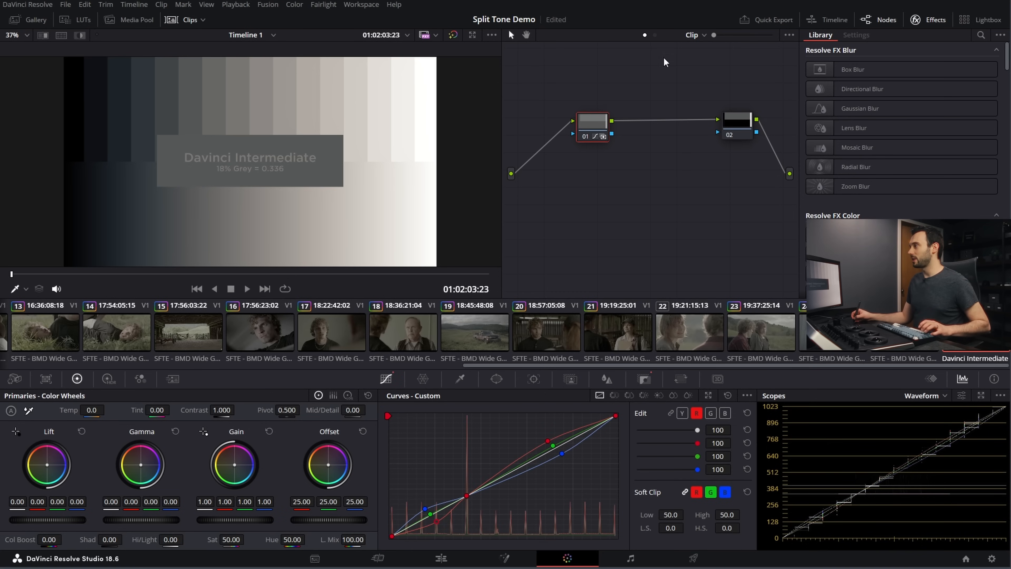
click(654, 36)
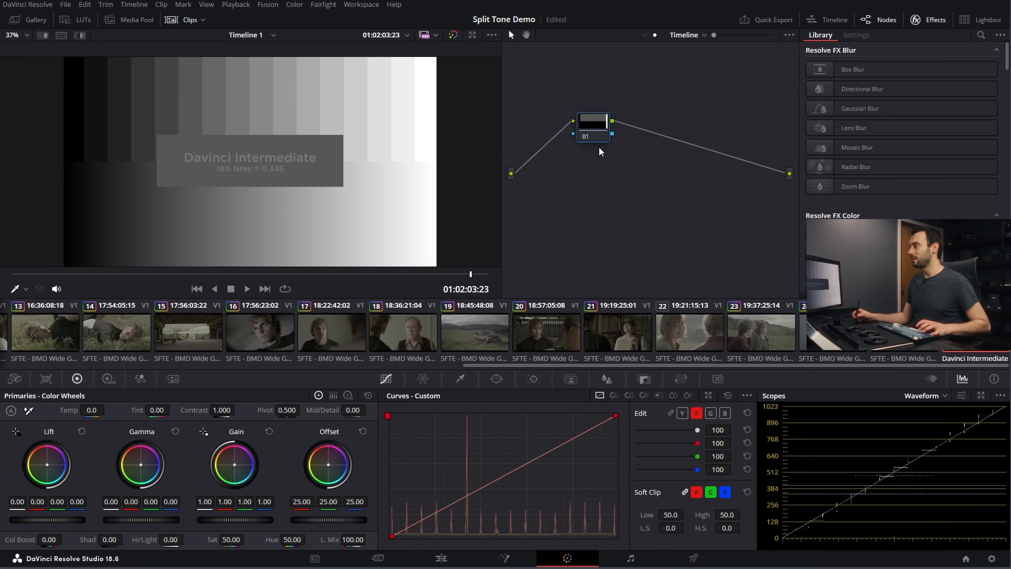
key(ctrl+v)
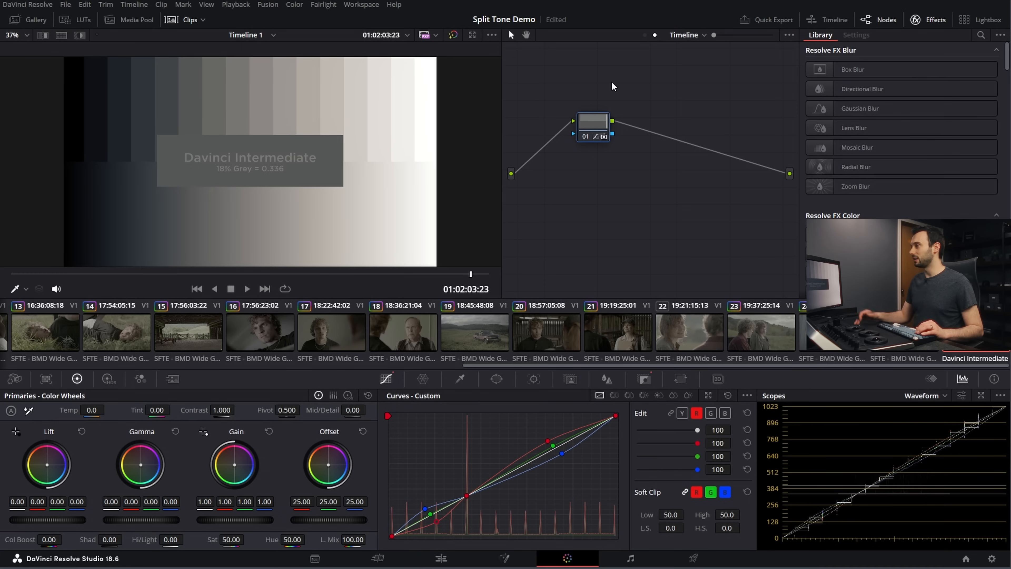
Step: Add a serial node in the timeline graph, label node 01 "Split Tone", and space the two nodes apart
key(alt+s)
click(588, 123)
right_click(596, 123)
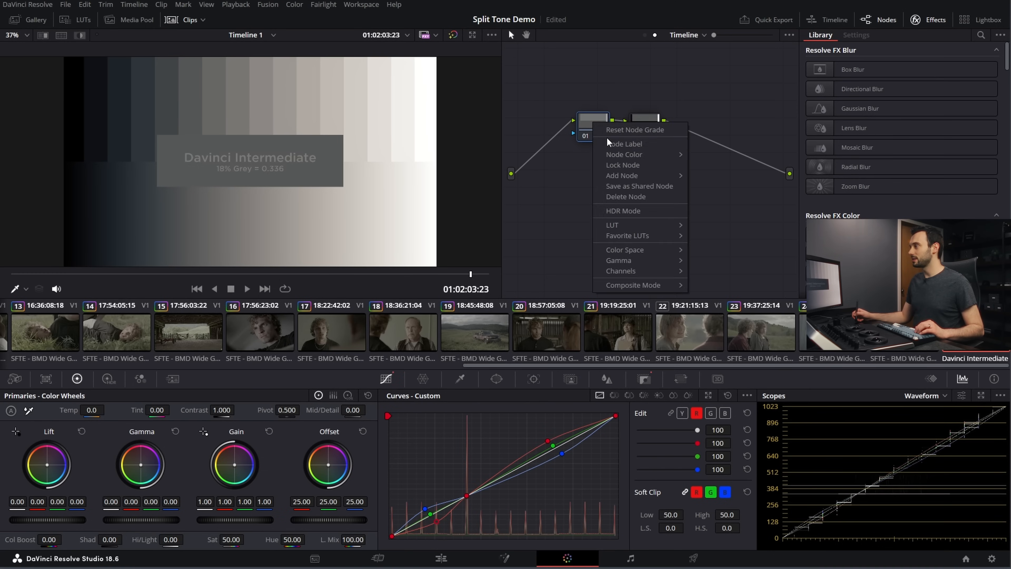
click(624, 148)
text(Split Tone)
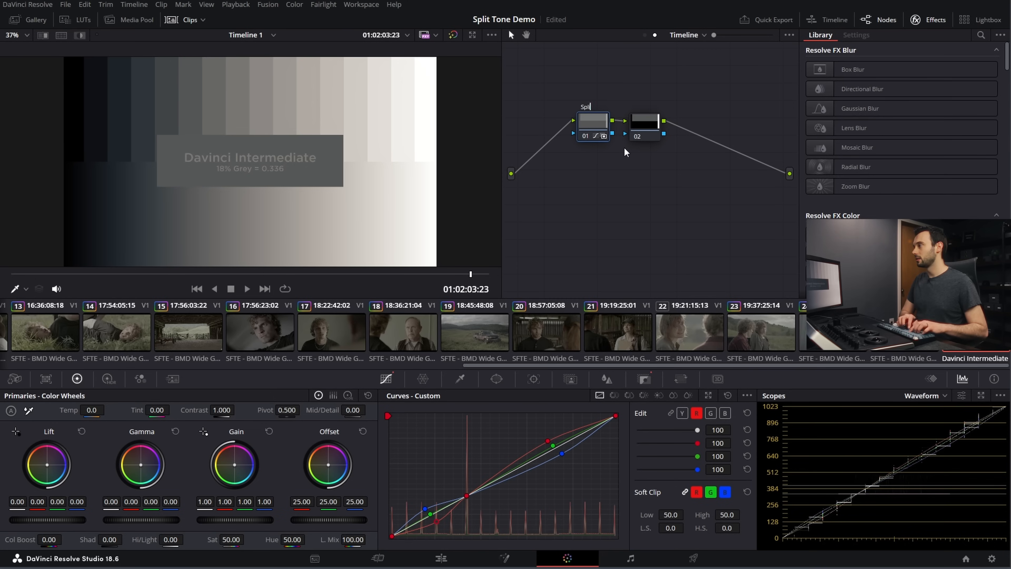
key(Return)
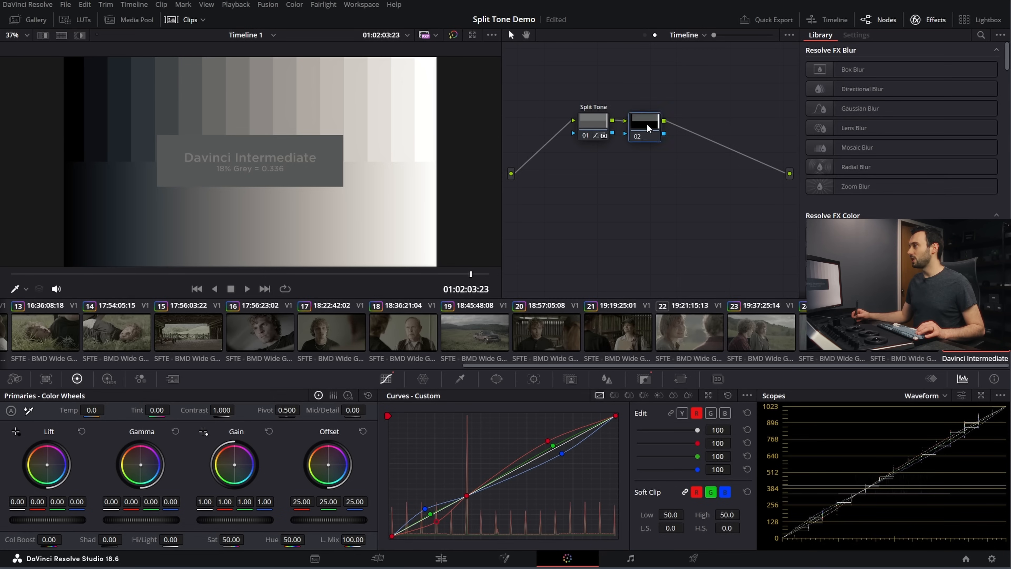
drag(646, 124, 745, 121)
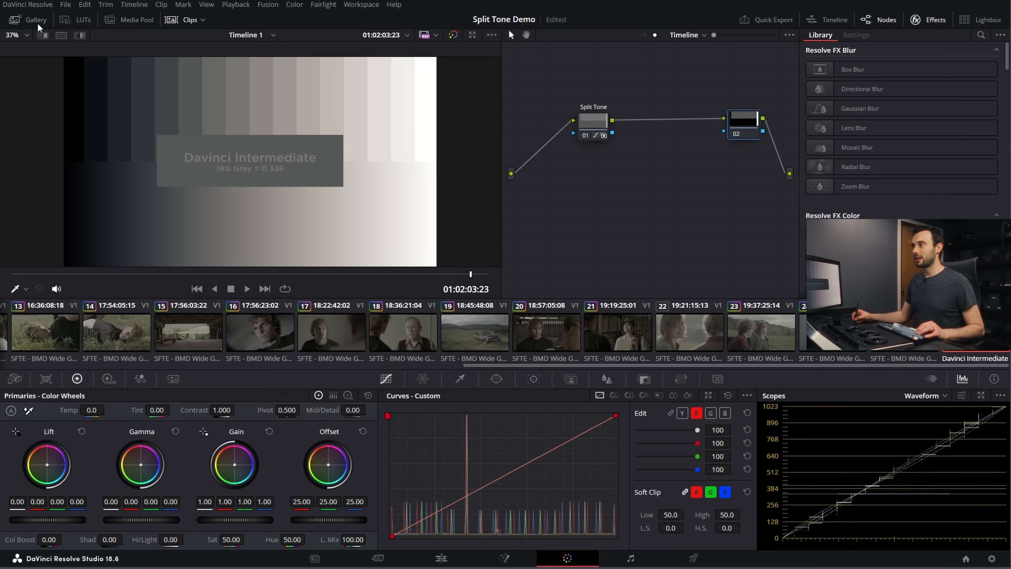
Step: Apply the saved DaVinci Wide Gamut to Rec.709 Color Space Transform grade from the gallery to timeline node 02
click(38, 22)
drag(114, 66, 743, 120)
click(18, 20)
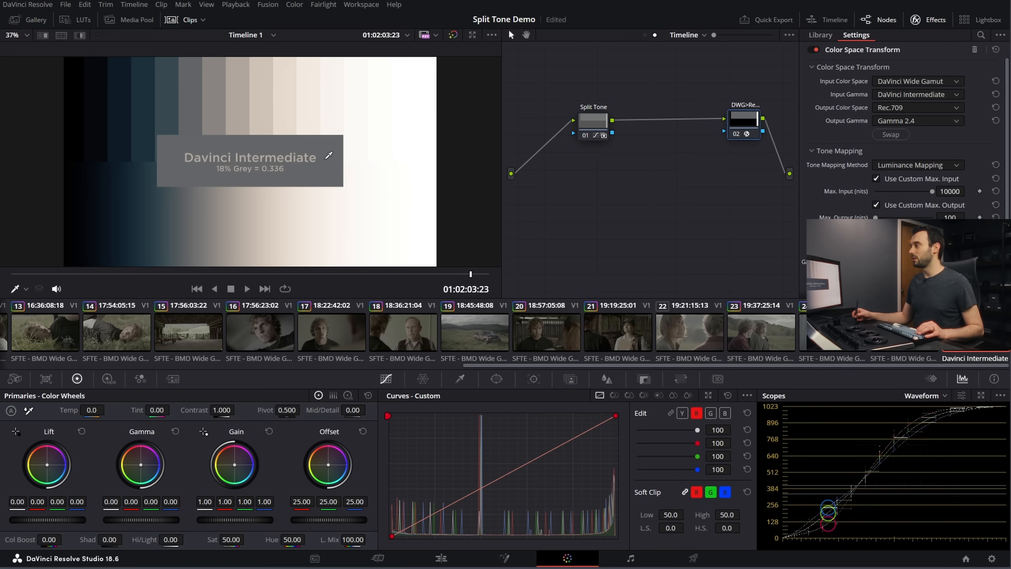
drag(745, 121, 740, 121)
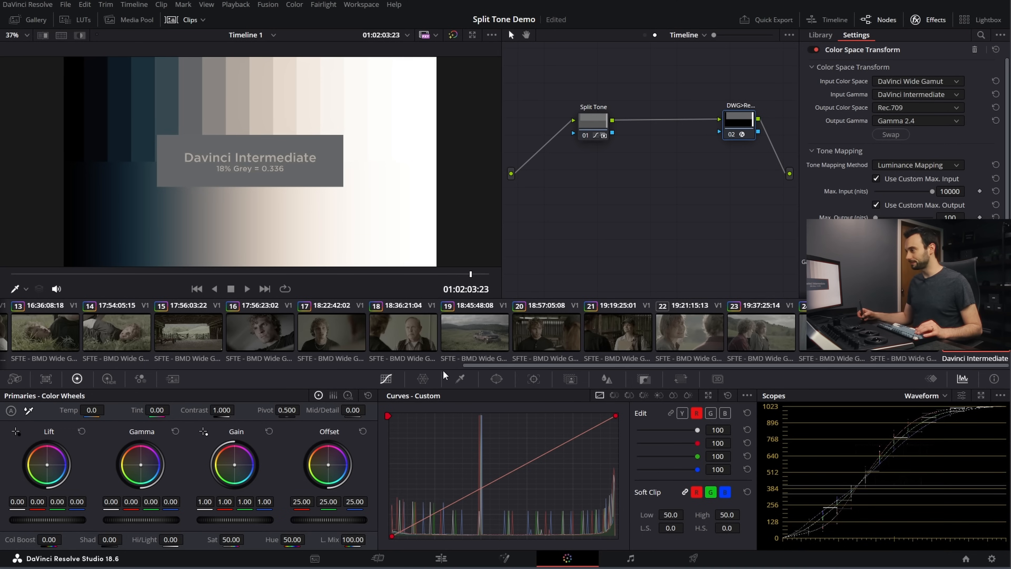
Step: Examine the split tone on the close-up portrait in clip 16 with the Split Tone node selected
click(278, 346)
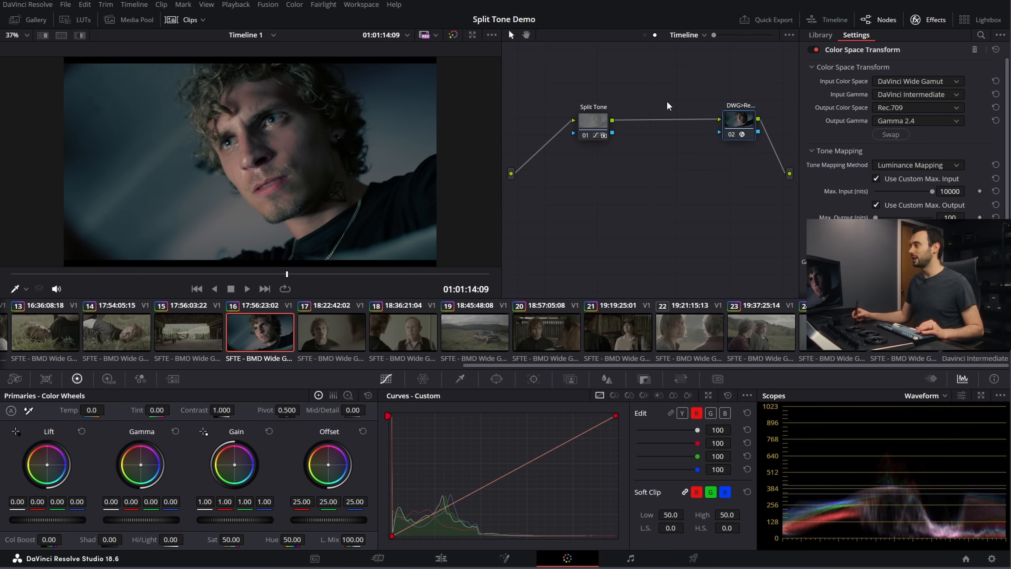
drag(595, 128, 605, 129)
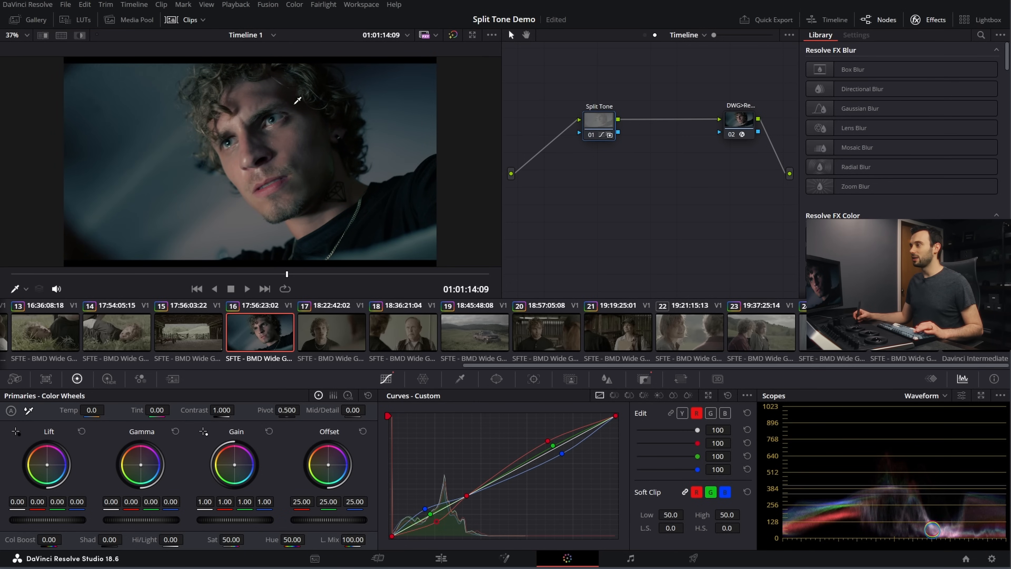
drag(605, 128, 608, 128)
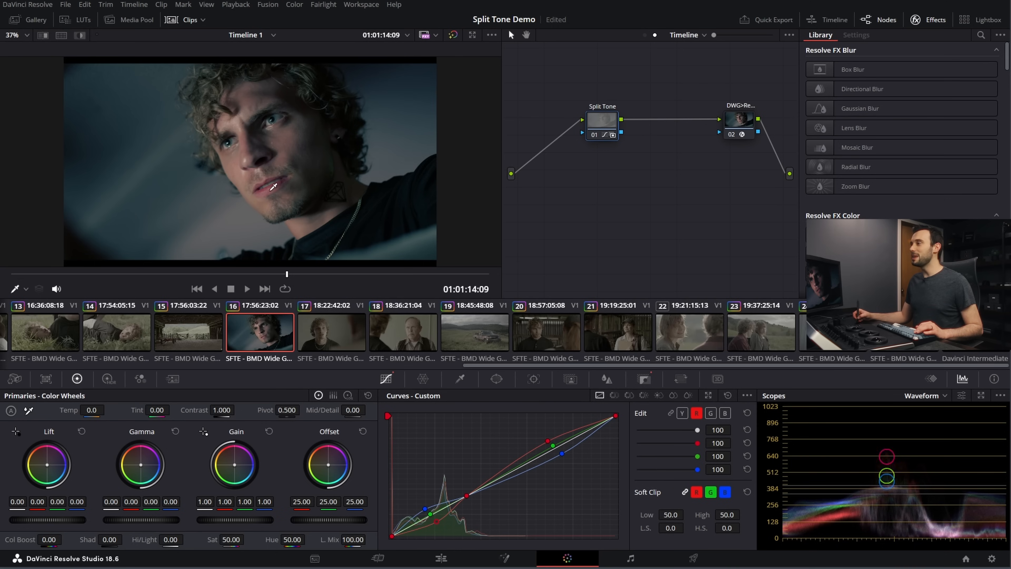
Step: Soften the shadow split in the enlarged curves editor by raising the red shadow point and lowering the blue one slightly
click(707, 395)
drag(384, 211, 594, 182)
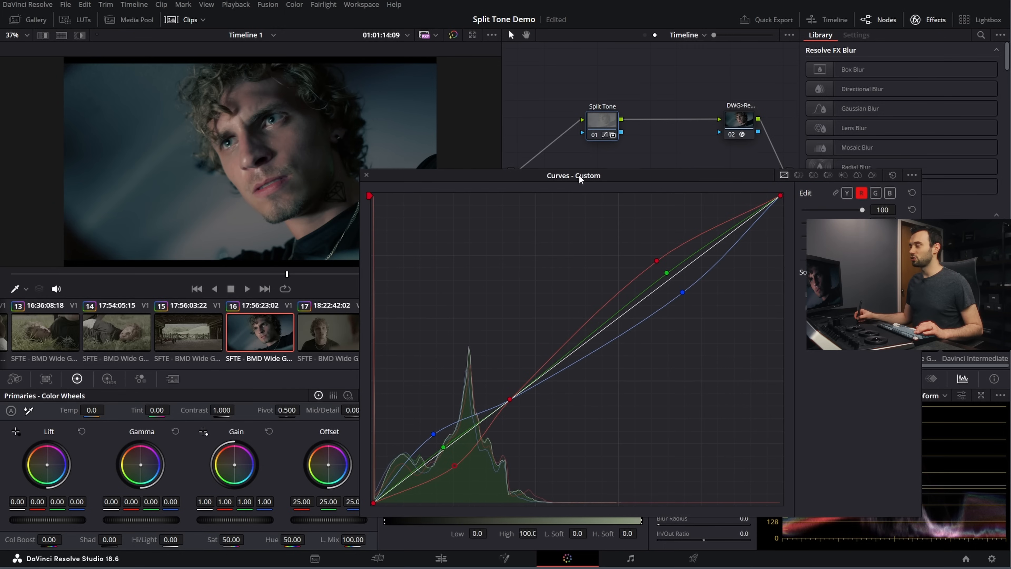
drag(456, 468, 437, 439)
drag(573, 177, 563, 187)
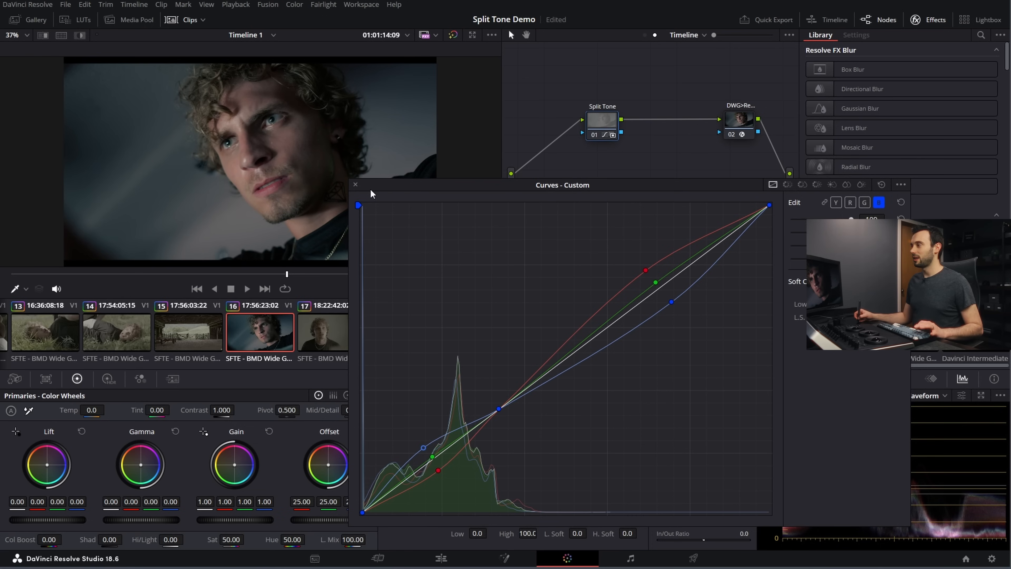
click(355, 185)
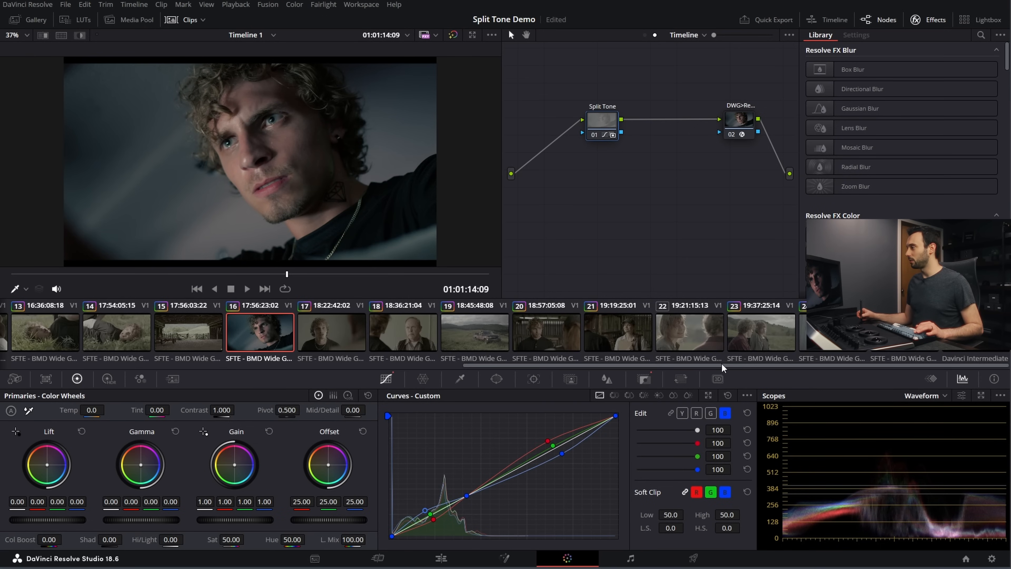
Step: Review the split tone on clips 22 and 23, comparing clip 23 with the Split Tone node off and on
drag(549, 365, 807, 370)
click(828, 336)
click(689, 337)
click(758, 339)
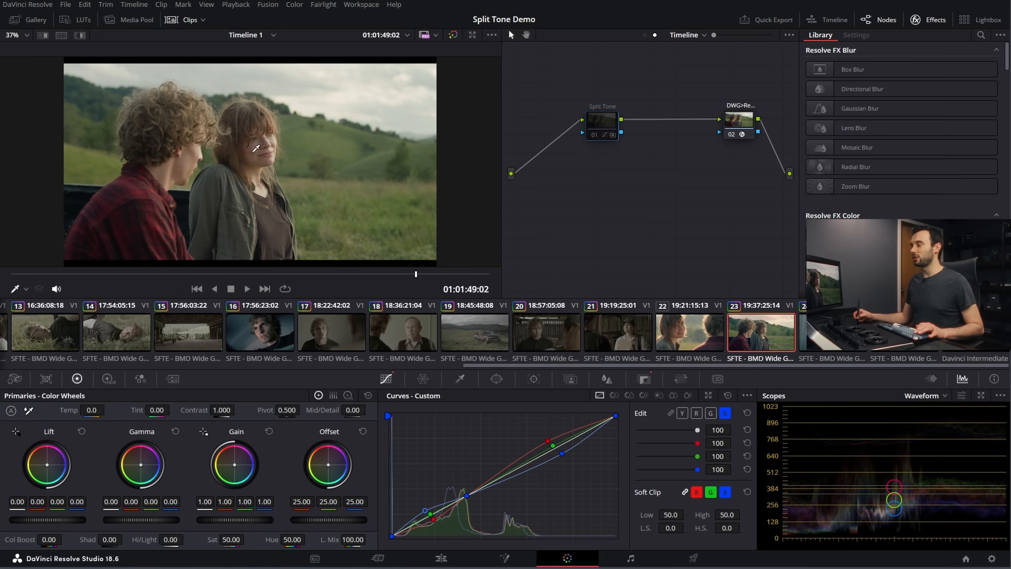
scroll(309, 138, up, 3)
scroll(253, 146, down, 2)
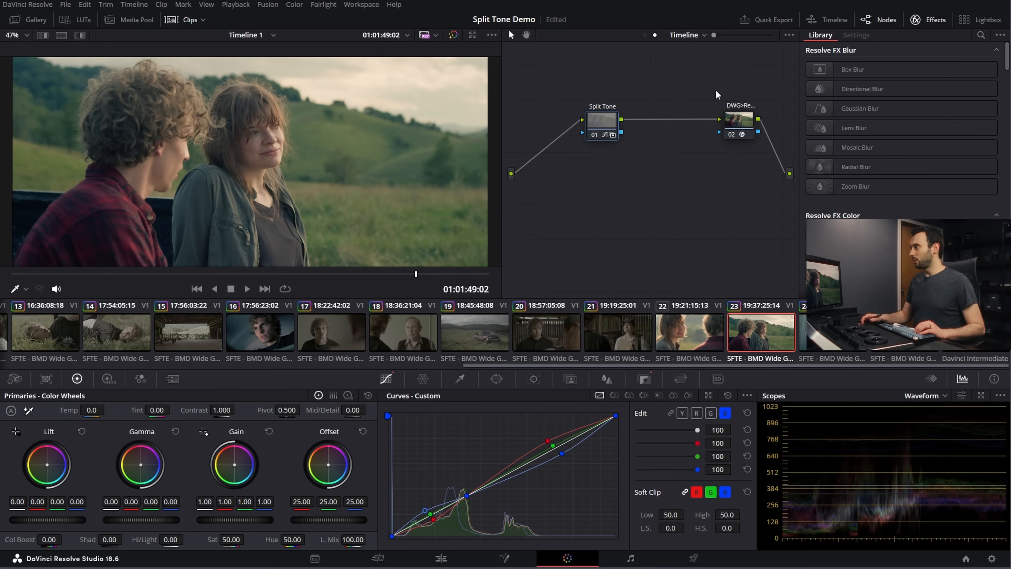
Step: Add a serial node after Split Tone and label it "Con"
key(alt+s)
right_click(654, 130)
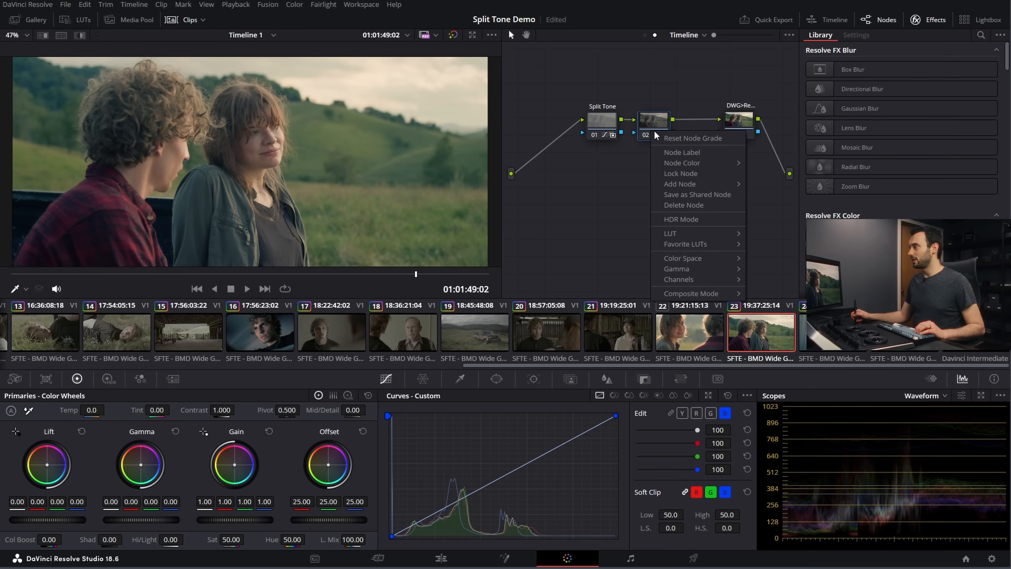
click(671, 149)
text(Con)
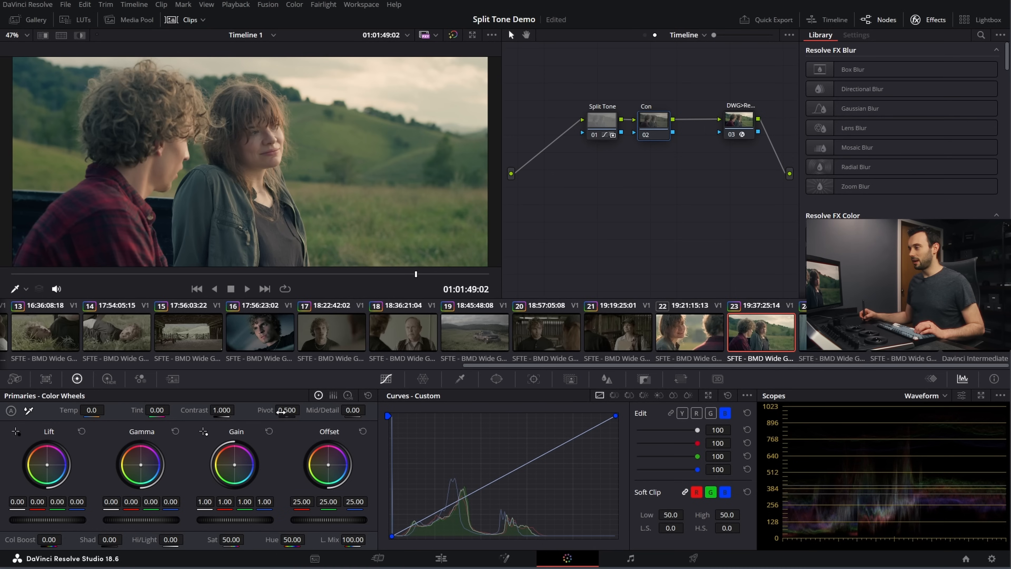
Step: Set the Con node's pivot to 0.336 and increase its contrast to slightly above 1.1, with the node moved closer to the output transform
double_click(289, 412)
text(0.336)
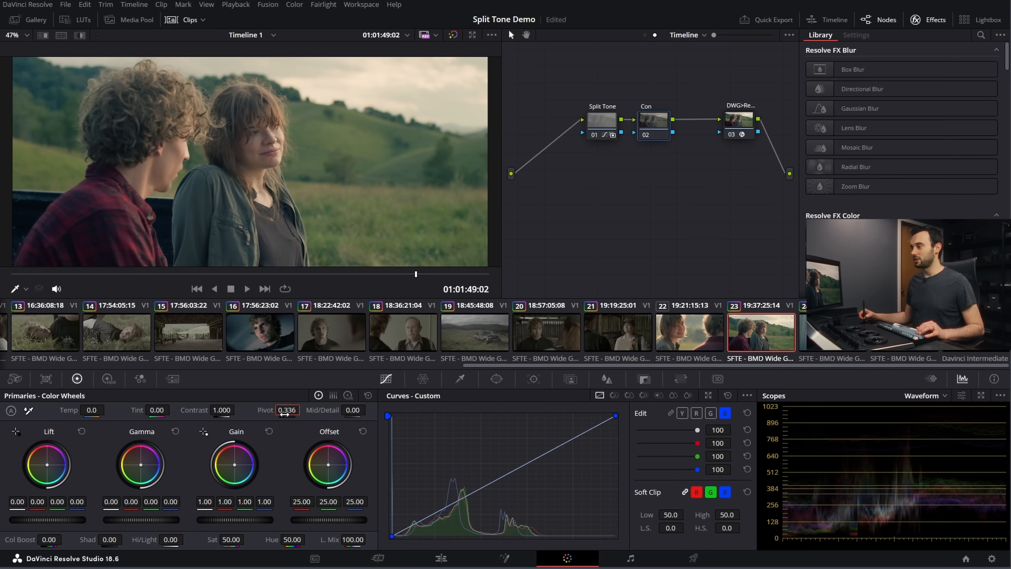
double_click(220, 410)
text(1.1)
key(Return)
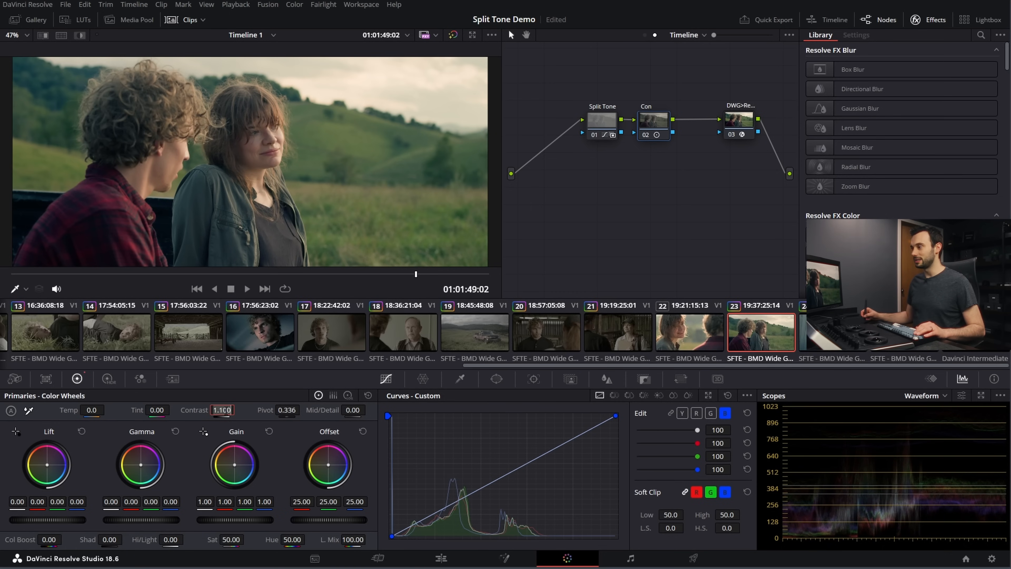
text(5)
key(Return)
drag(648, 133, 671, 131)
Step: Compare the enlarged clip 23 image with the Split Tone node disabled and enabled under the added contrast
click(602, 121)
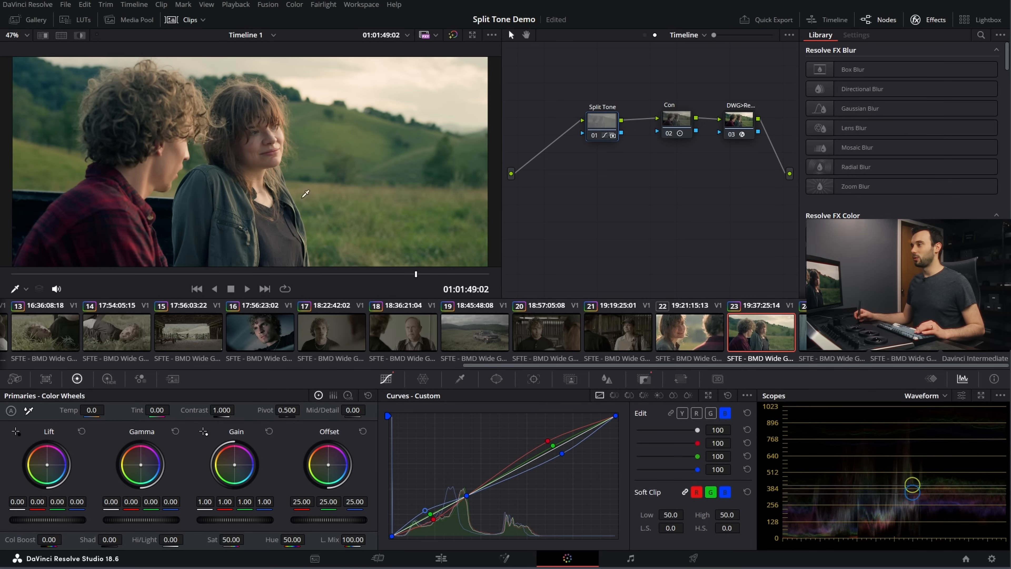
scroll(249, 159, up, 3)
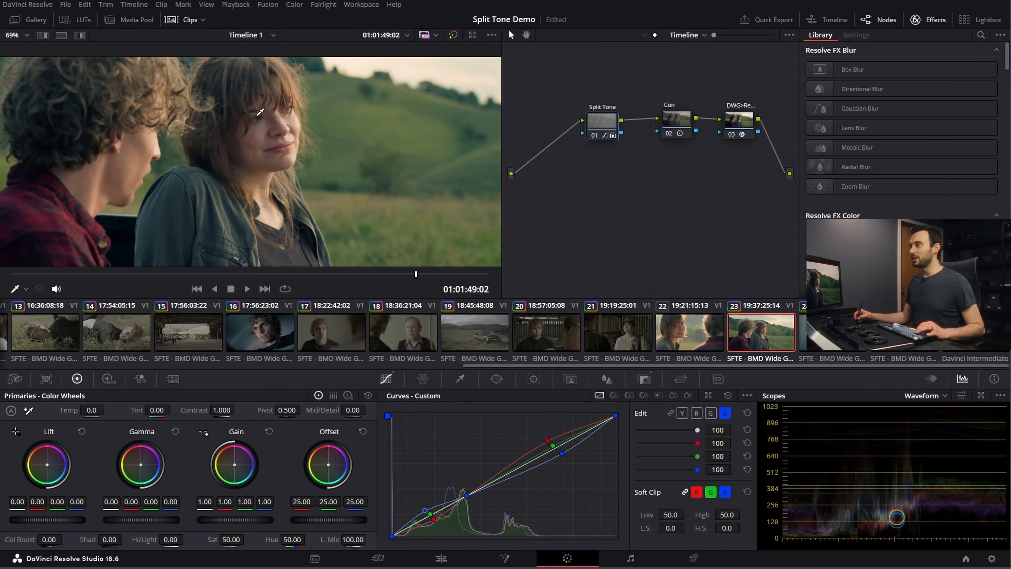
key(ctrl+d)
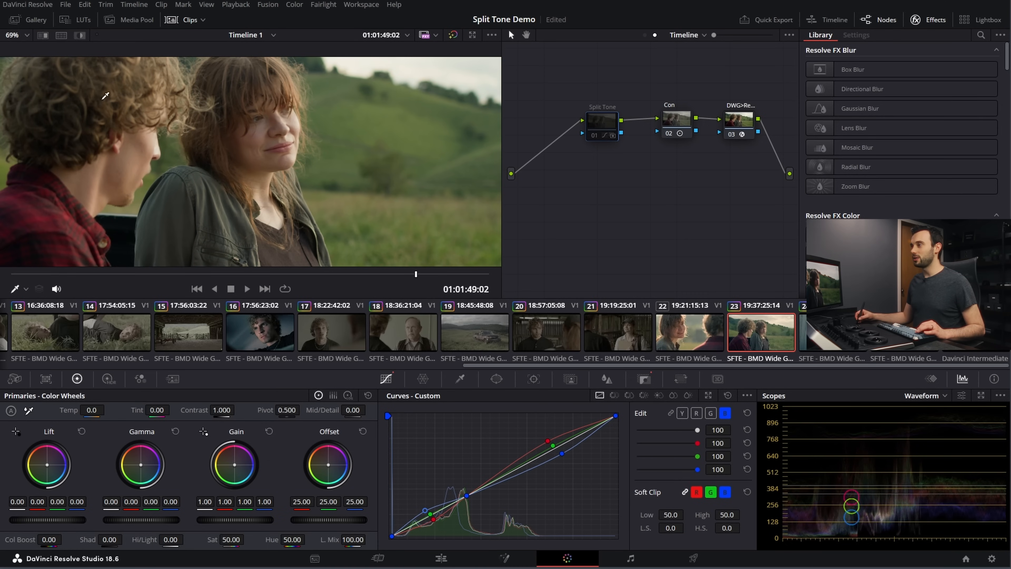
key(ctrl+d)
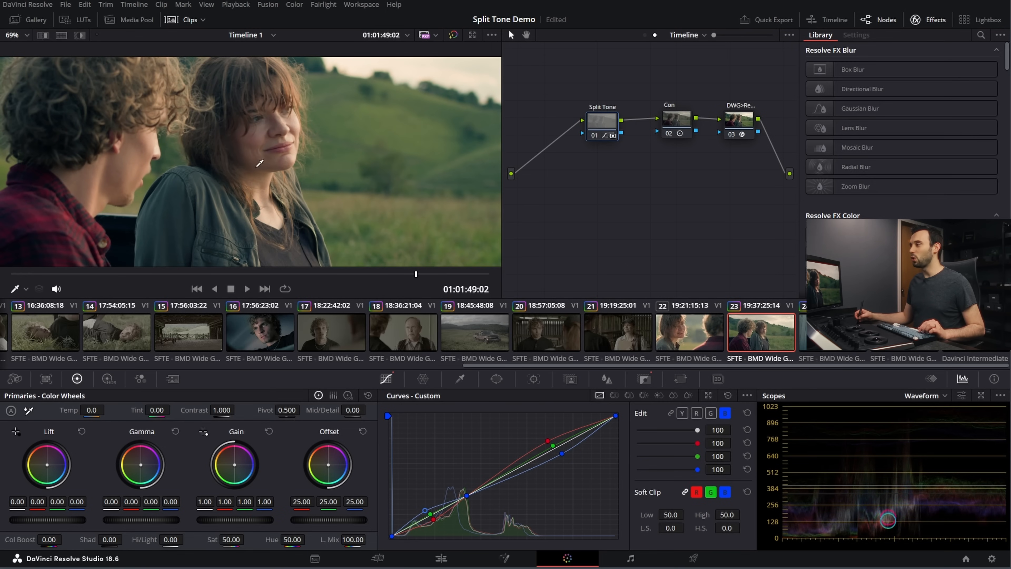
Step: Fit the clip 23 image back in the viewer and set the Split Tone node's key output gain to 0.28
key(shift+z)
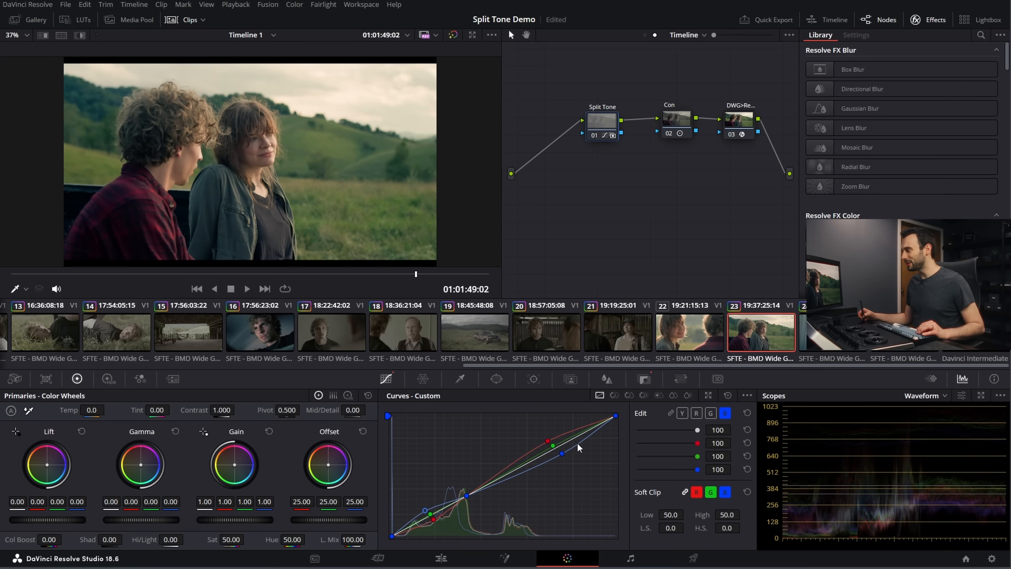
click(644, 381)
click(639, 480)
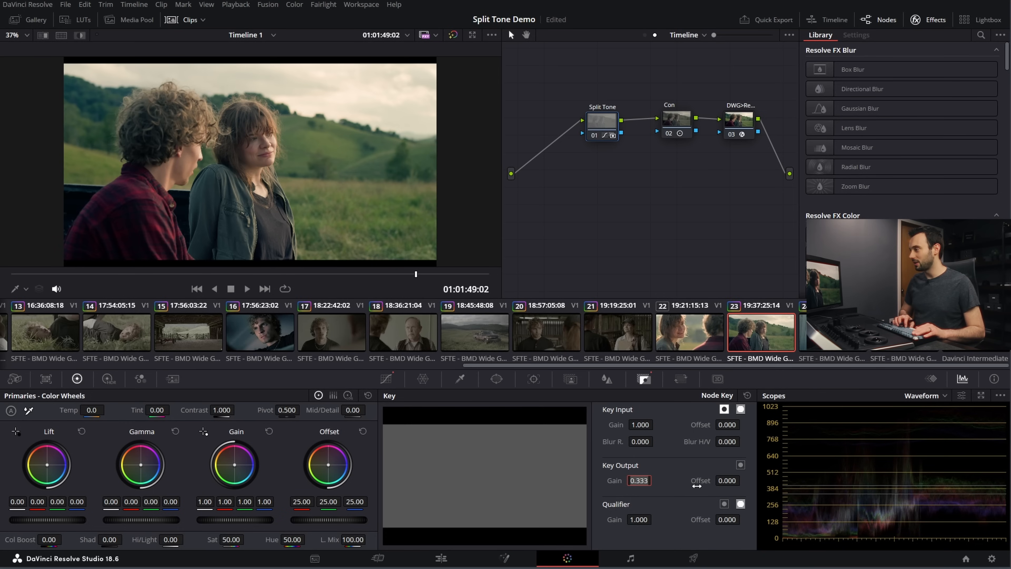
text(.)
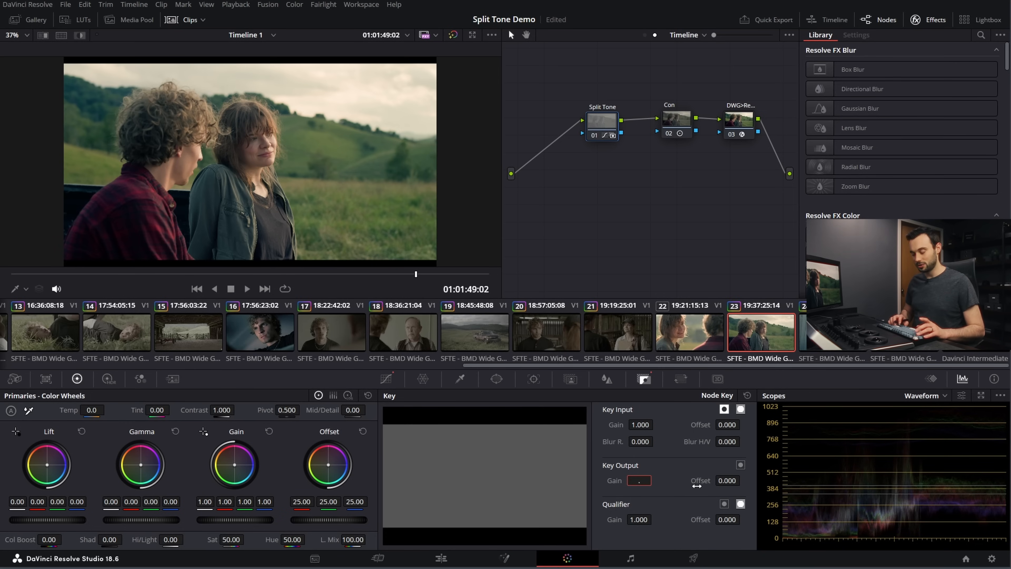
text(28)
key(Return)
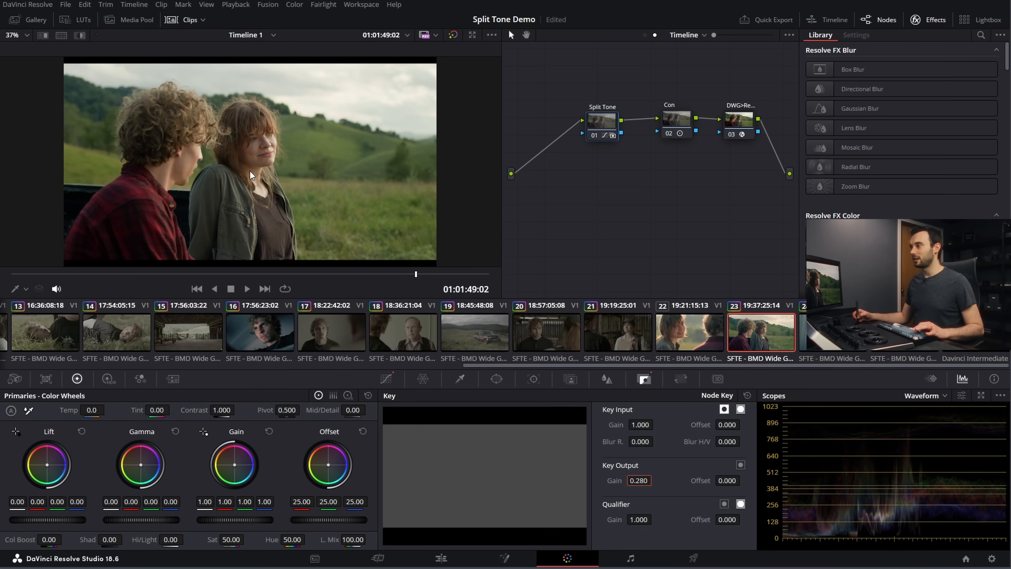
Step: Compare clip 16 with the Split Tone node disabled and enabled at the reduced strength
scroll(673, 362, left, 3)
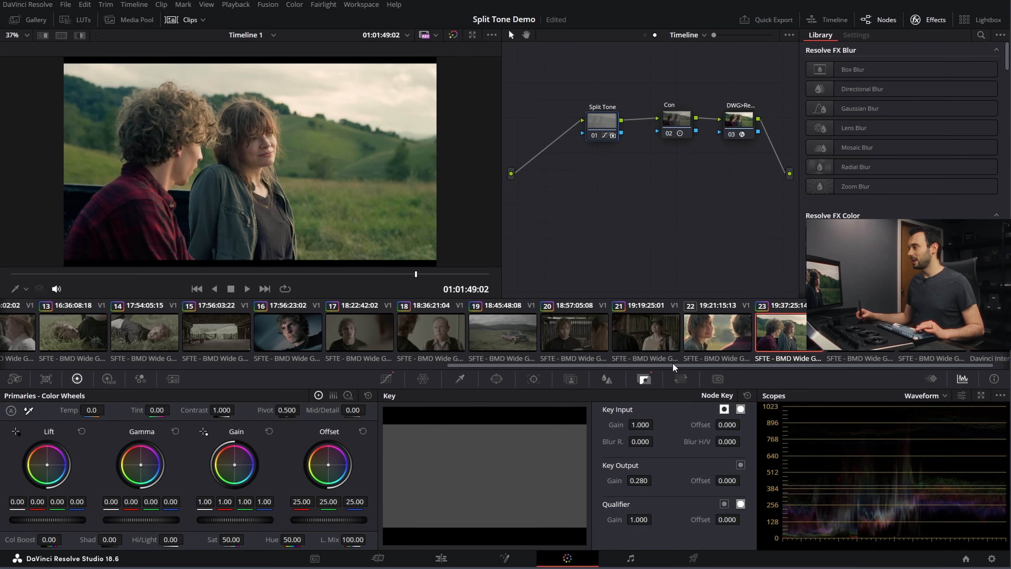
click(335, 326)
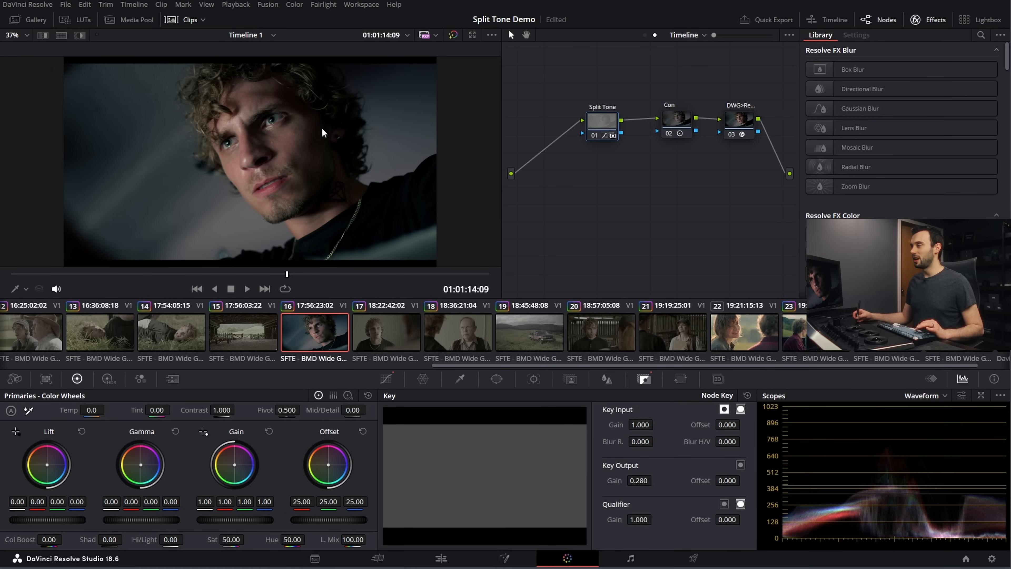
key(ctrl+d)
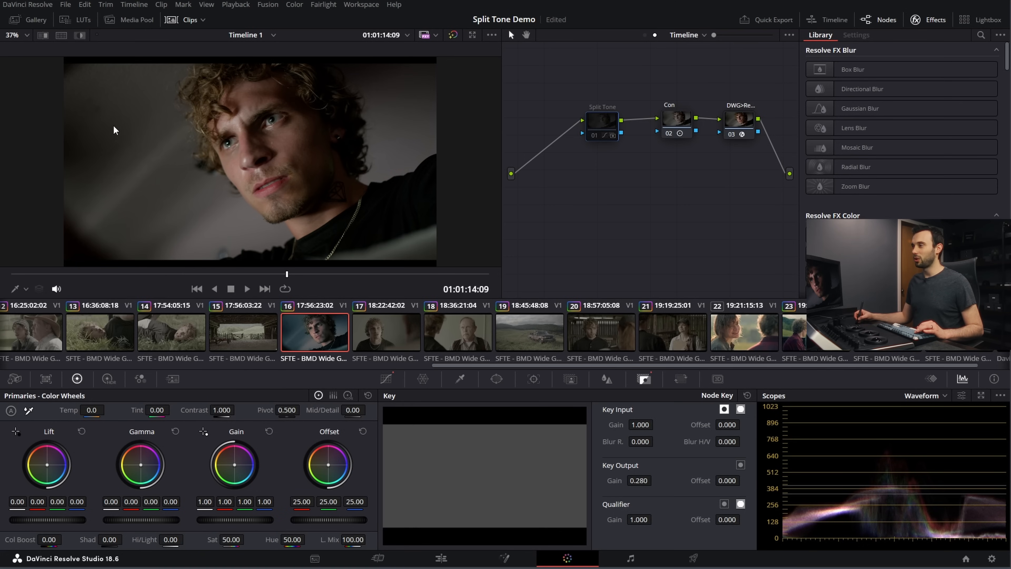
key(ctrl+d)
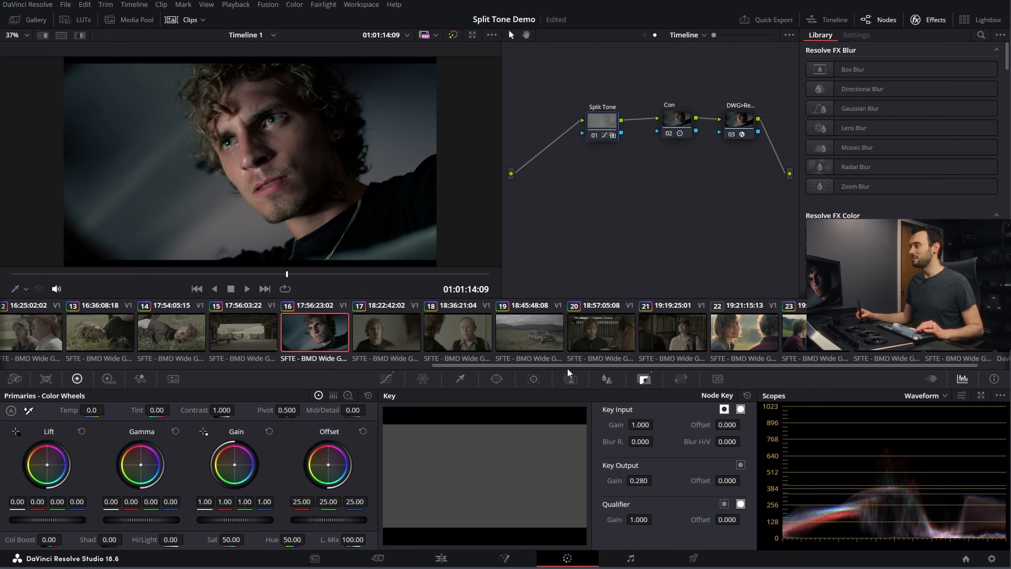
Step: View the split tone on the grass shots in clips 14 and 13
scroll(550, 338, left, 5)
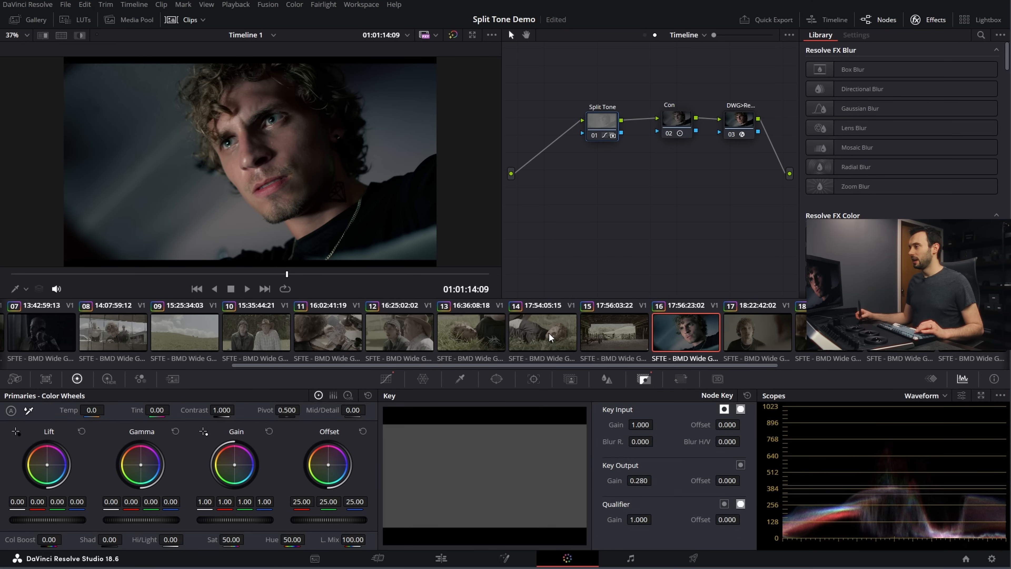
click(549, 338)
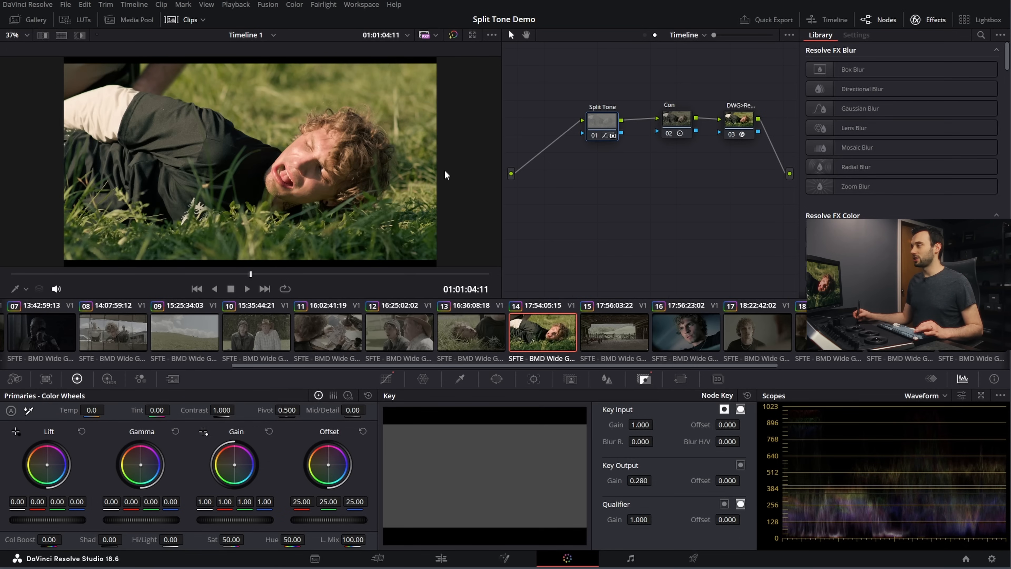
click(485, 340)
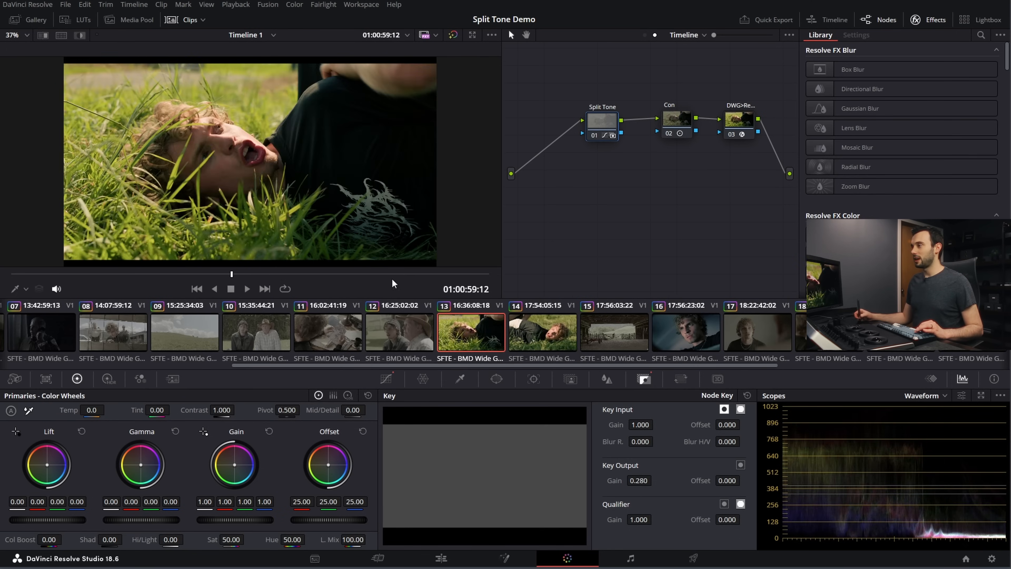
Step: Return to clip 14 and repeatedly compare its skin and grass tones with the Split Tone node off and on
click(541, 325)
key(ctrl+d)
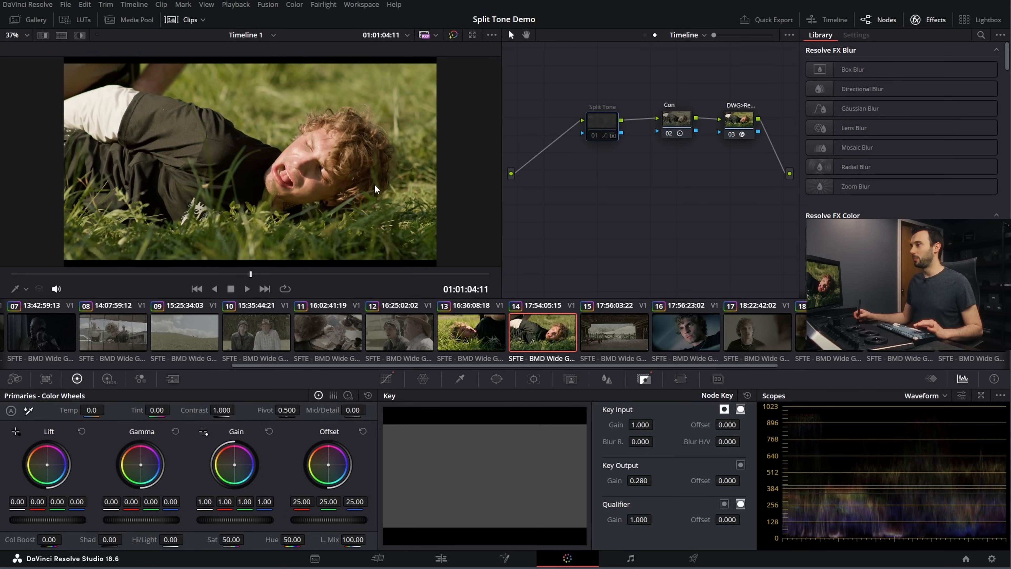
key(ctrl+d)
key(ctrl+d)
key(ctrl+d)
key(ctrl+d)
key(ctrl+d)
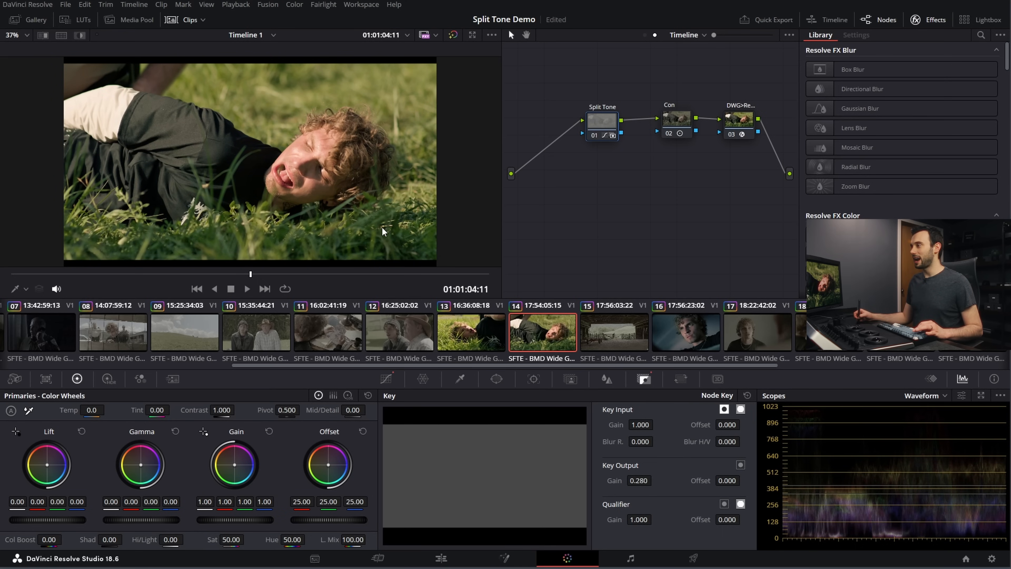
key(ctrl+d)
key(ctrl+d)
key(ctrl+d)
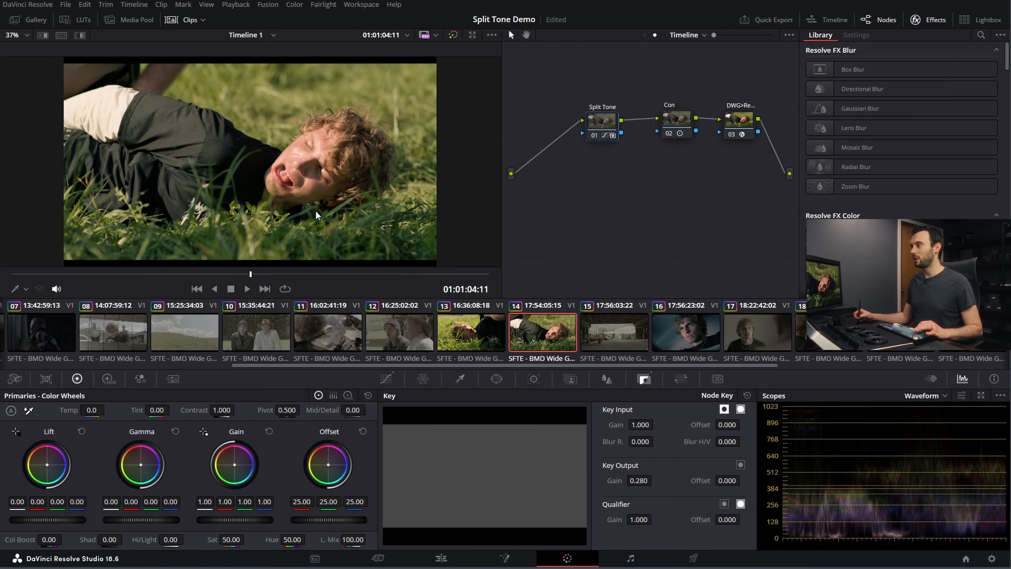
key(ctrl+d)
key(ctrl+d)
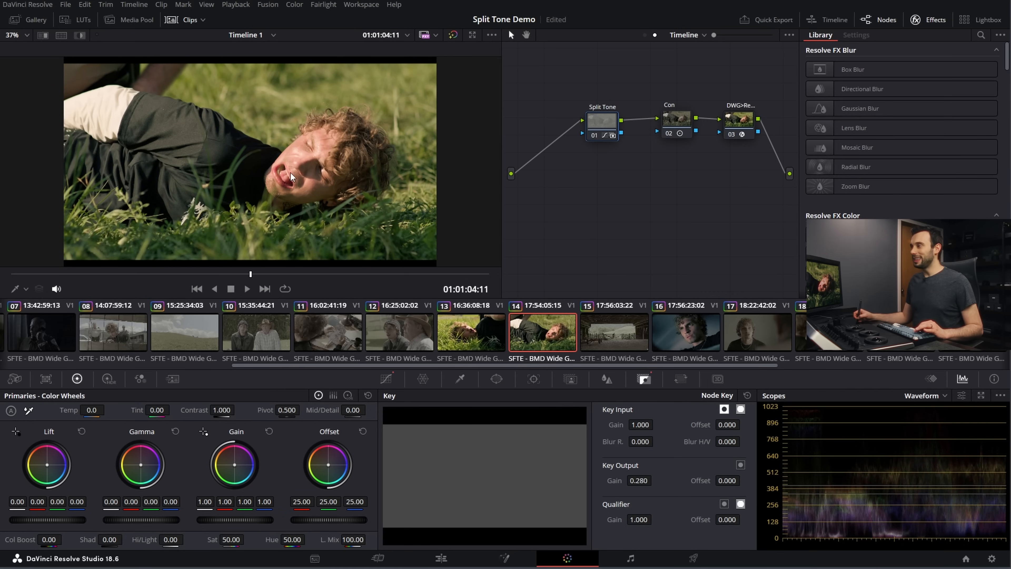
key(ctrl+d)
key(ctrl+d)
key(ctrl+d)
key(ctrl+d)
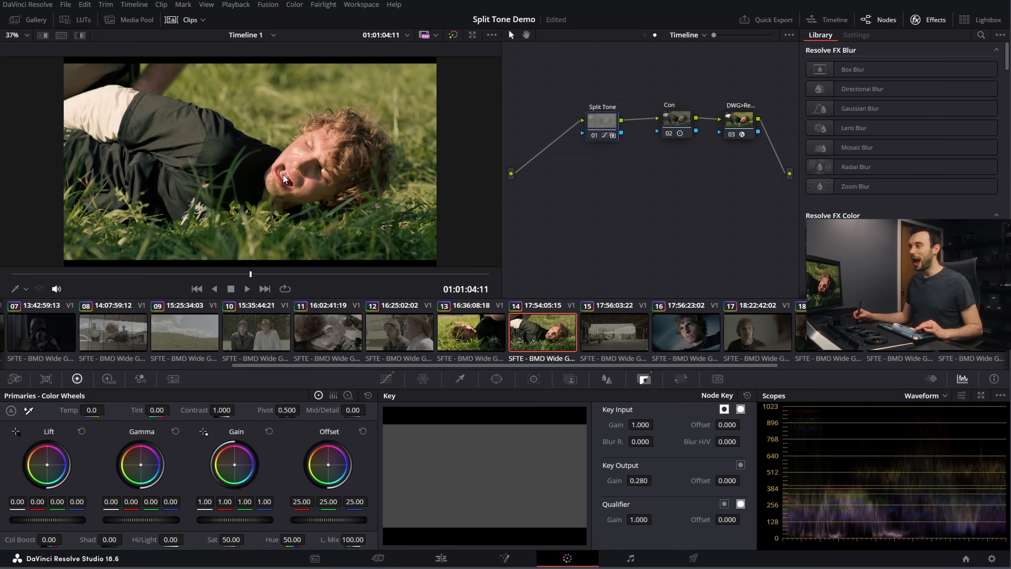
key(ctrl+d)
key(ctrl+d)
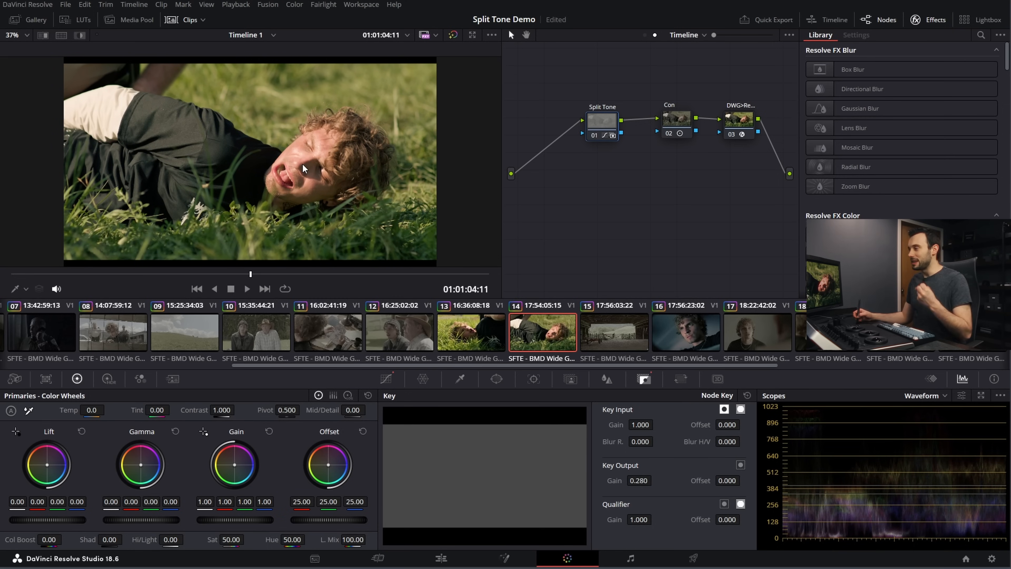
Step: Compare the dark interior shot in clip 5 with the Split Tone node off and on, leaving the node enabled
scroll(405, 353, down, 1)
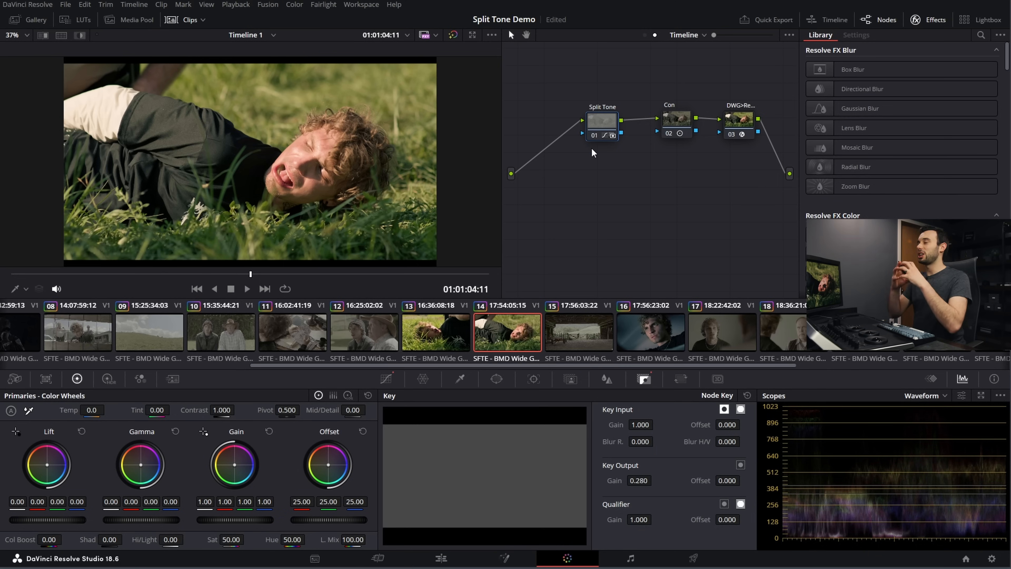
drag(360, 365, 92, 360)
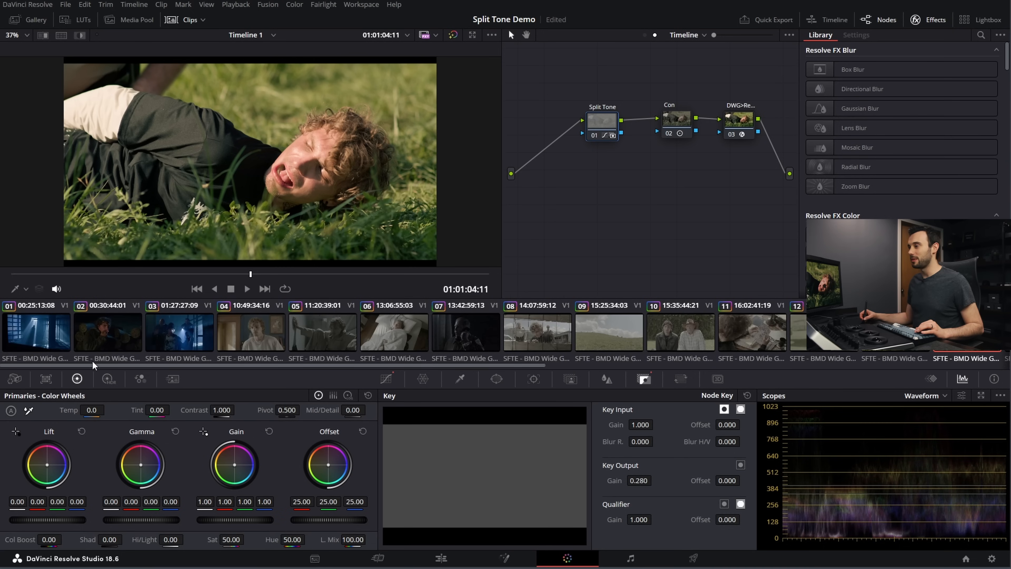
click(319, 333)
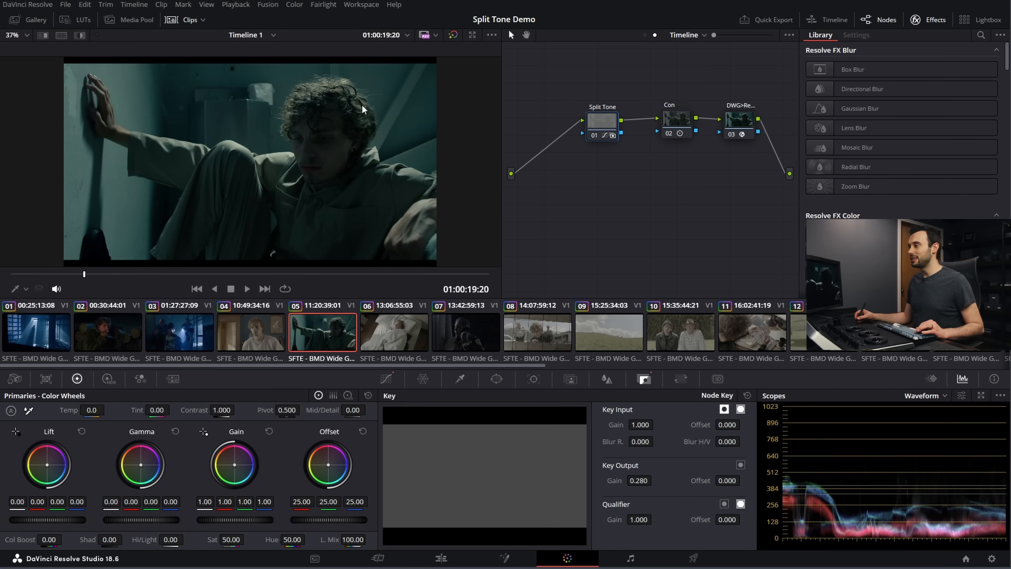
drag(606, 120, 611, 119)
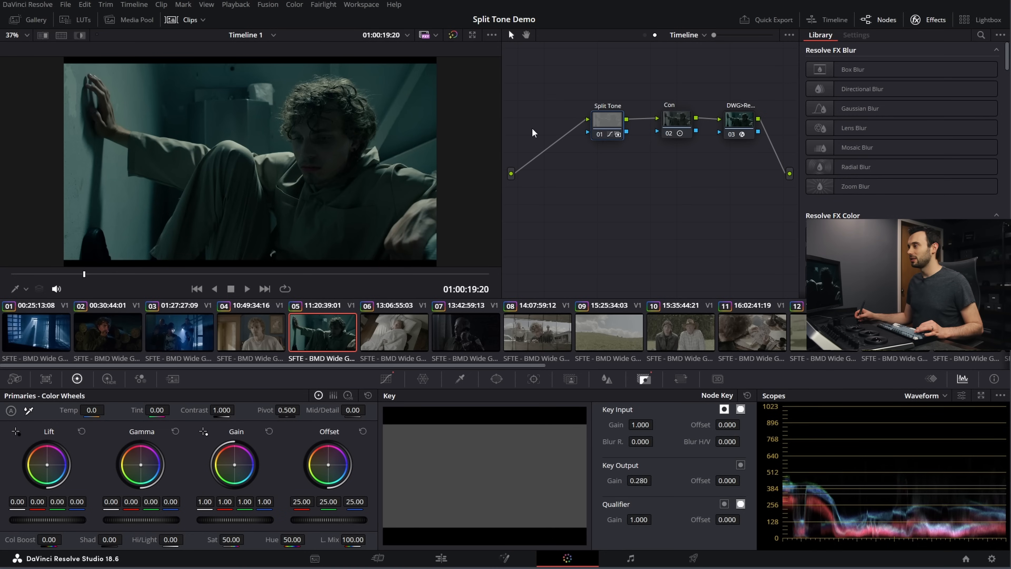
key(ctrl+d)
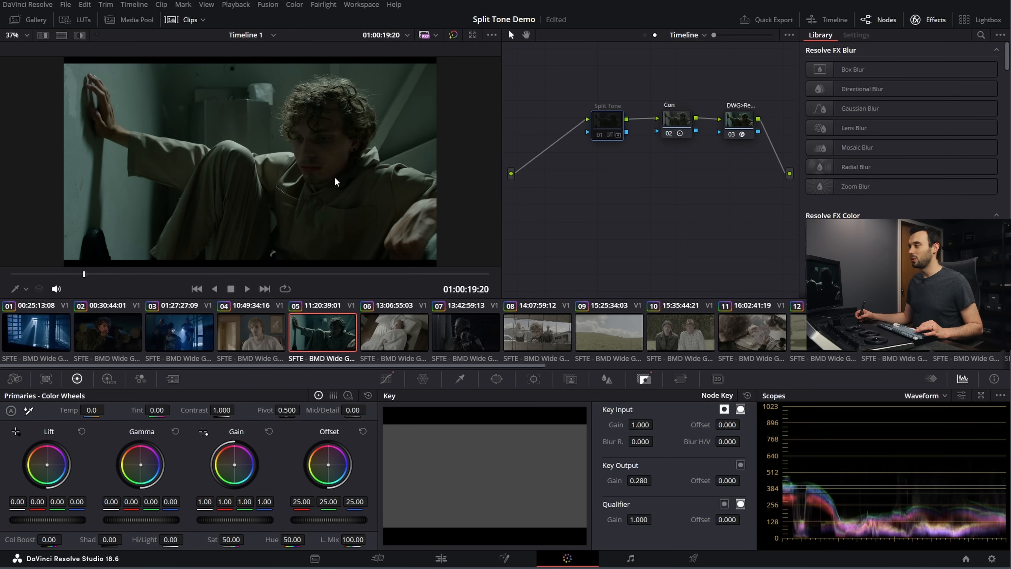
key(ctrl+d)
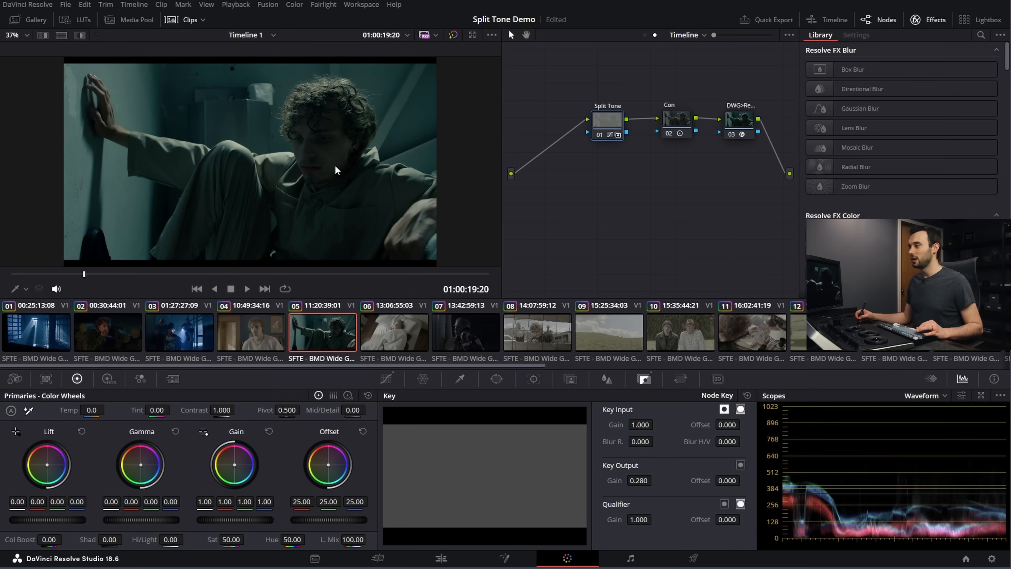
key(ctrl+d)
key(ctrl+d)
key(ctrl+d)
key(ctrl+d)
key(ctrl+d)
key(ctrl+d)
key(ctrl+d)
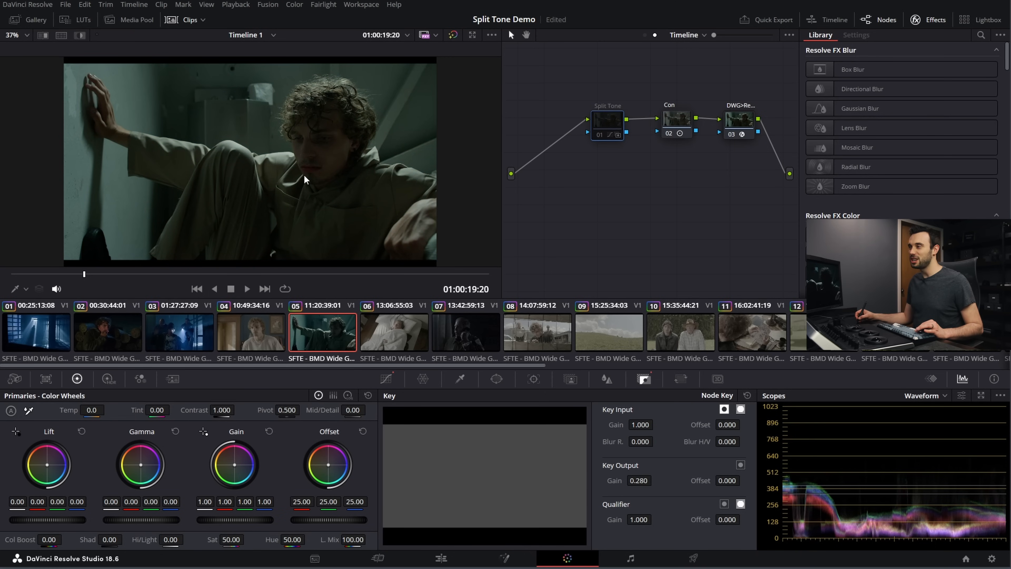
key(ctrl+d)
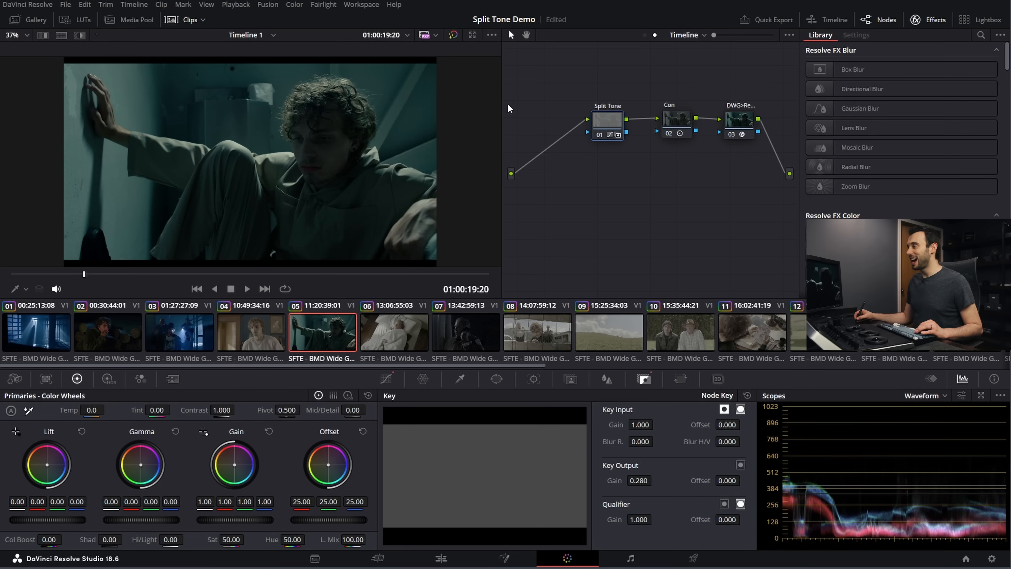
drag(459, 368, 434, 368)
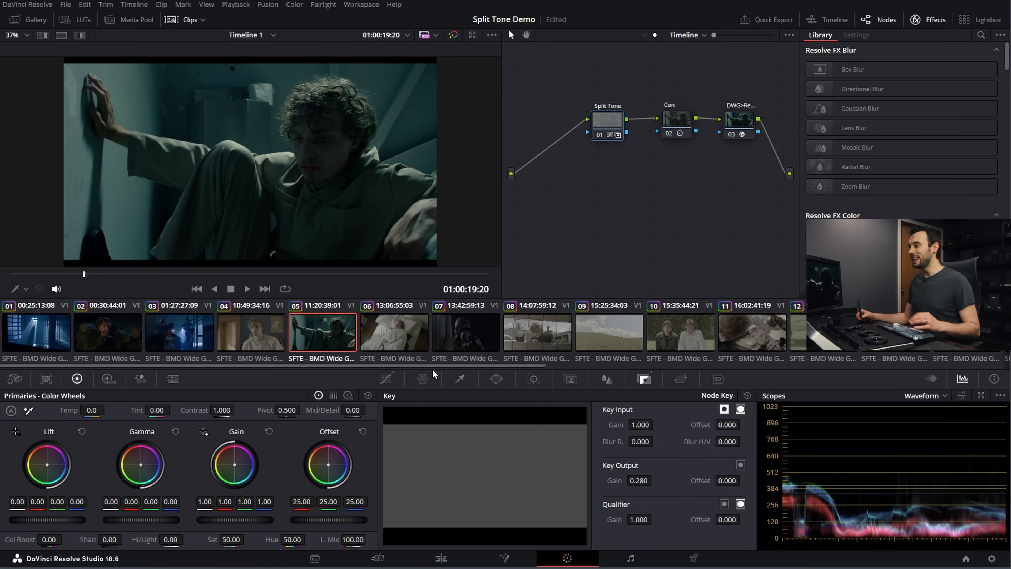
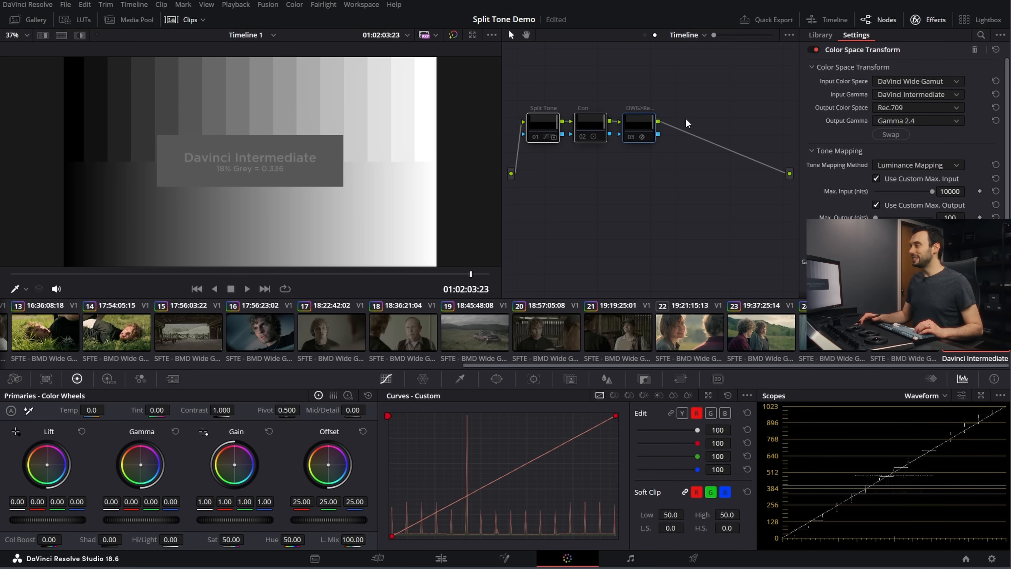
Step: Apply the Rec709 Kodak 2383 D65 film look LUT to node 04 and inspect its channel curves on the enlarged waveform
click(80, 19)
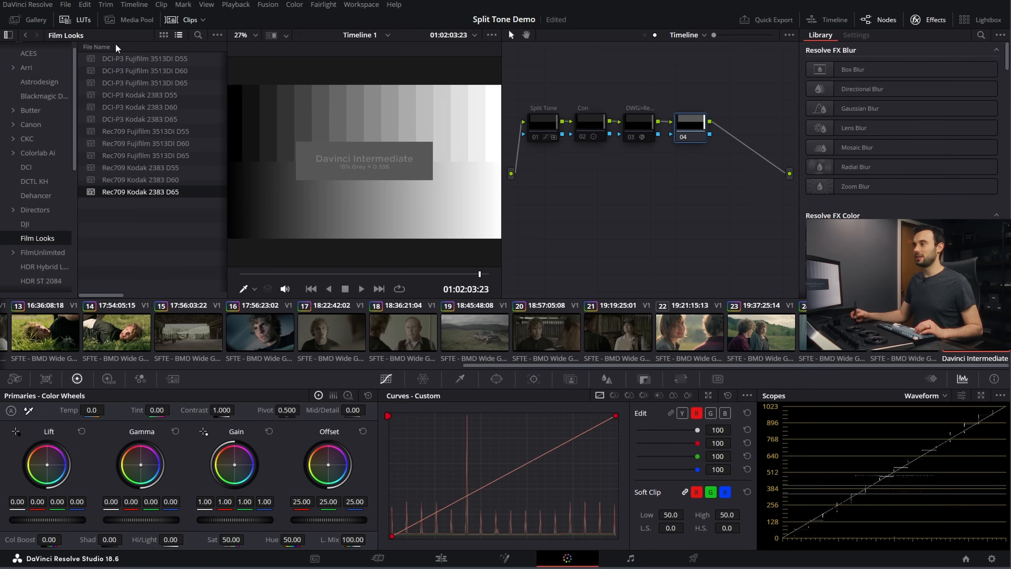
drag(140, 191, 689, 140)
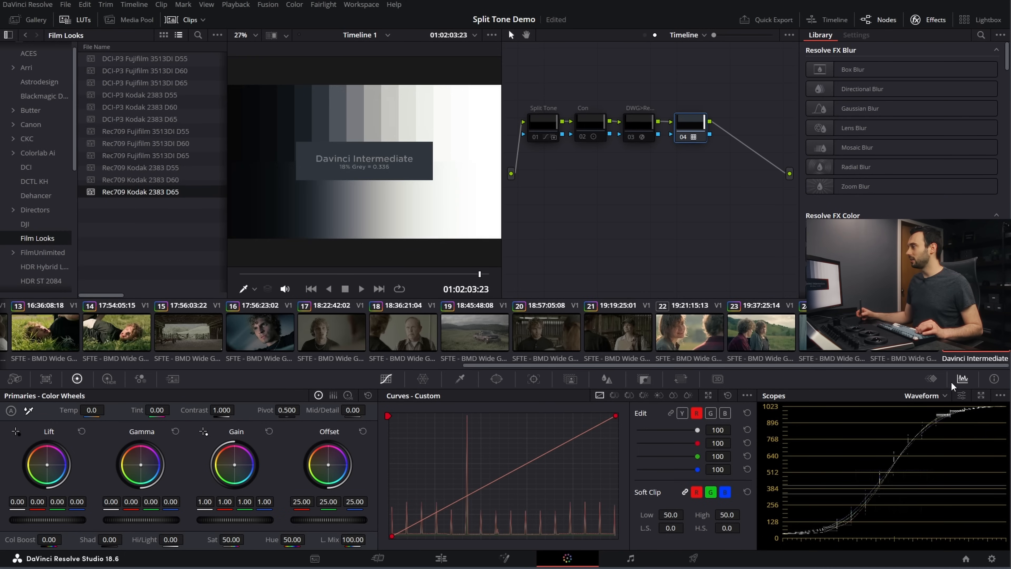
click(980, 395)
drag(464, 44, 363, 52)
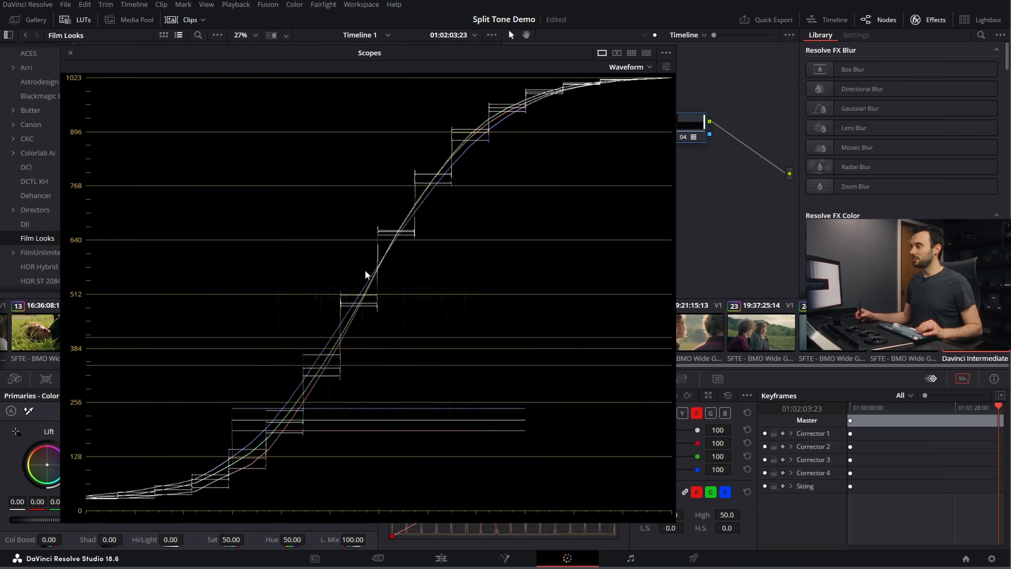
click(70, 53)
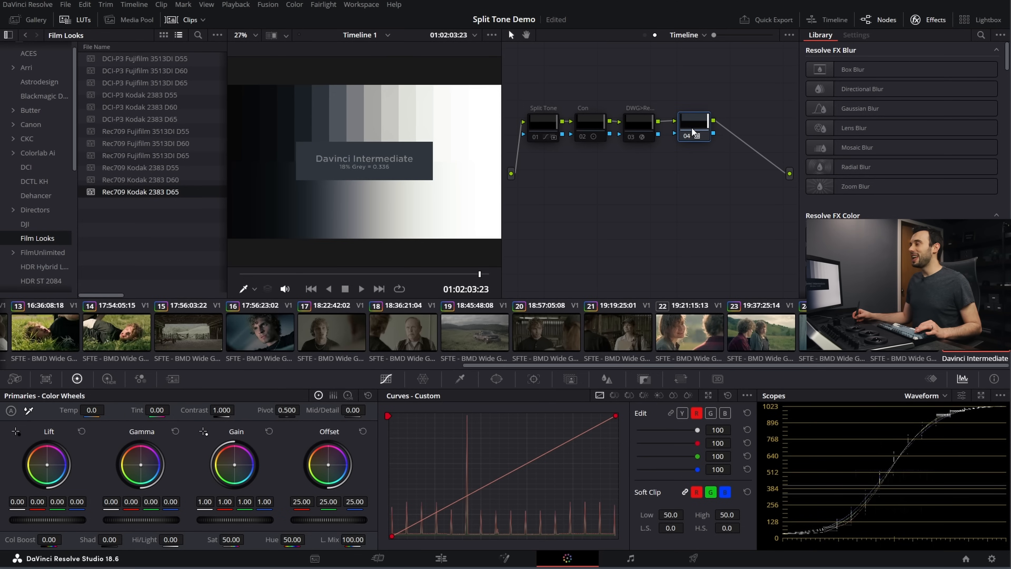
Step: Disable the film look LUT node and re-enable the Split Tone, contrast and color space transform nodes
click(694, 130)
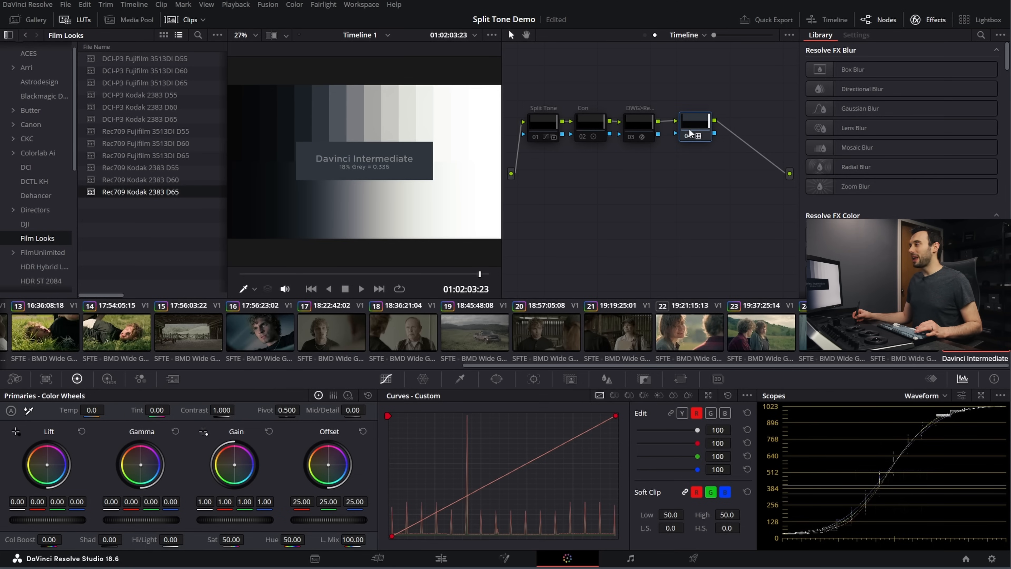
key(ctrl+d)
click(636, 132)
drag(662, 98, 527, 150)
key(ctrl+d)
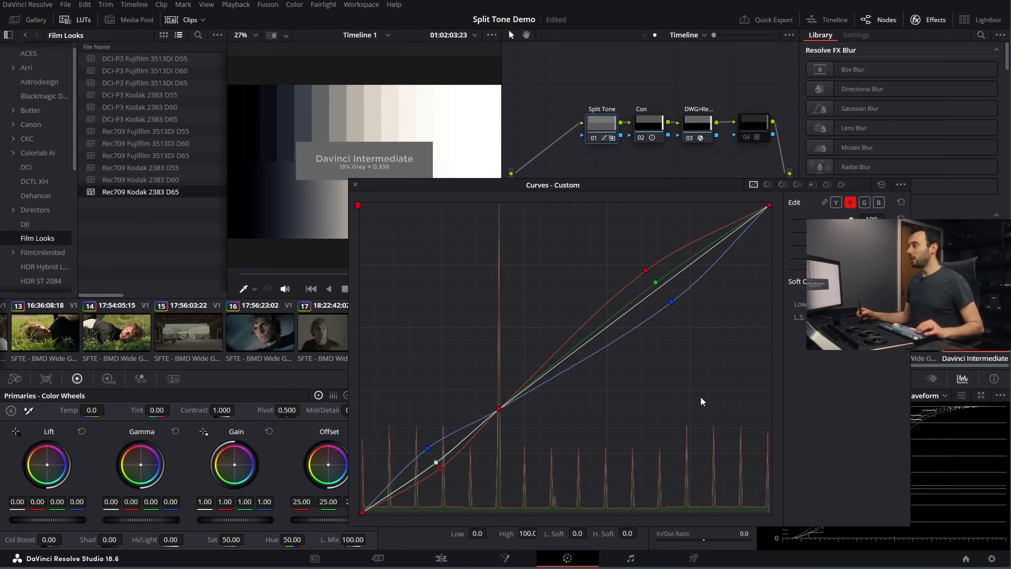
Step: Add a control point just above and just below the 18% grey anchor on the Split Tone node's red curve
drag(636, 187, 516, 91)
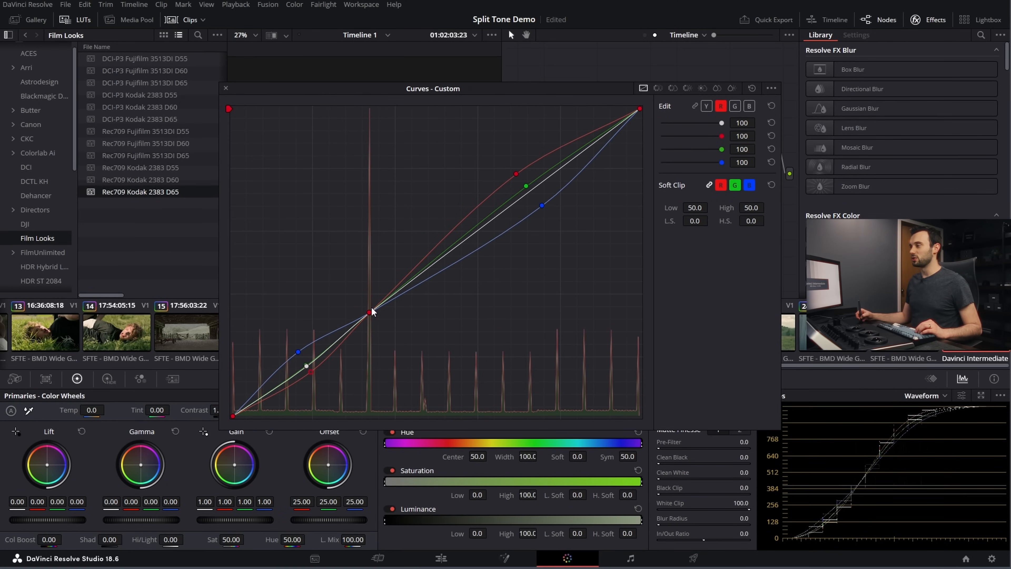
click(352, 330)
drag(352, 330, 381, 306)
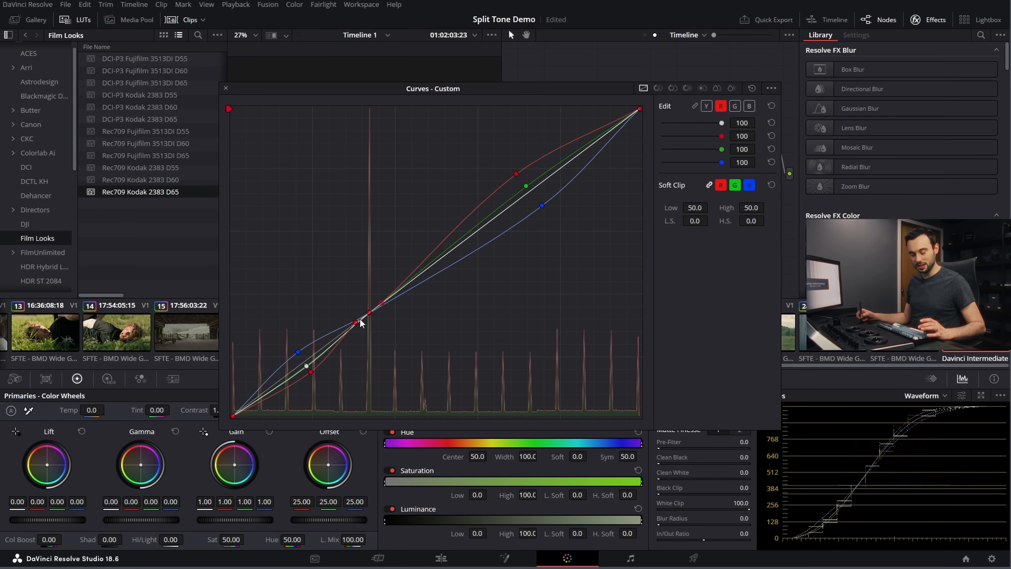
mouse_move(387, 305)
mouse_down()
mouse_move(418, 269)
mouse_move(426, 266)
mouse_move(401, 287)
mouse_move(442, 264)
mouse_move(382, 305)
mouse_up()
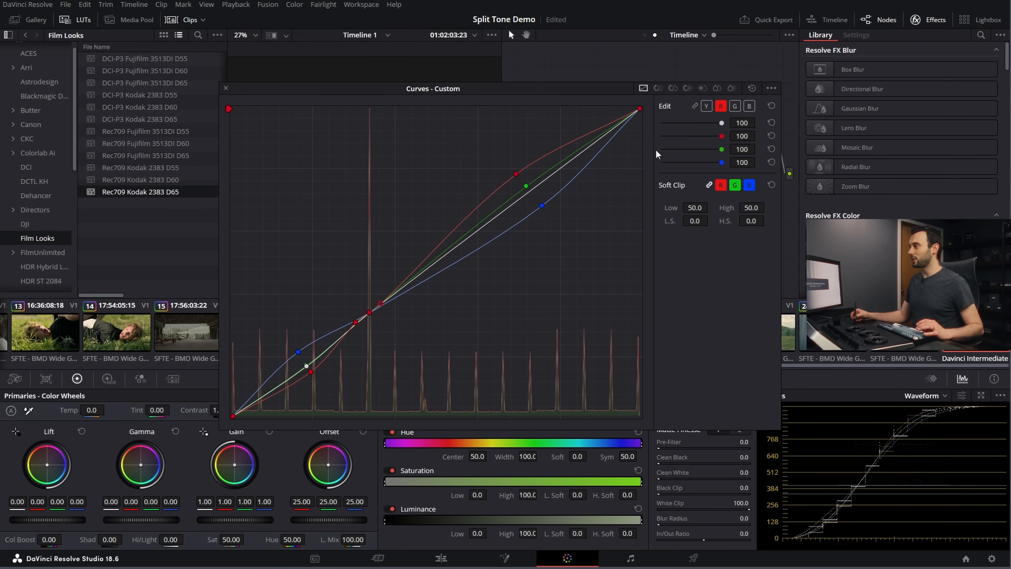
Step: Add matching control points on both sides of the 18% grey anchor on the green and blue curves
click(734, 107)
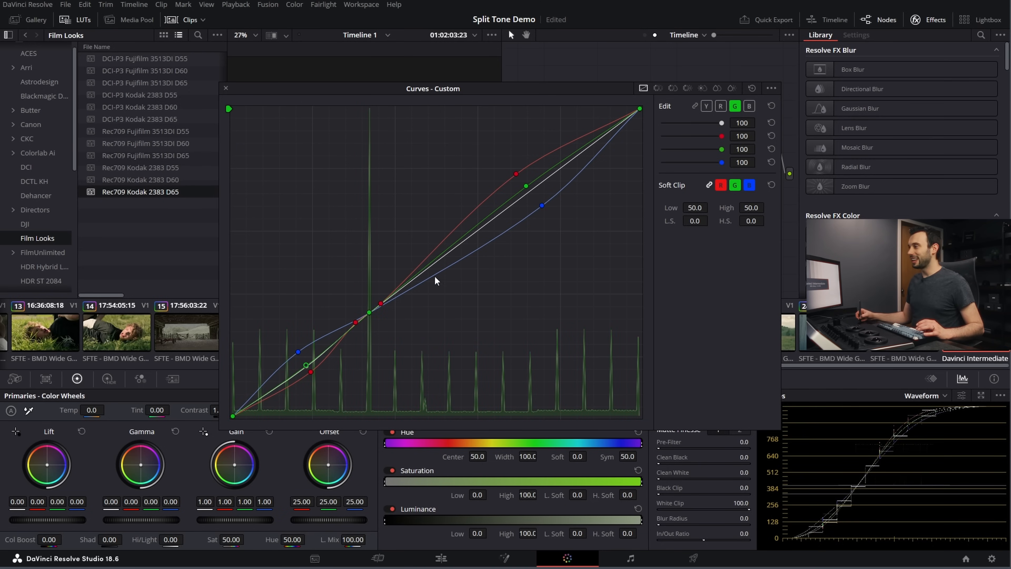
click(382, 304)
click(350, 325)
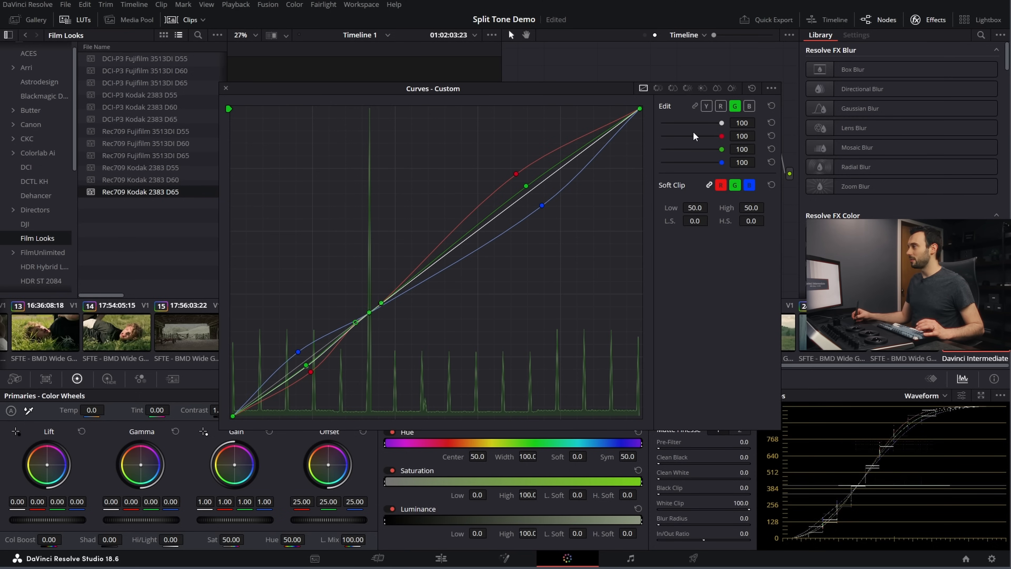
click(749, 106)
click(379, 305)
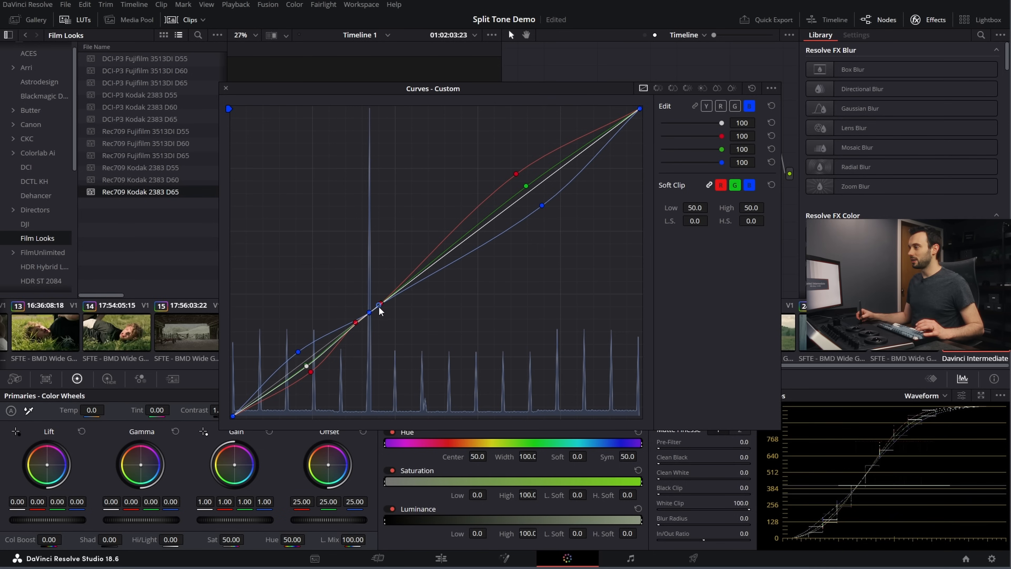
click(355, 322)
click(226, 88)
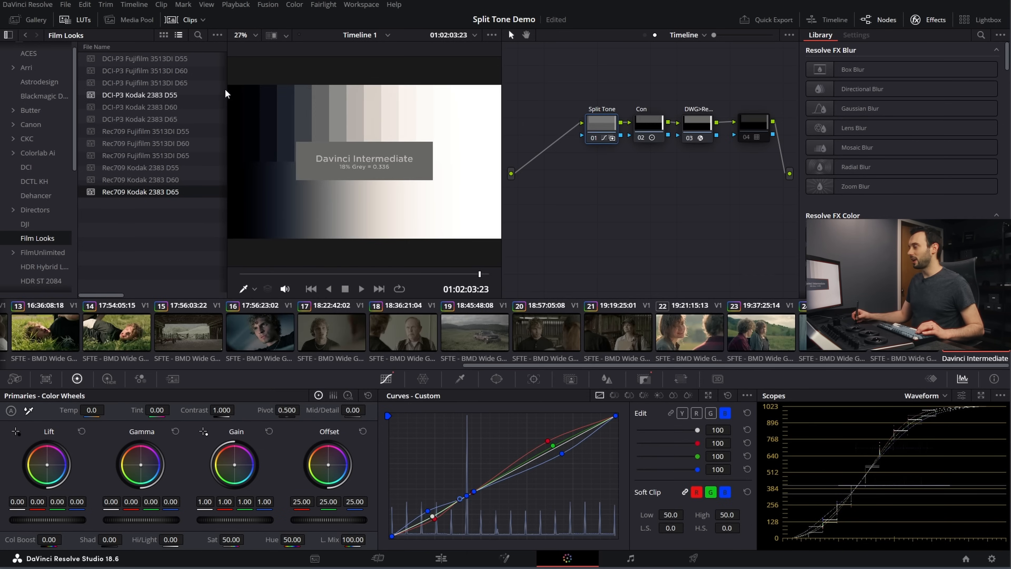
Step: Examine the red, green and blue separation around 18% grey on the enlarged waveform, and close the scopes window and LUT browser
click(981, 396)
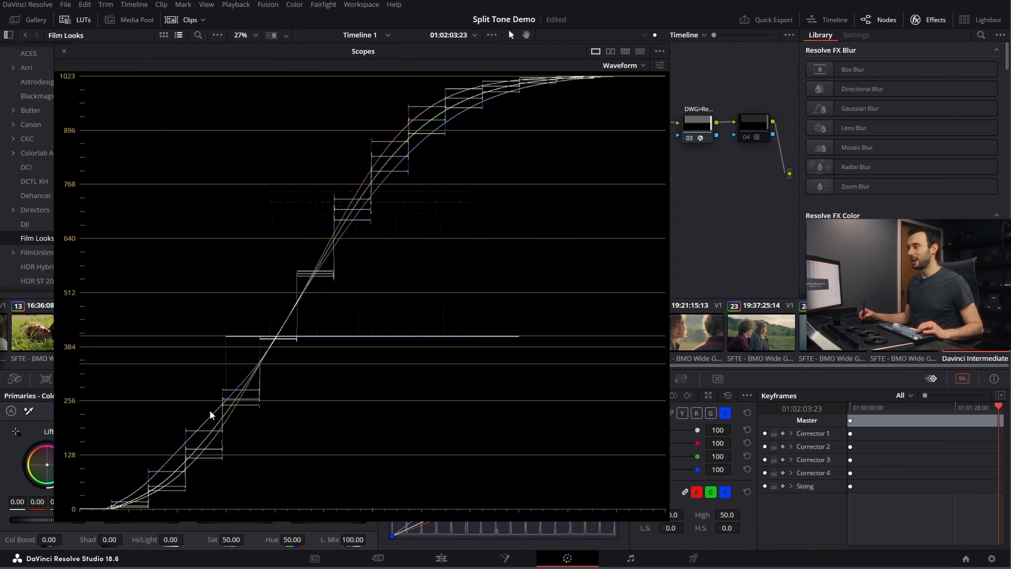
drag(309, 53, 643, 55)
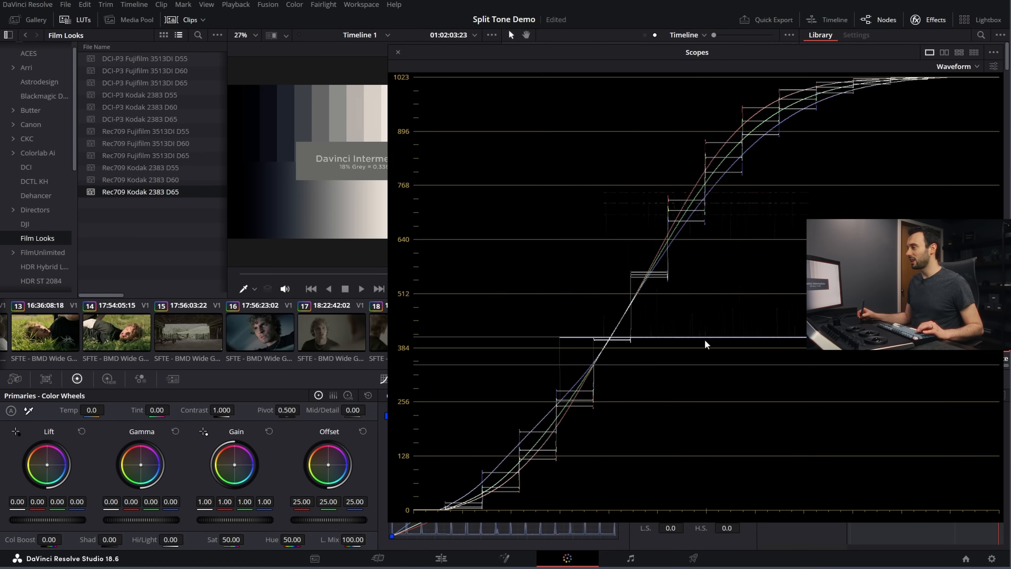
drag(687, 53, 475, 69)
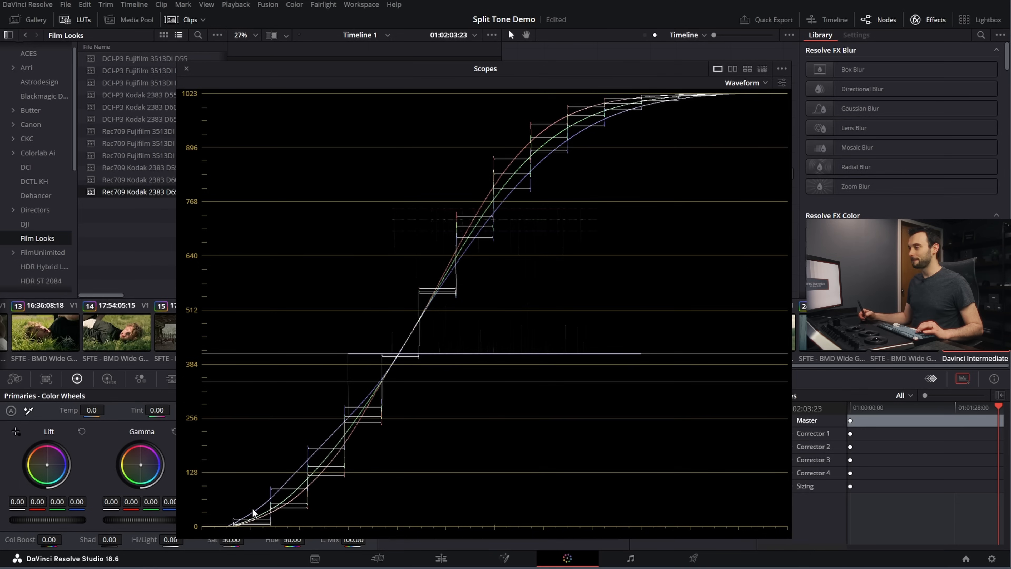
drag(186, 68, 187, 68)
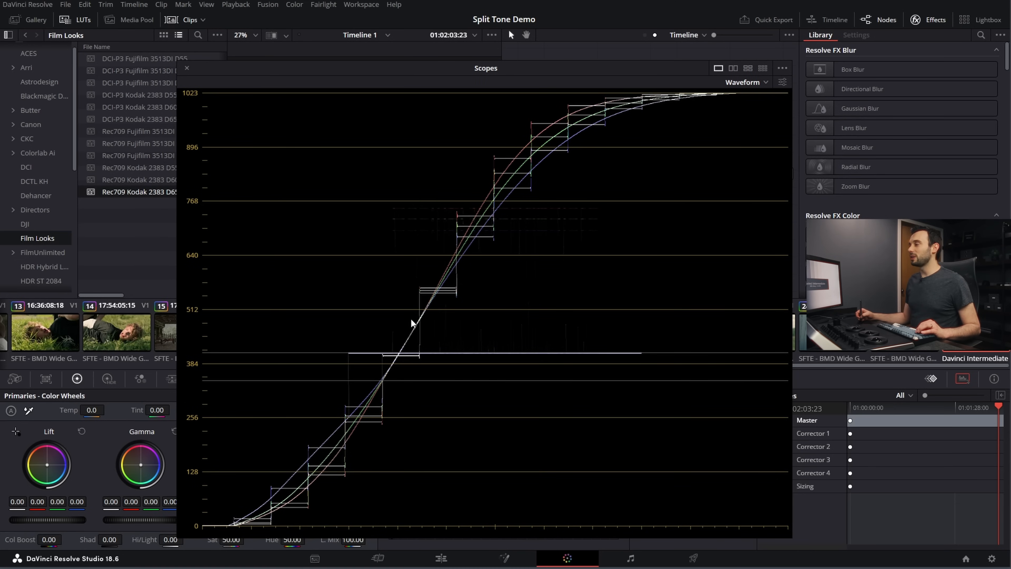
drag(488, 77, 481, 54)
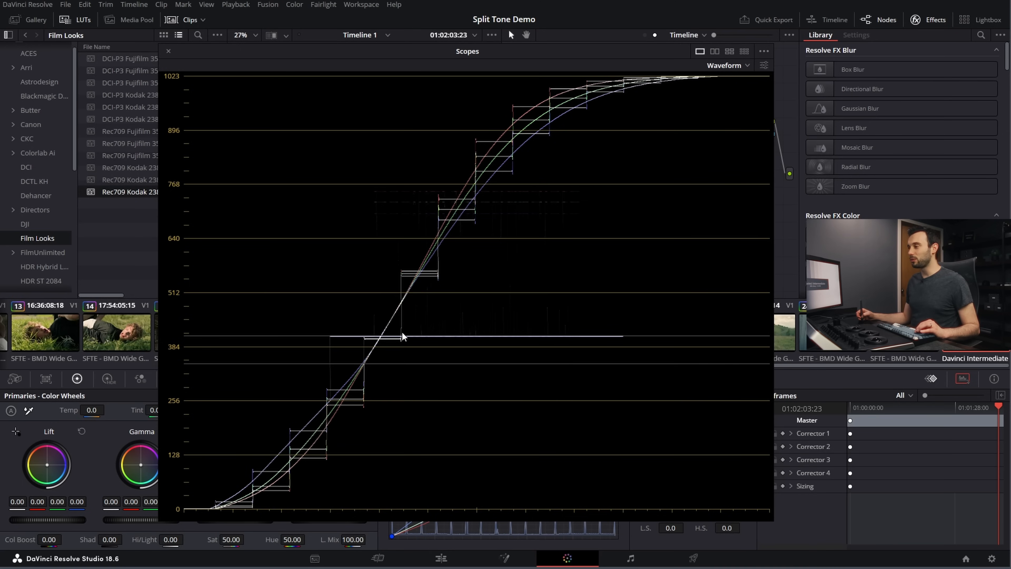
drag(238, 54, 268, 99)
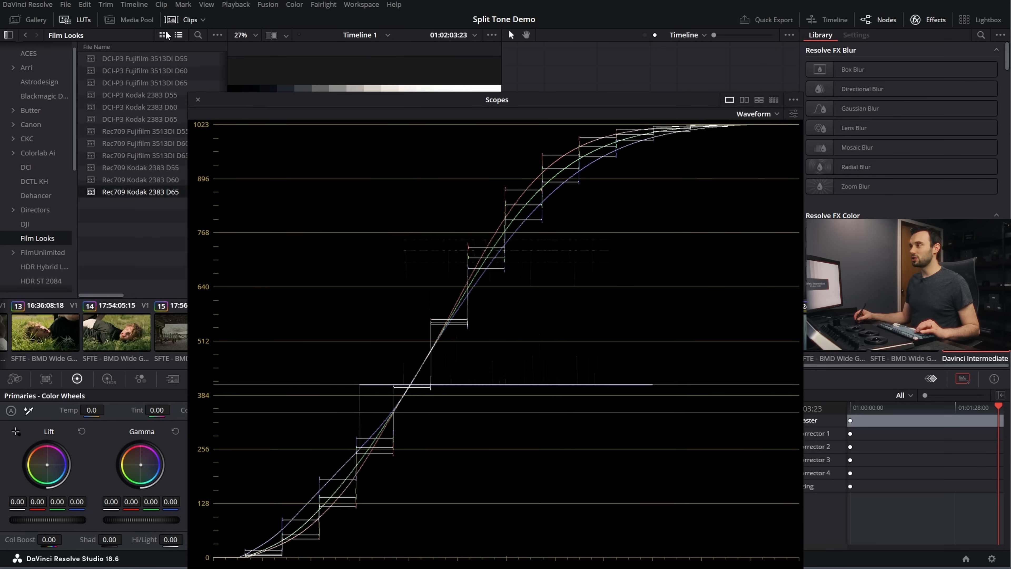
click(199, 99)
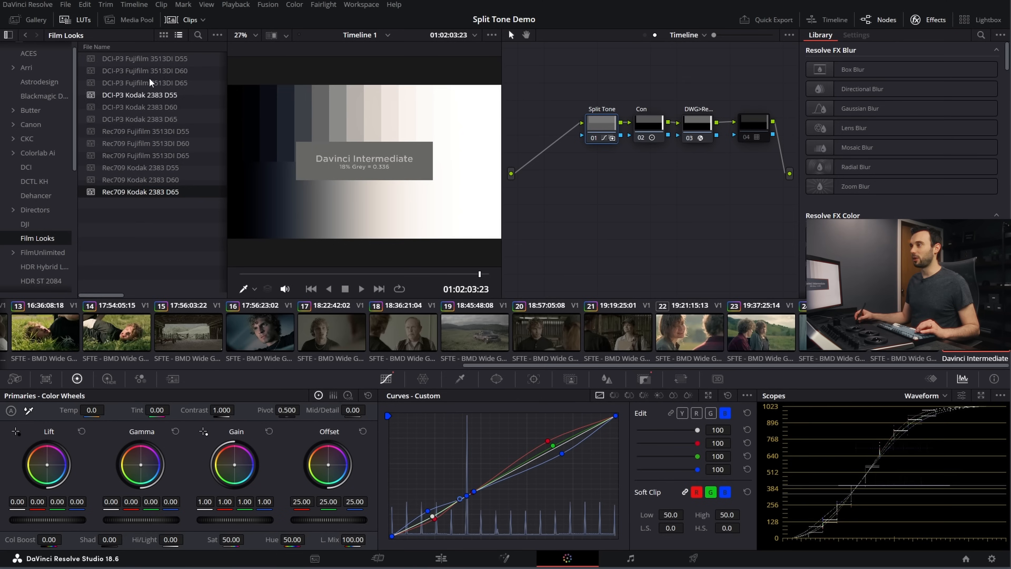
click(83, 22)
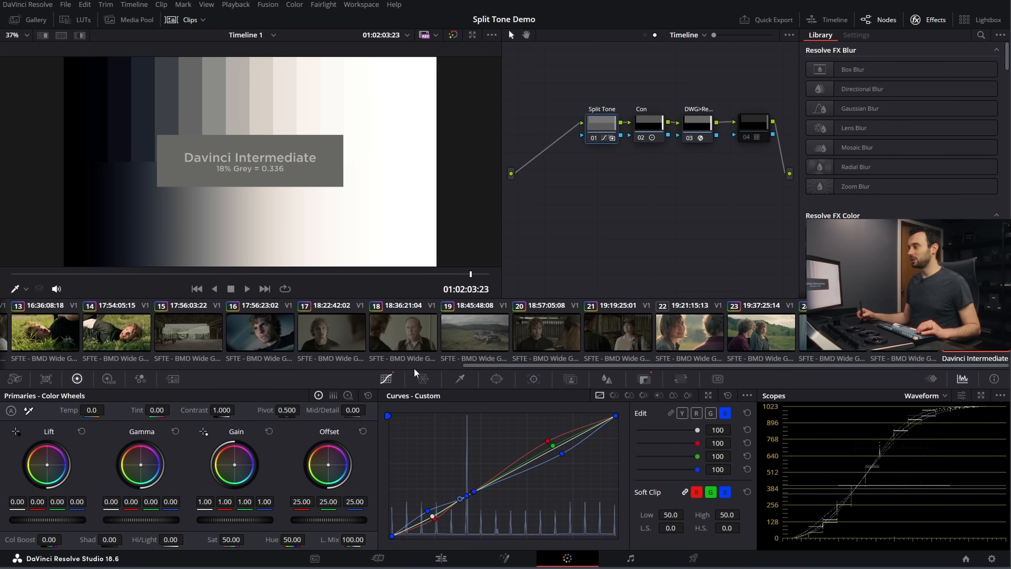
Step: Add a new node before the Split Tone node and set its key output gain to 0.3
mouse_move(497, 366)
mouse_down()
mouse_move(425, 367)
mouse_move(496, 366)
mouse_up()
key(shift+s)
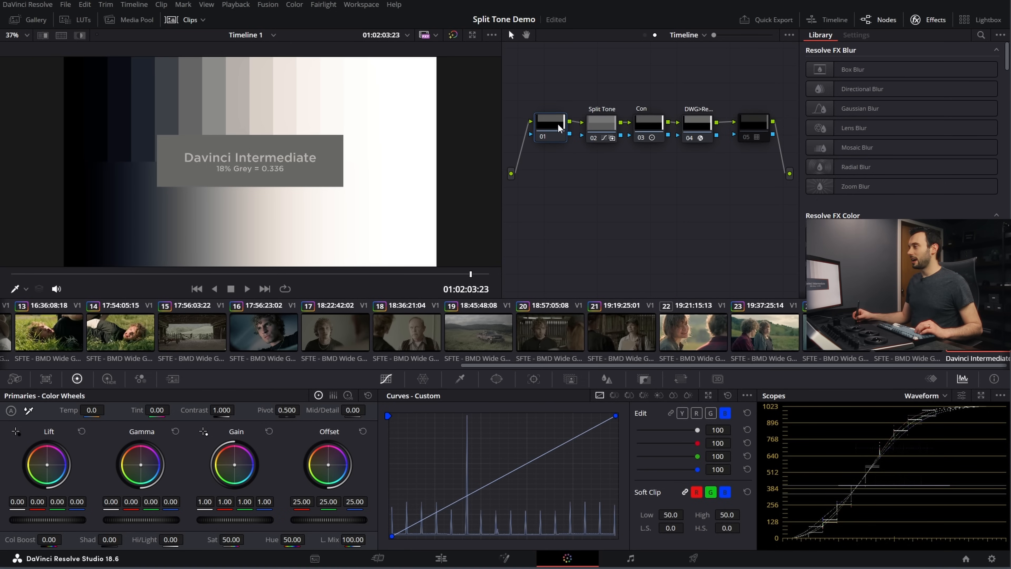
click(643, 378)
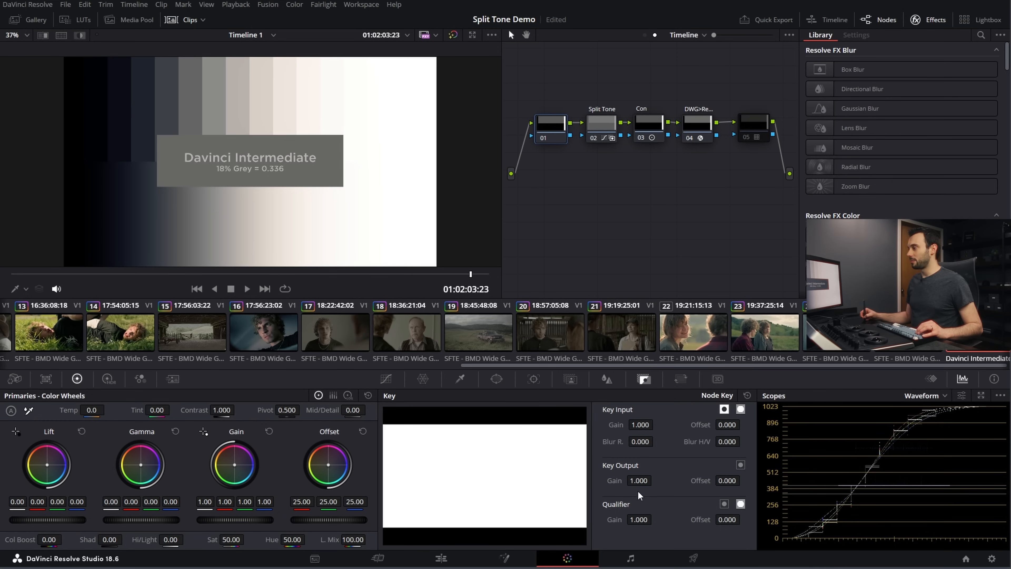
double_click(639, 480)
text(.3)
key(Return)
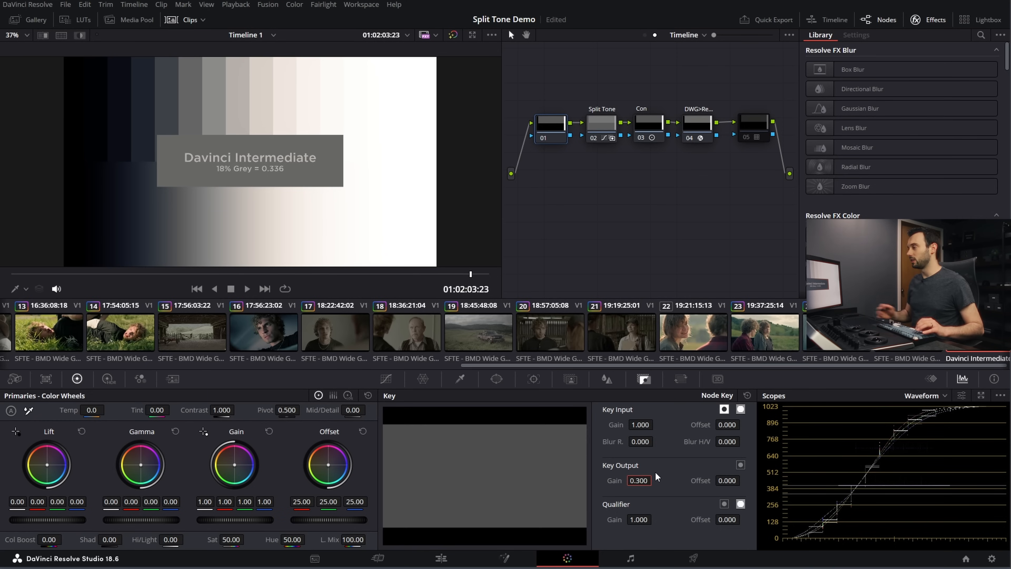
Step: Try shifting the new node's Gain balance towards blue while watching the enlarged waveform, resetting it between attempts
click(982, 395)
drag(599, 71, 656, 25)
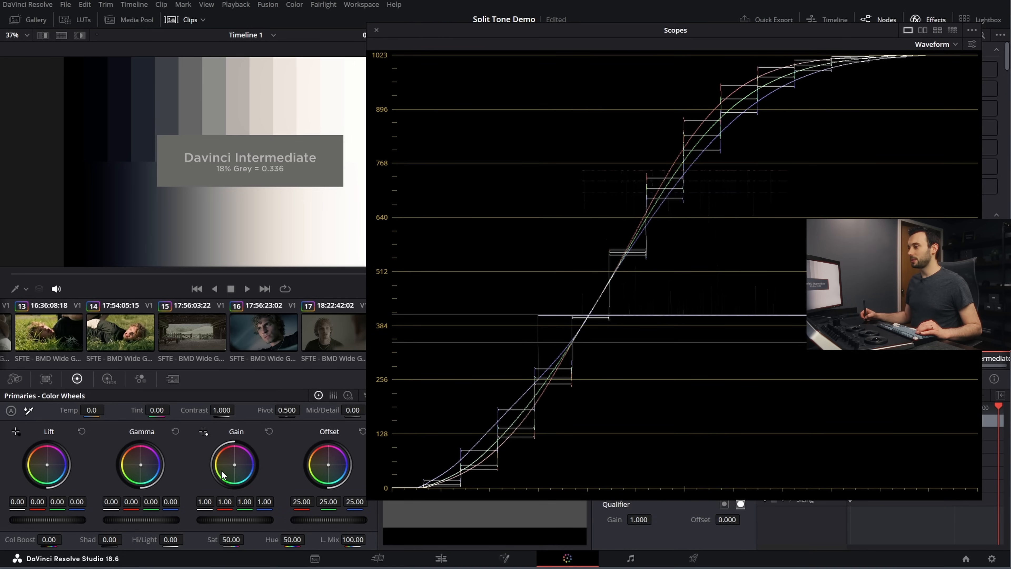
drag(235, 465, 241, 471)
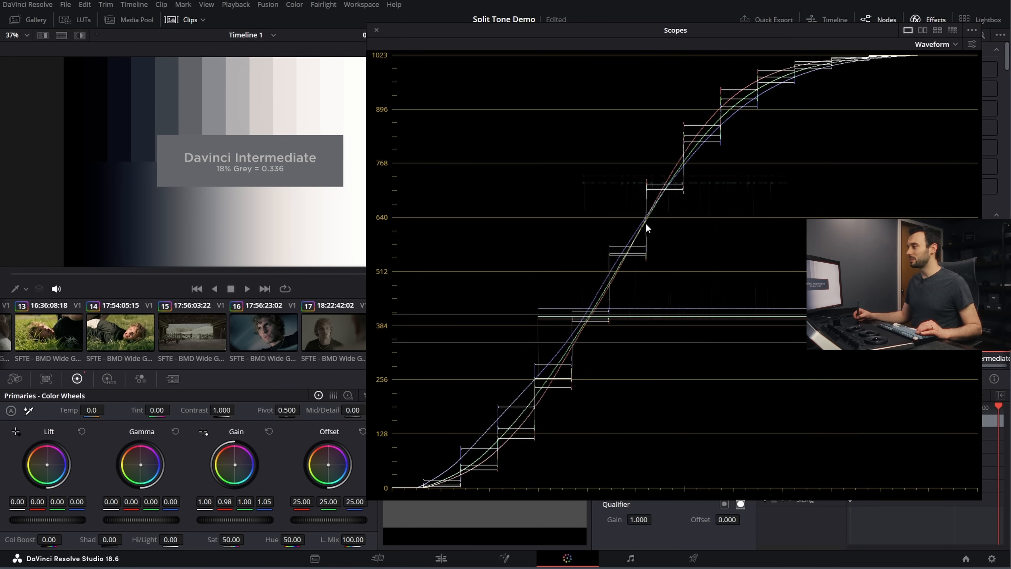
click(269, 431)
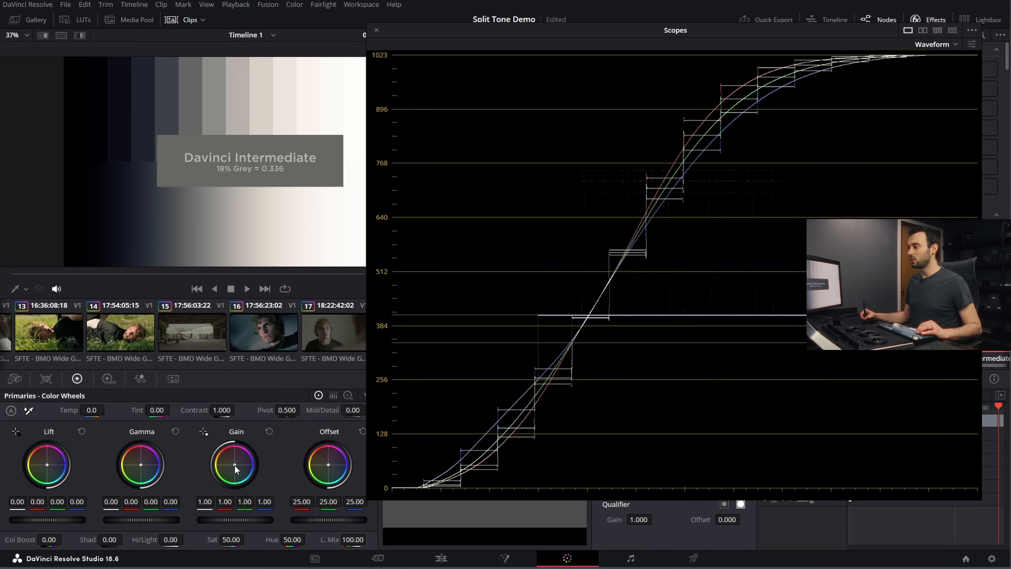
drag(235, 466, 247, 467)
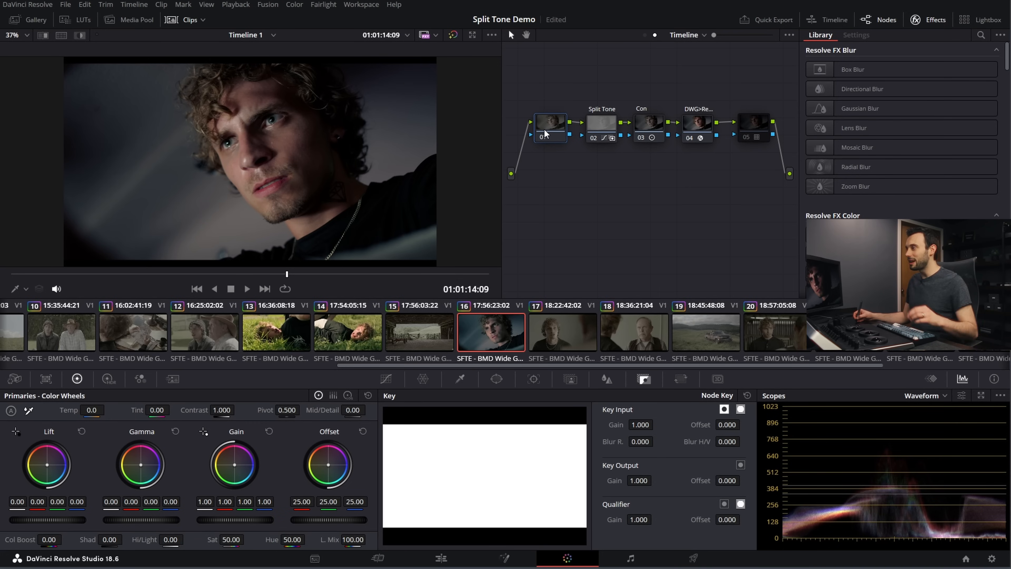
Step: On clip 16, set the key output gain of node 01 to 0.25
drag(551, 131, 552, 136)
double_click(645, 481)
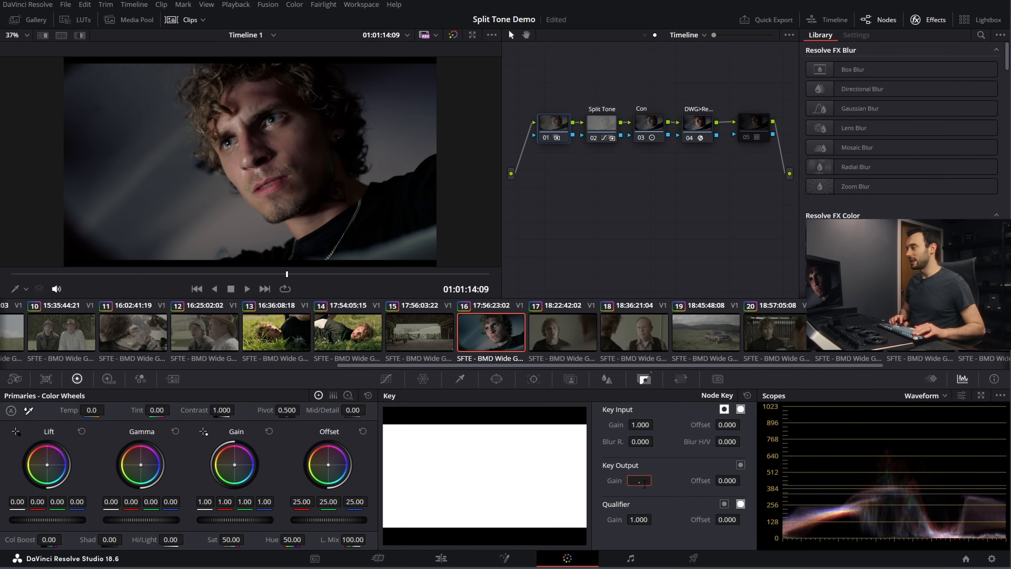
text(0.25)
key(Return)
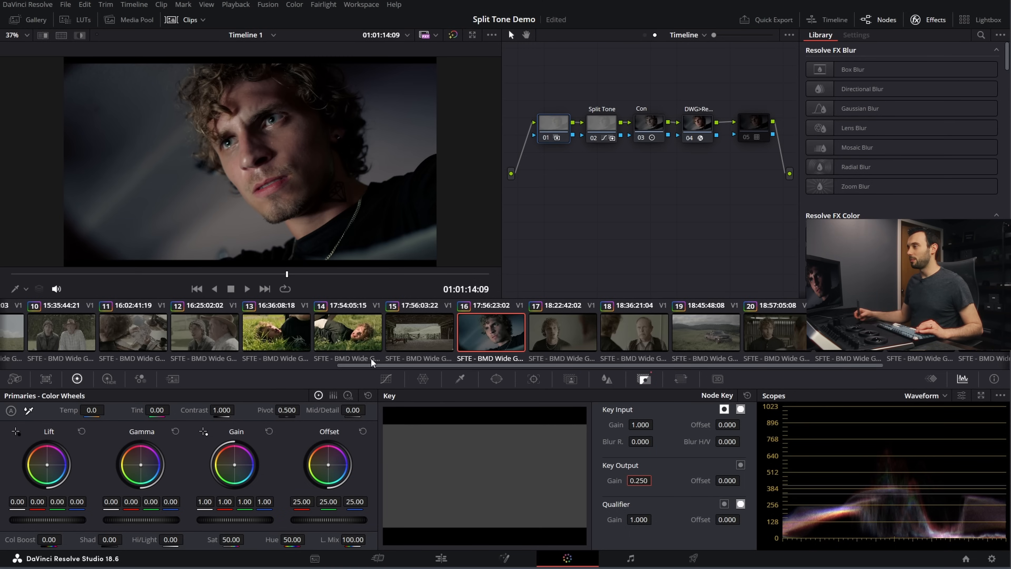
Step: Try a cooler Gain balance on node 01 with red 0.89, green 1.02 and blue 1.13, and reset the Gain
drag(247, 470, 235, 466)
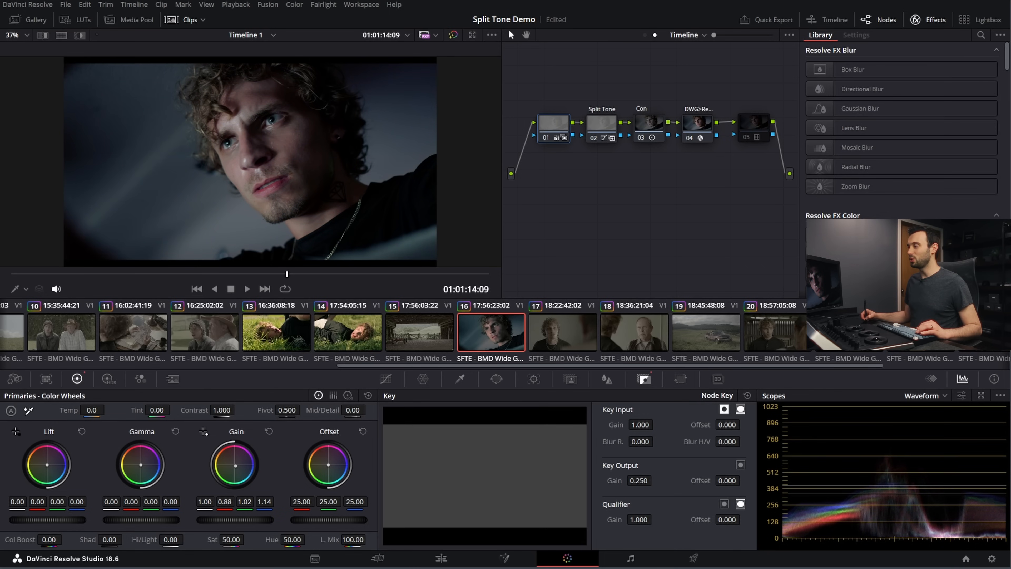
drag(236, 466, 235, 465)
drag(554, 91, 612, 140)
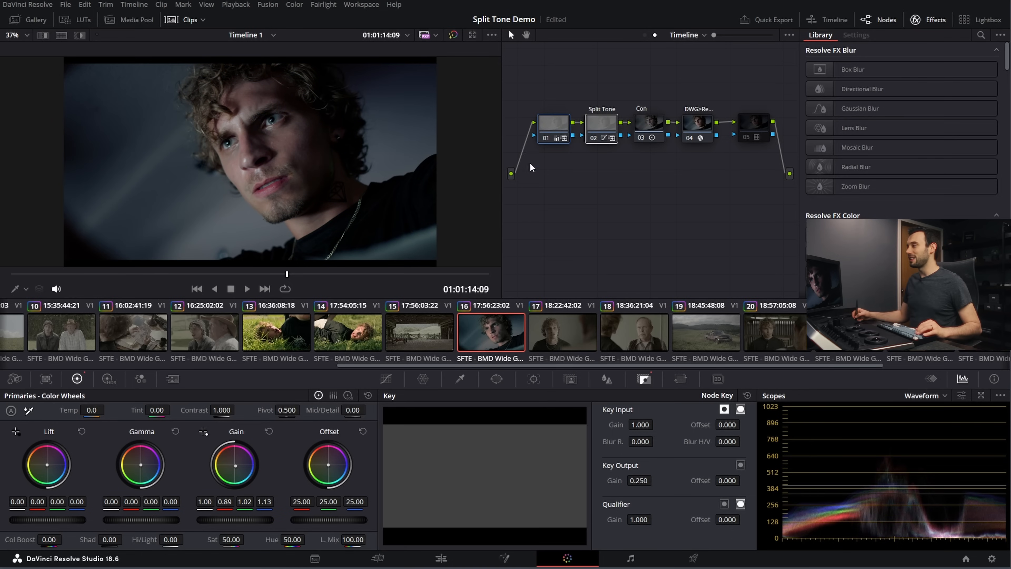
click(556, 134)
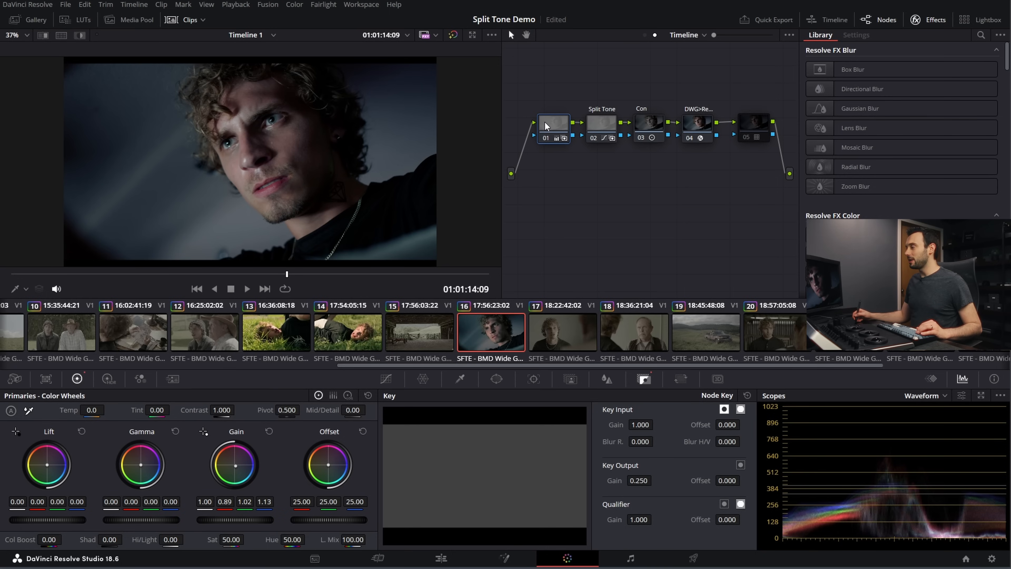
click(269, 431)
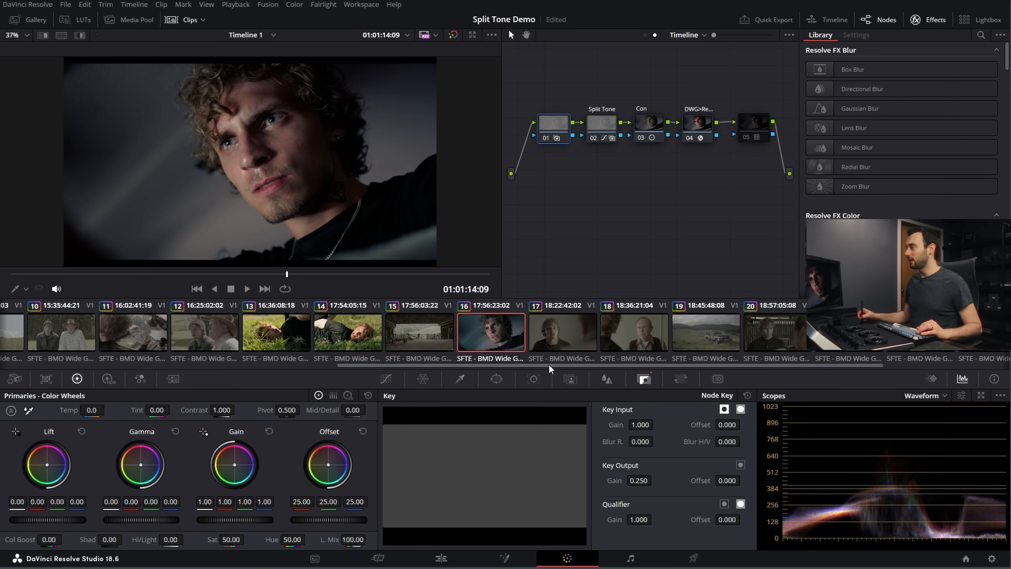
Step: On clip 23, warm node 01's Gain balance to about red 1.07, green 0.99 and blue 0.93
drag(549, 365, 758, 355)
click(770, 337)
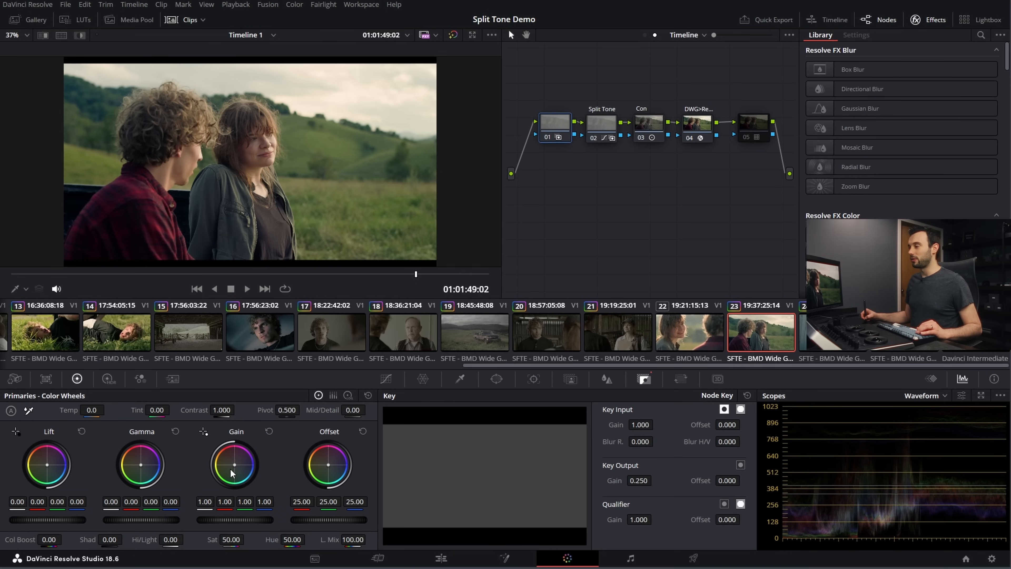
drag(235, 462, 232, 463)
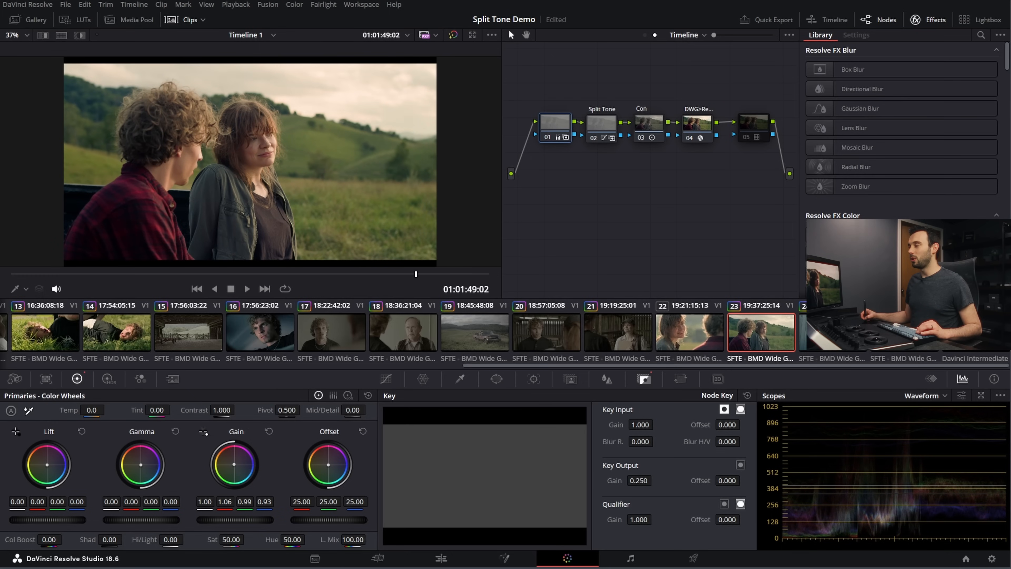
Step: Toggle the Split Tone node off and on to compare its effect over the warm balance, and reselect node 01
click(602, 134)
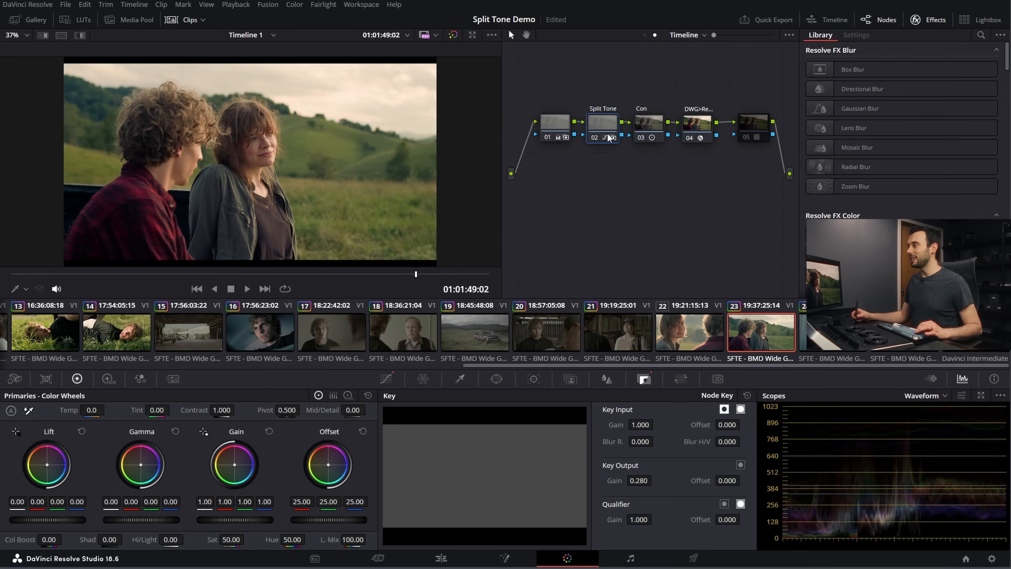
key(ctrl+d)
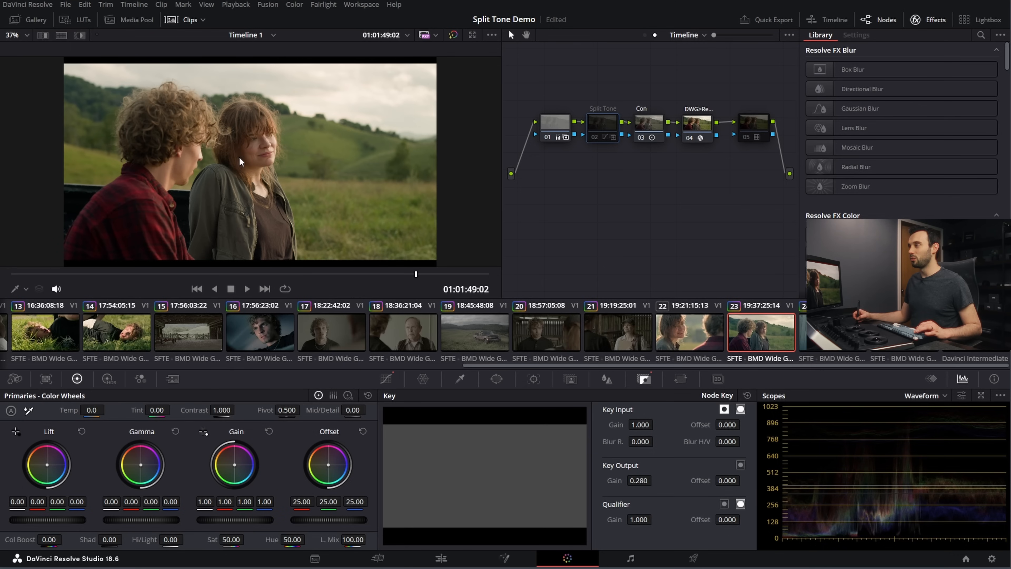
key(ctrl+d)
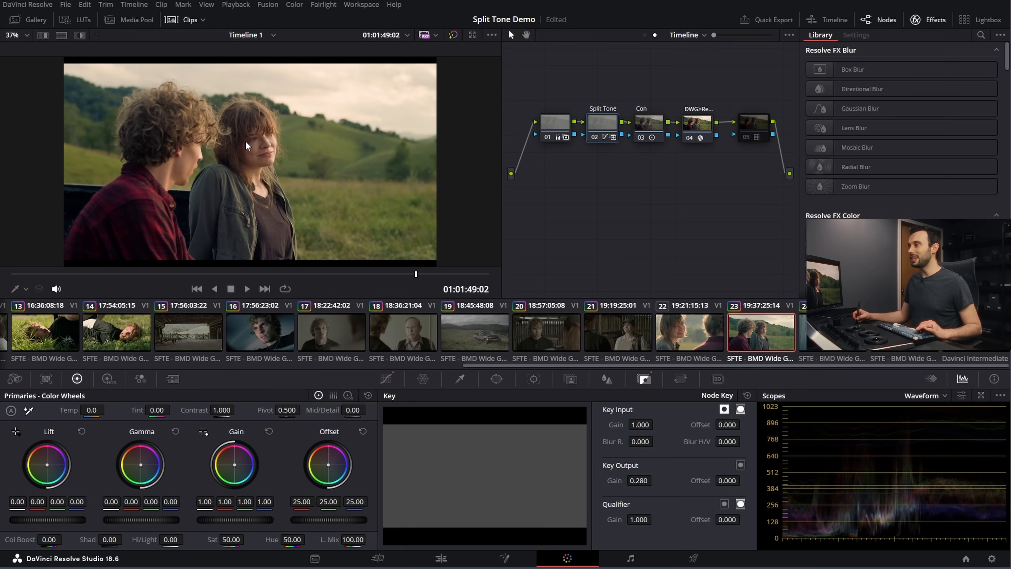
click(555, 127)
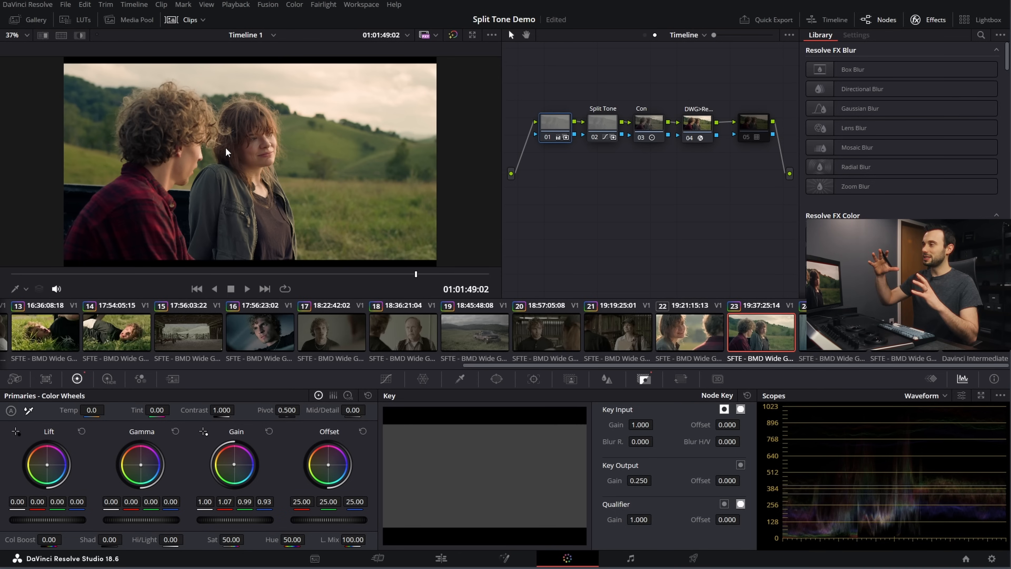
Step: Go to clip 24 and delete the balance node in front of the Split Tone node
key(Down)
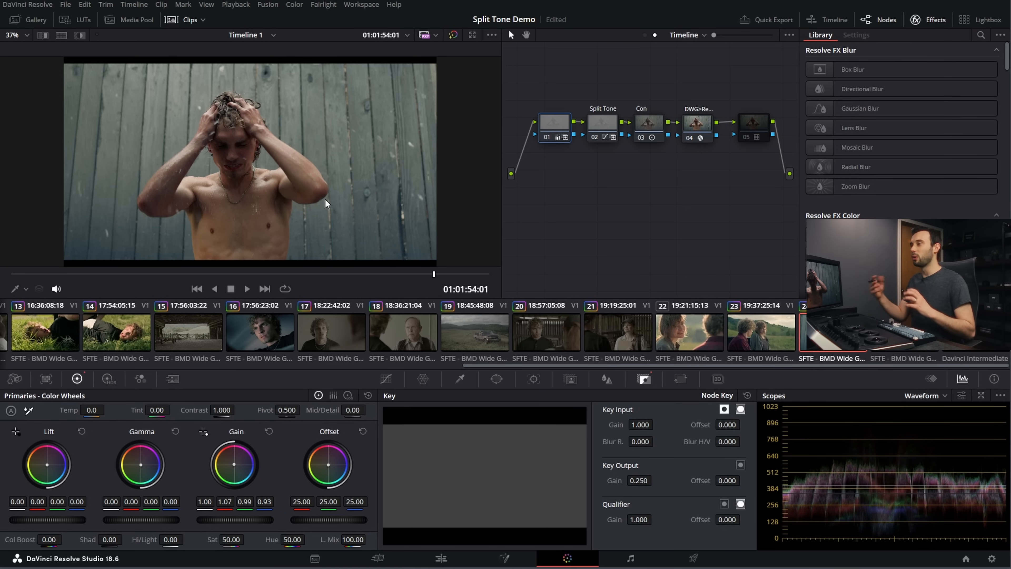
click(553, 125)
key(Delete)
Step: Add a new node before the Split Tone node, place it below the chain, and disable the Split Tone and Con nodes
click(597, 125)
key(shift+s)
drag(598, 163, 590, 200)
drag(551, 97, 655, 132)
key(ctrl+d)
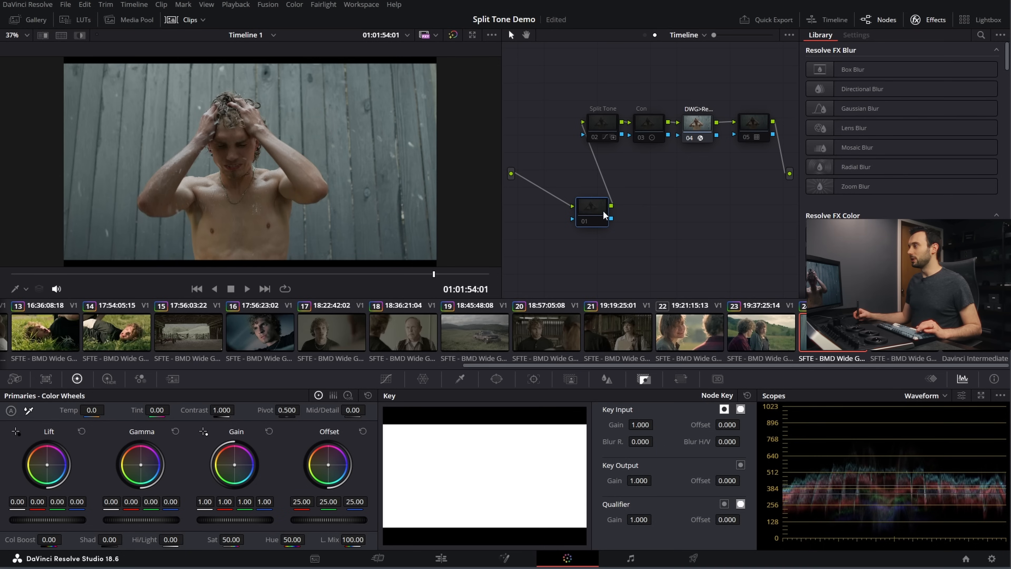
Step: Apply the Mid-Grey Curve Anchor grade from the UTILITY album to the new node and link its custom curve channels
click(33, 22)
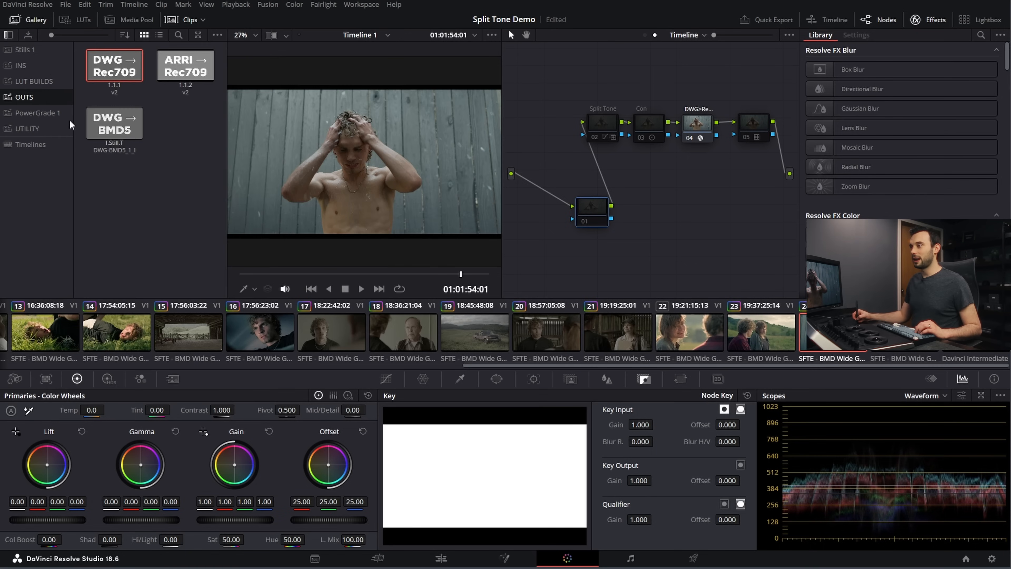
click(40, 129)
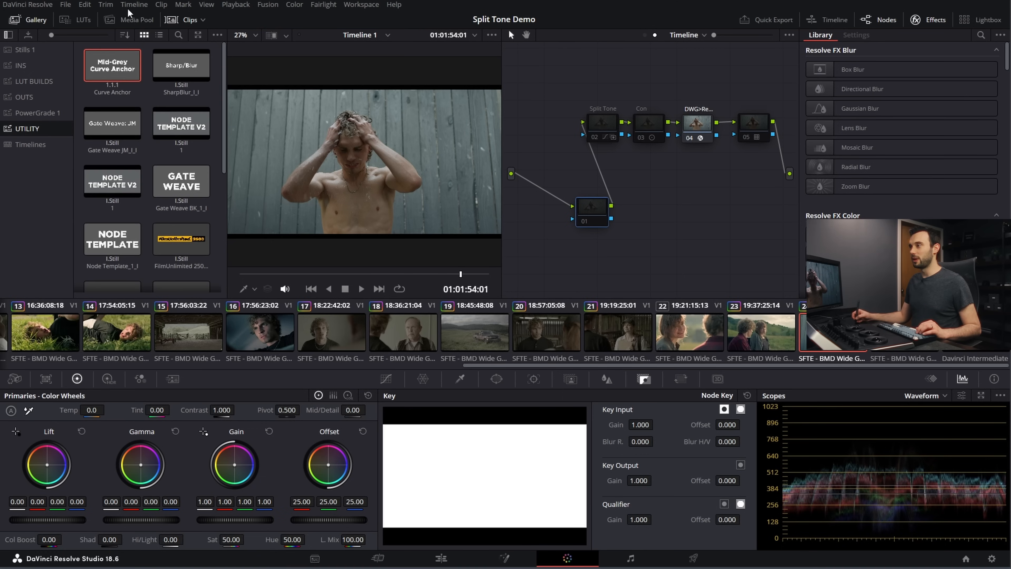
drag(114, 76, 595, 230)
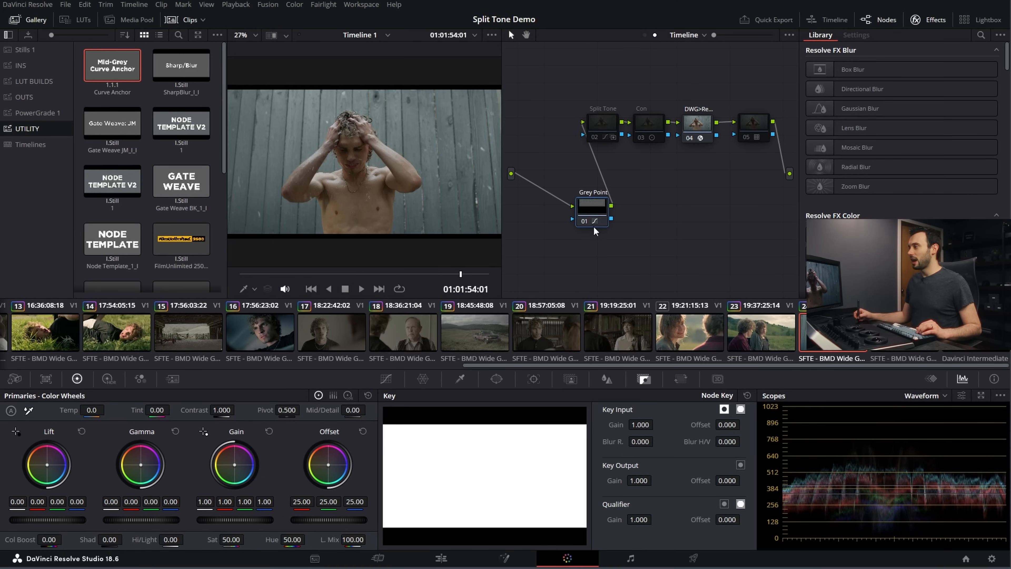
click(402, 385)
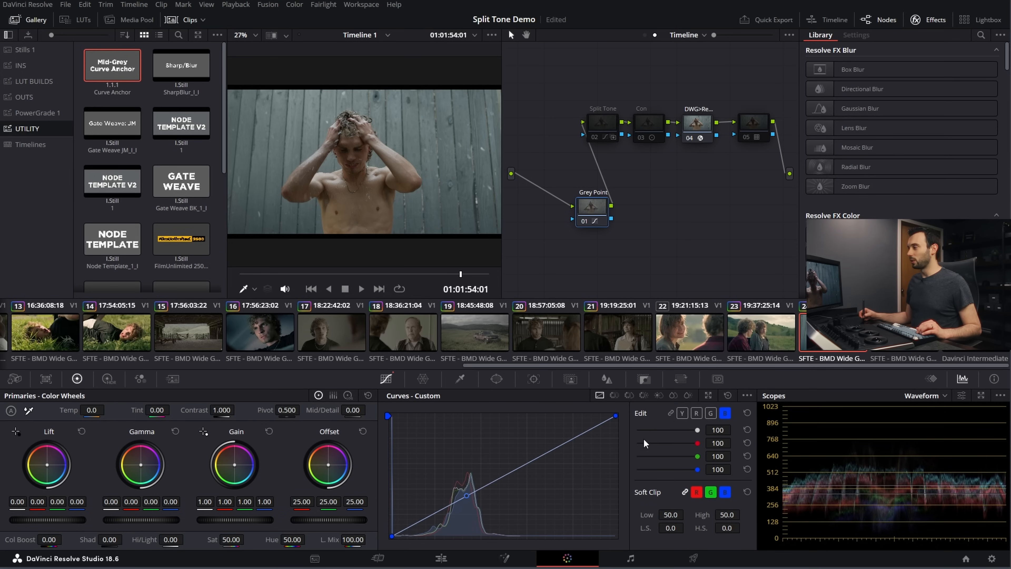
click(674, 412)
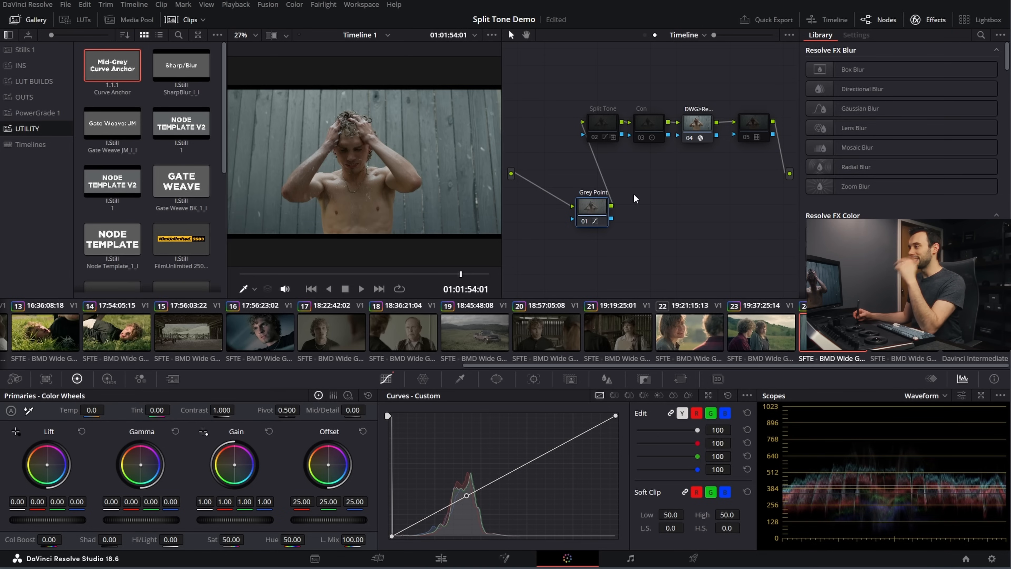
Step: On the Davinci Intermediate chart, try a strong red highlight lift in the Split Tone curves and check the node's key output
click(975, 333)
click(833, 333)
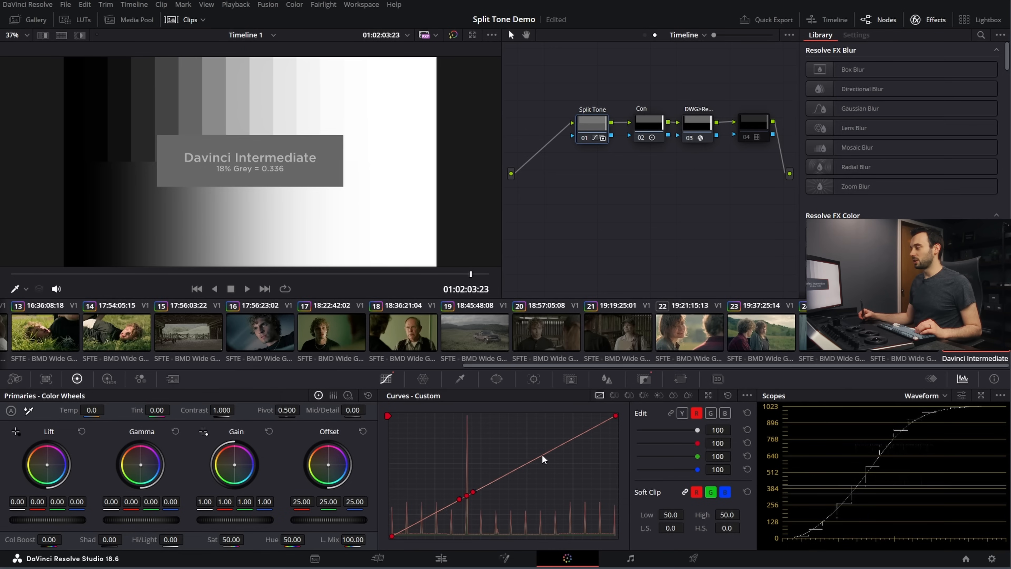
drag(543, 458, 529, 438)
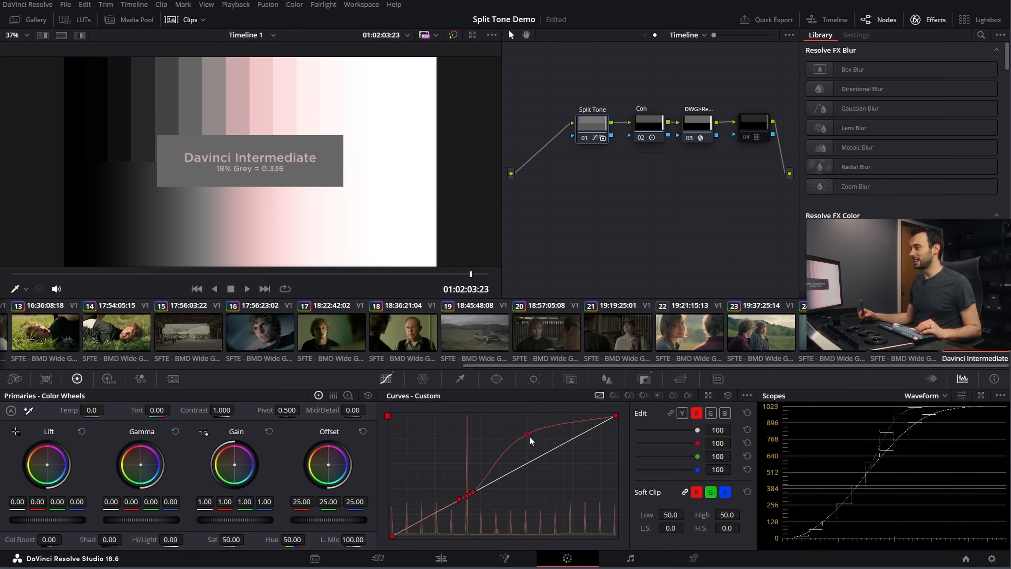
click(645, 380)
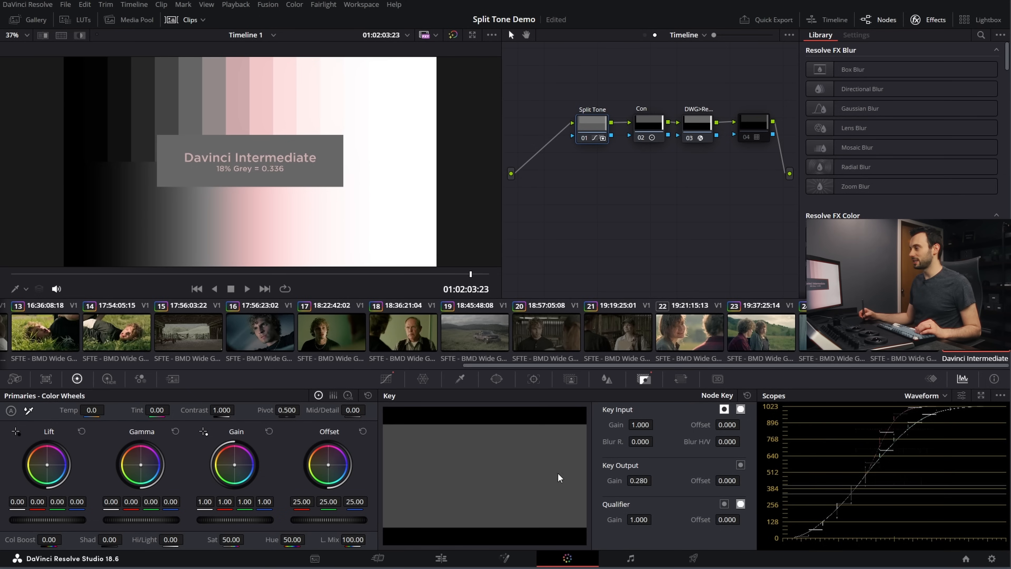
click(381, 378)
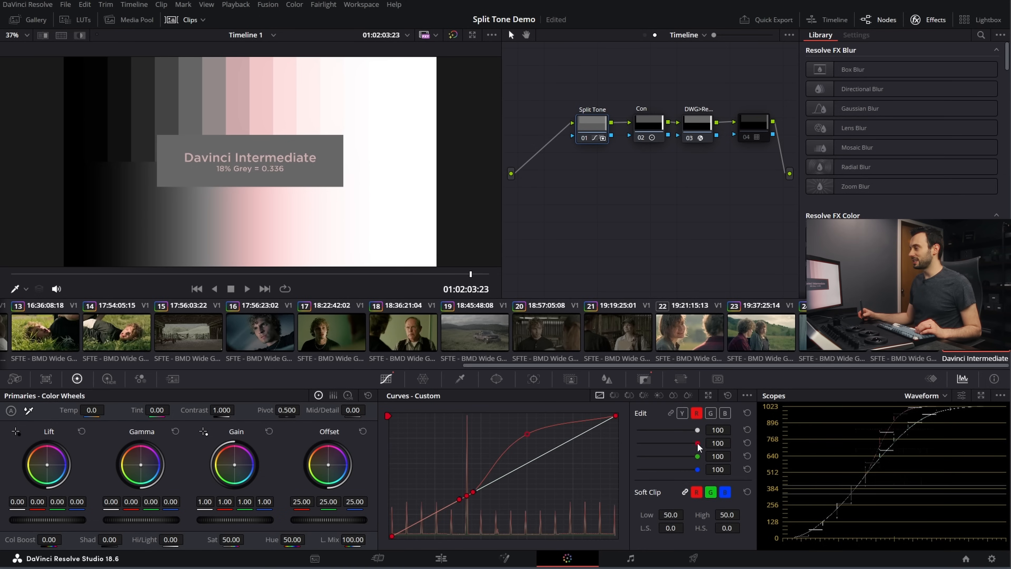
Step: Reset the Split Tone curves and try an unanchored red S-curve with lowered shadows and raised highlights
click(728, 395)
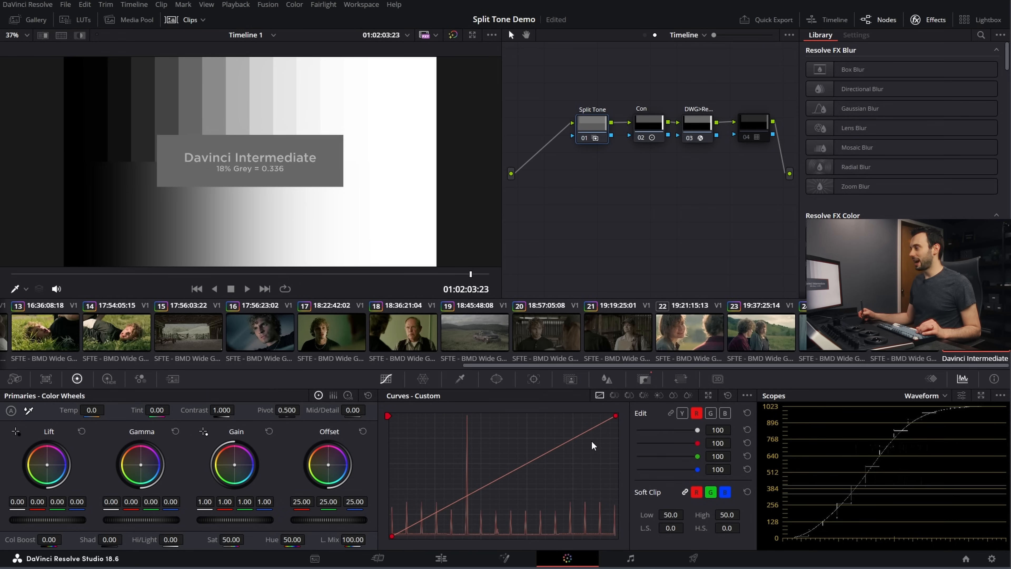
drag(576, 438, 547, 440)
drag(460, 505, 456, 510)
drag(549, 439, 542, 439)
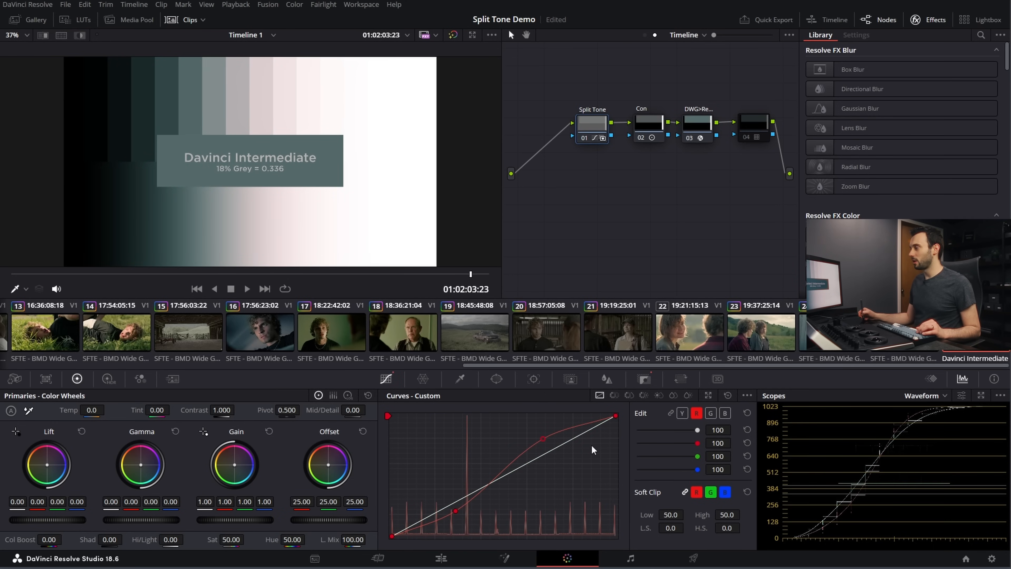
Step: Try a red curve intensity of 50 and toggle the Split Tone node repeatedly to compare the chart
drag(697, 443, 680, 445)
double_click(718, 444)
text(50)
key(Return)
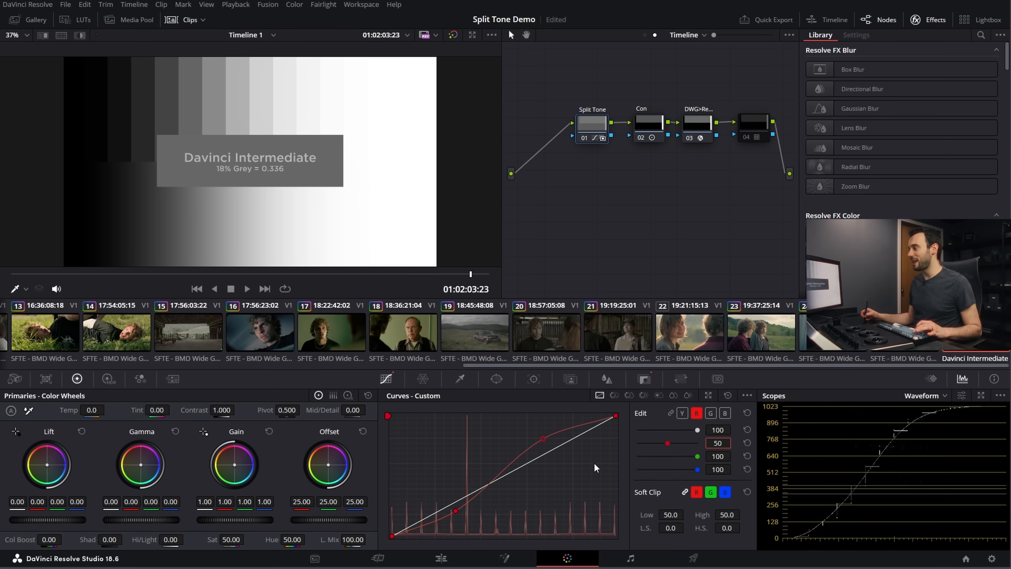
key(ctrl+d)
key(ctrl+d)
key(ctrl+d)
key(ctrl+d)
key(ctrl+d)
key(ctrl+d)
Step: Try a red curve intensity of 71 and reset it to the default
mouse_move(667, 445)
mouse_down()
mouse_move(635, 444)
mouse_move(703, 443)
mouse_move(681, 449)
mouse_up()
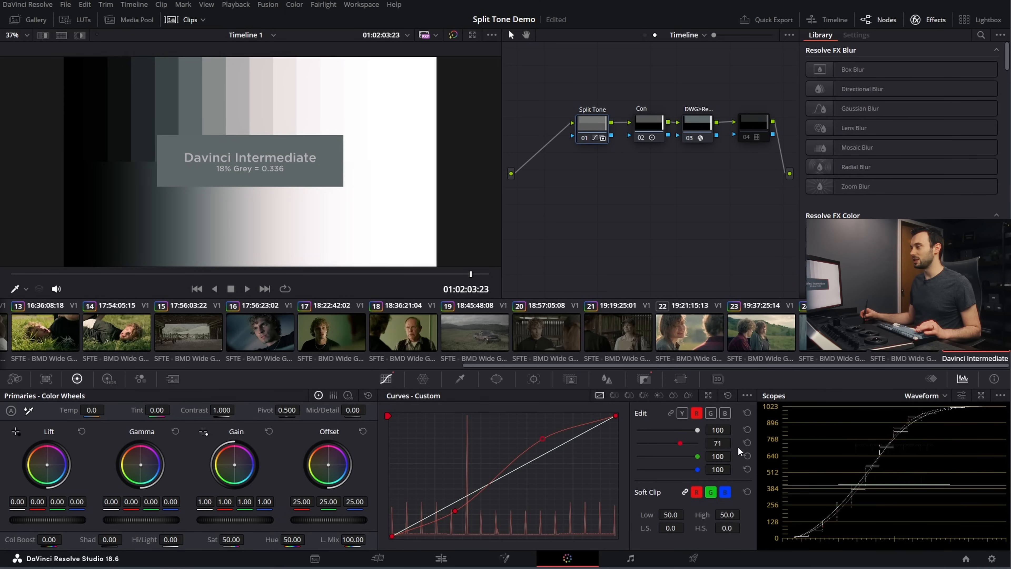
click(745, 443)
mouse_move(697, 430)
mouse_down()
mouse_move(672, 430)
mouse_move(704, 429)
mouse_up()
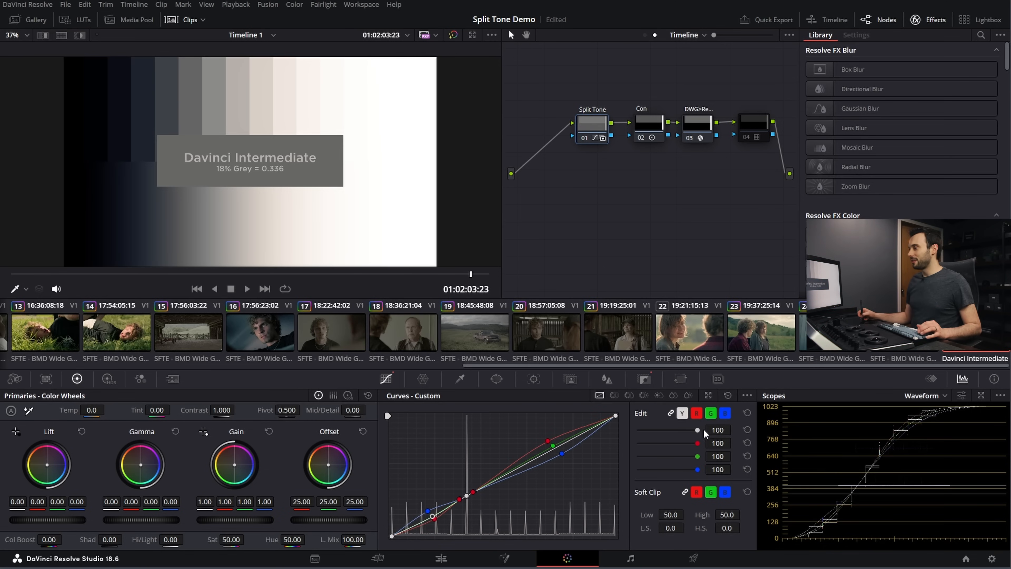
Step: Enlarge the custom curves and remove the red, green and blue split-tone points, keeping the mid-grey anchor points
click(709, 395)
drag(465, 101, 543, 175)
right_click(582, 251)
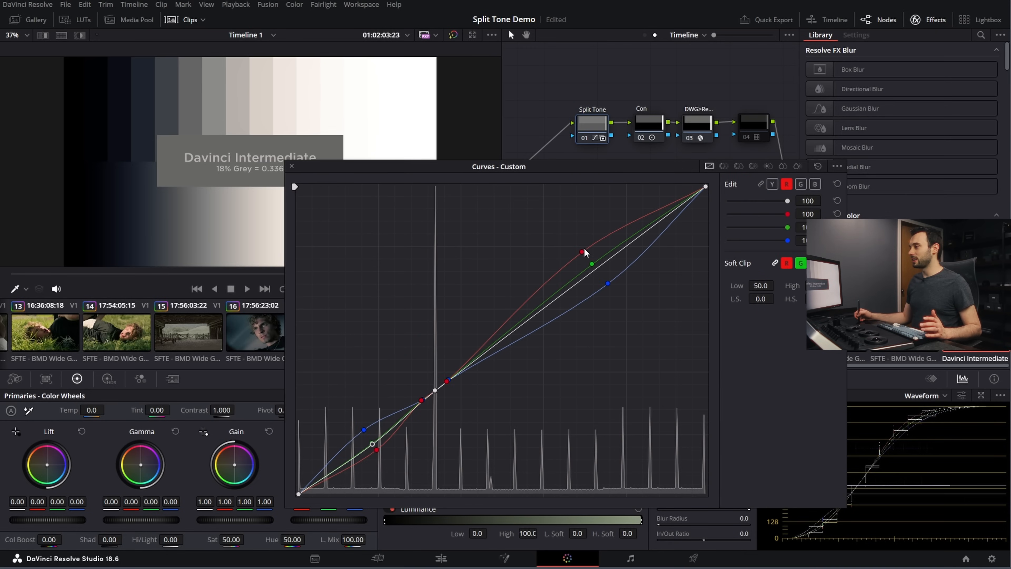
right_click(607, 283)
right_click(364, 430)
right_click(376, 449)
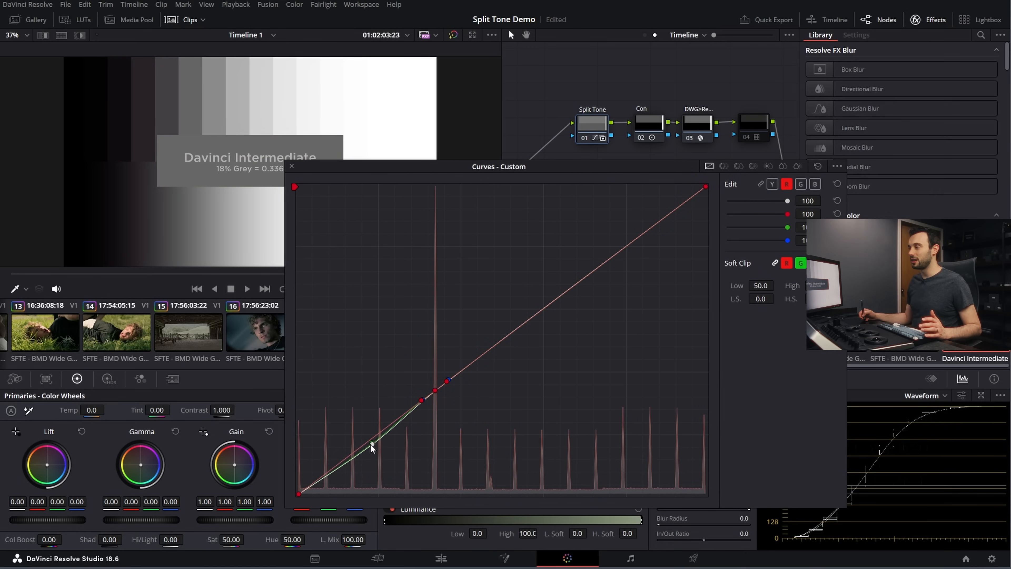
right_click(371, 444)
Step: Lower the blue curve's highlights and the red curve's shadows around the mid-grey anchors, and close the enlarged curves
drag(615, 256, 588, 246)
right_click(592, 245)
click(625, 273)
drag(627, 274, 641, 289)
click(786, 185)
drag(366, 446, 379, 456)
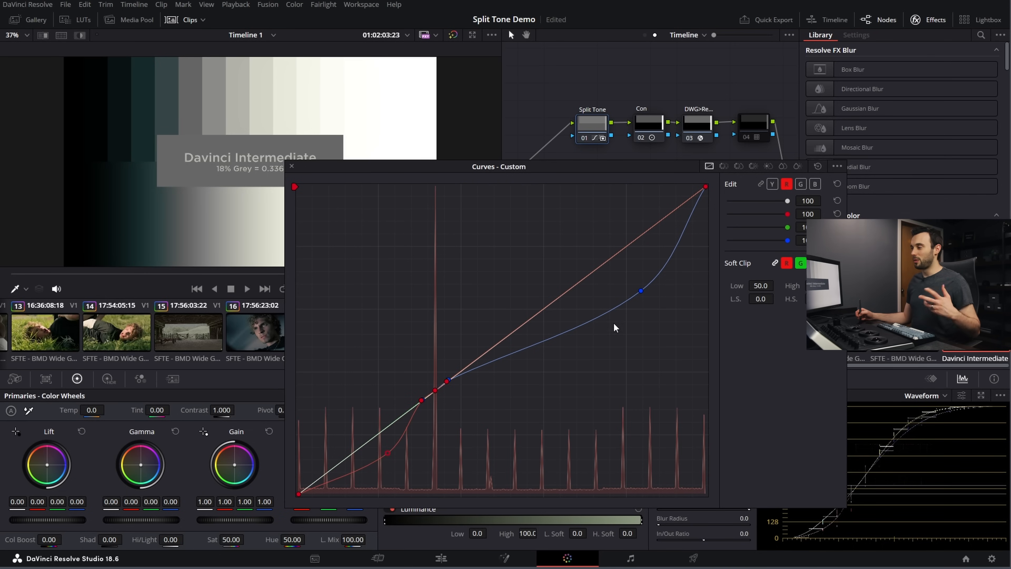
click(801, 183)
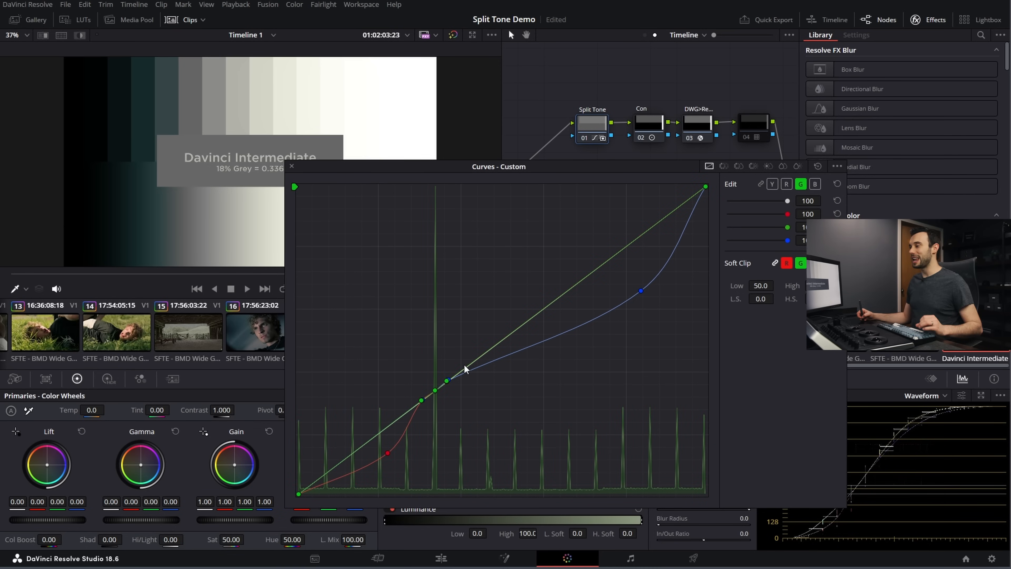
click(291, 167)
Step: Review the new split tone on clips 23, 22, 18, 17 and 16
click(734, 337)
click(695, 338)
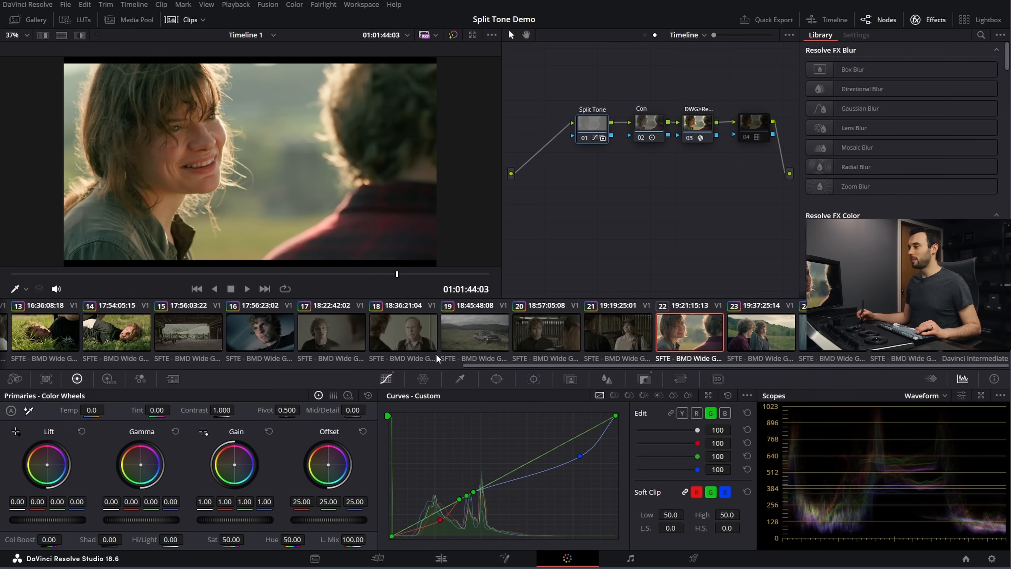
click(404, 339)
click(309, 343)
click(251, 337)
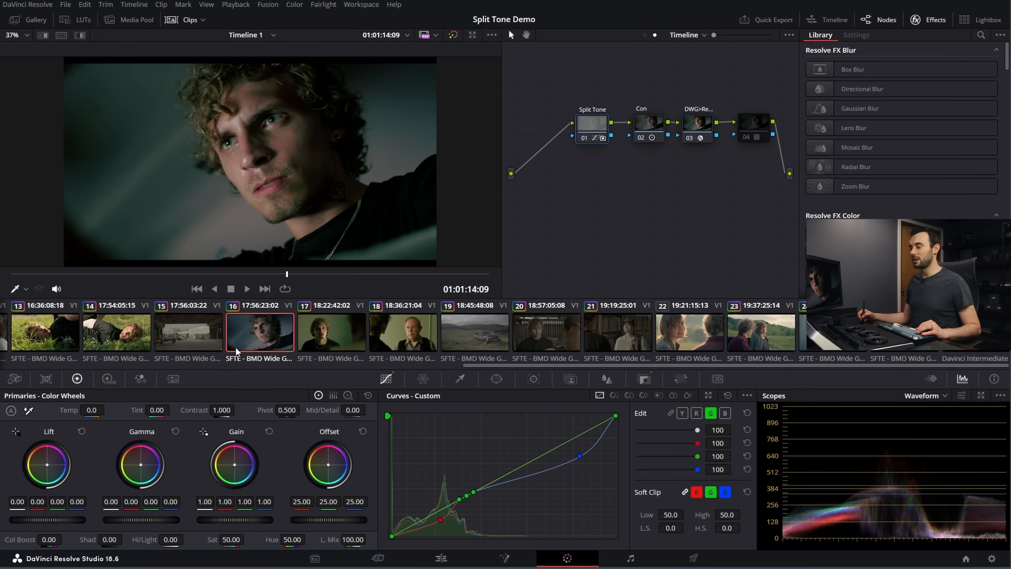
Step: Lower the green curve slightly in the shadows using the enlarged curves view, and close that view
click(707, 395)
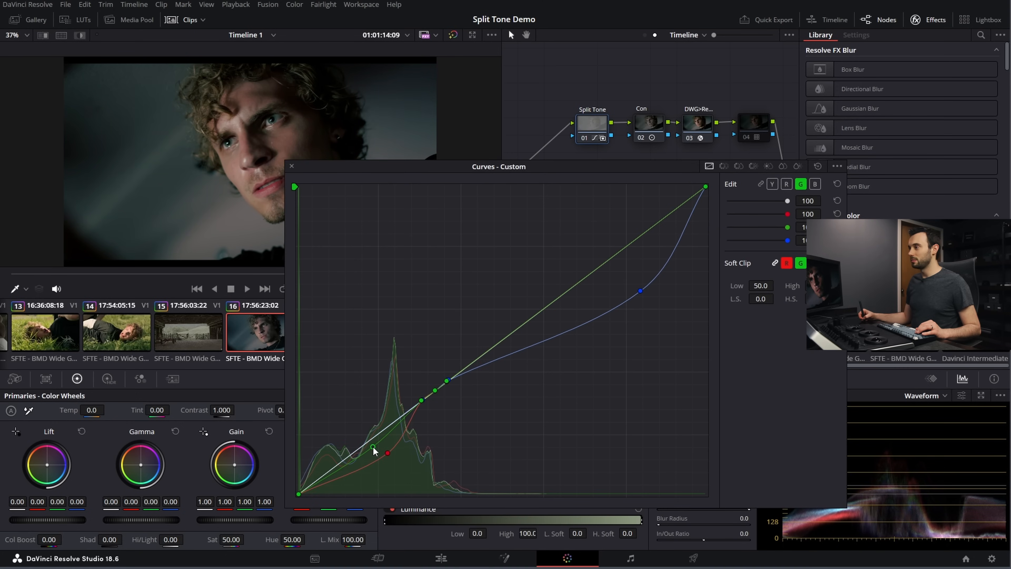
click(374, 449)
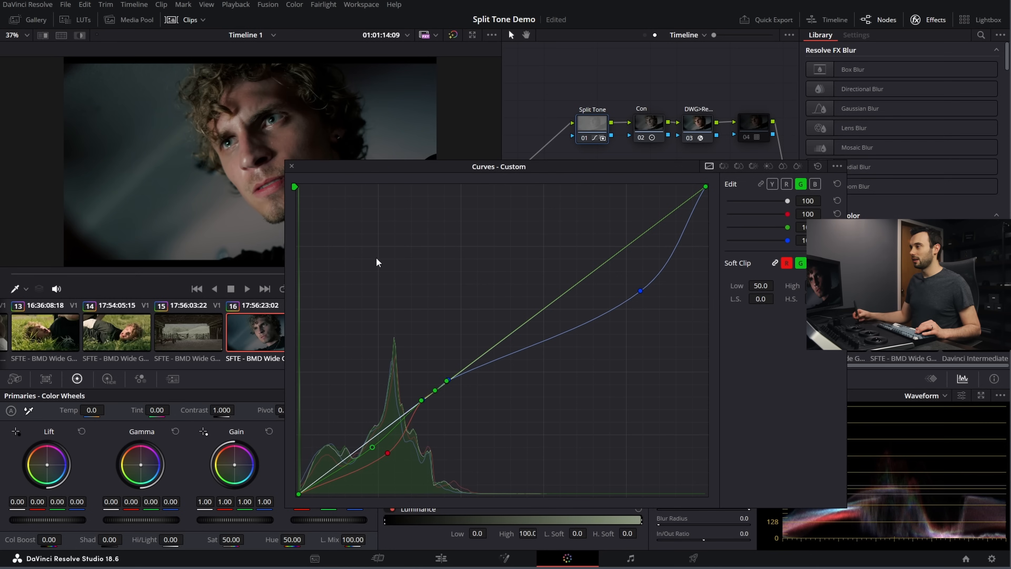
click(295, 166)
Step: View clip 08 with the Split Tone node disabled
drag(492, 368, 181, 376)
click(270, 339)
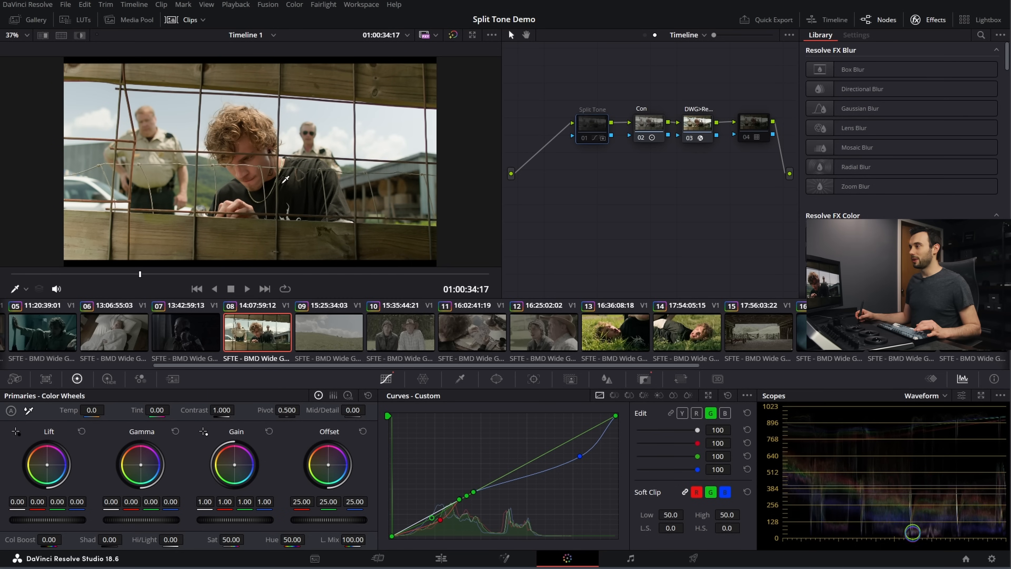